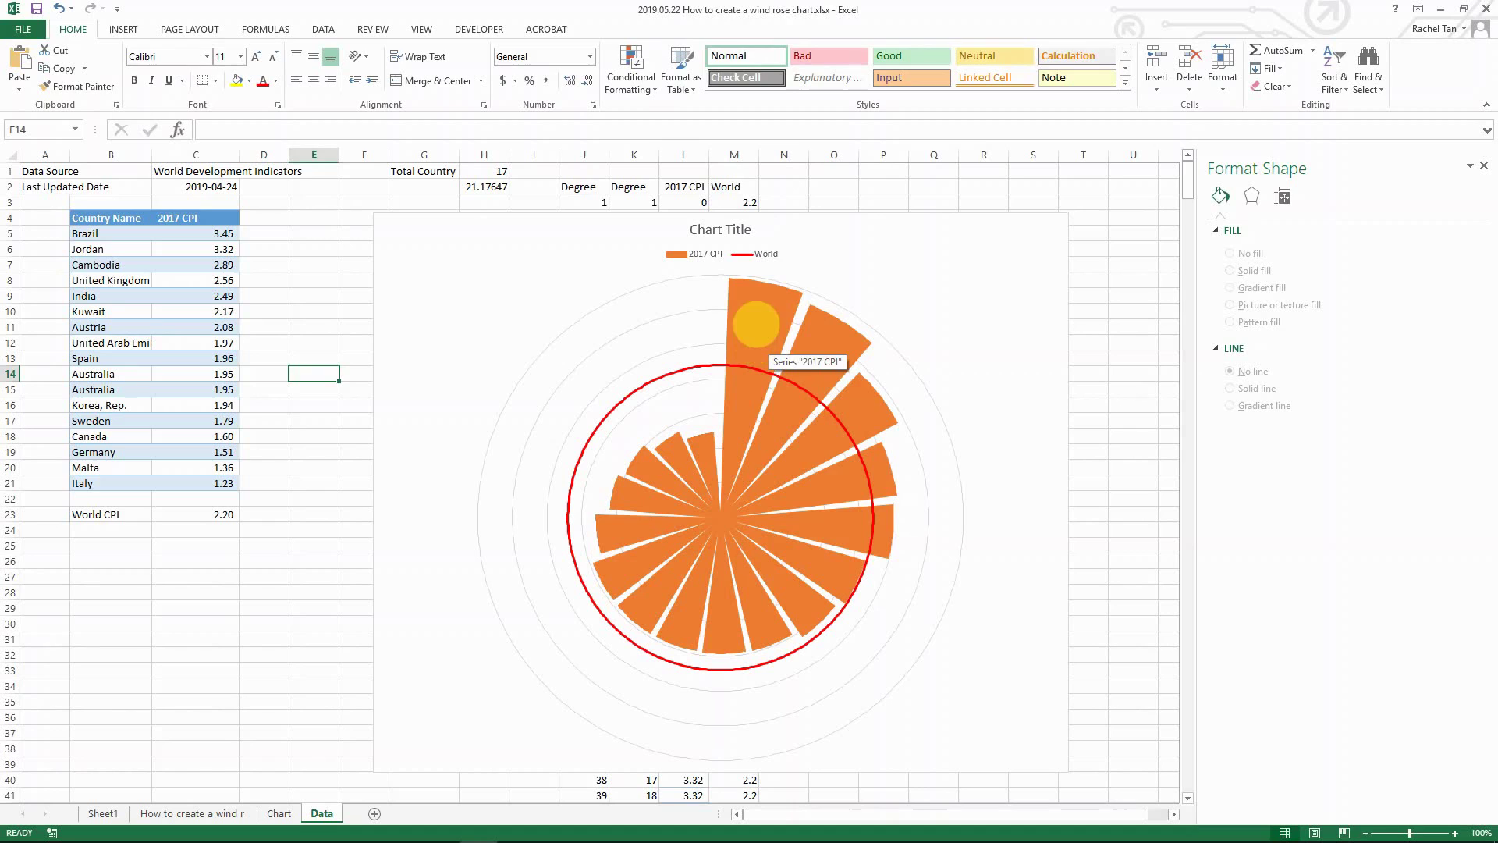
Step: Add data labels to the 2017 CPI bars, remove them again, and shift the chart right
{"action": "right_click", "coordinate": [762, 318]}
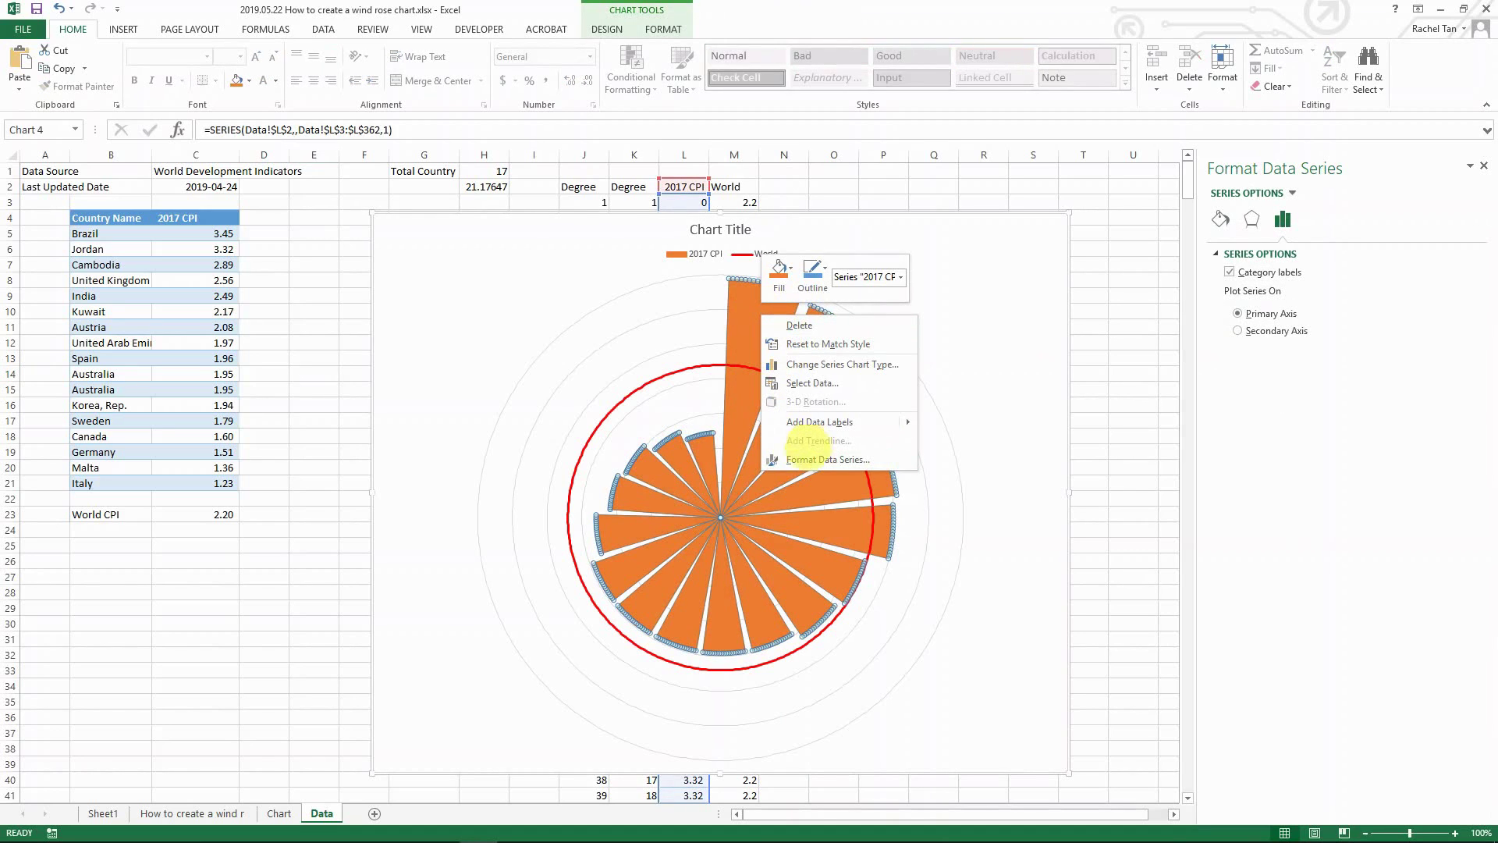
{"action": "mouse_move", "coordinate": [819, 423]}
{"action": "left_click", "coordinate": [957, 422]}
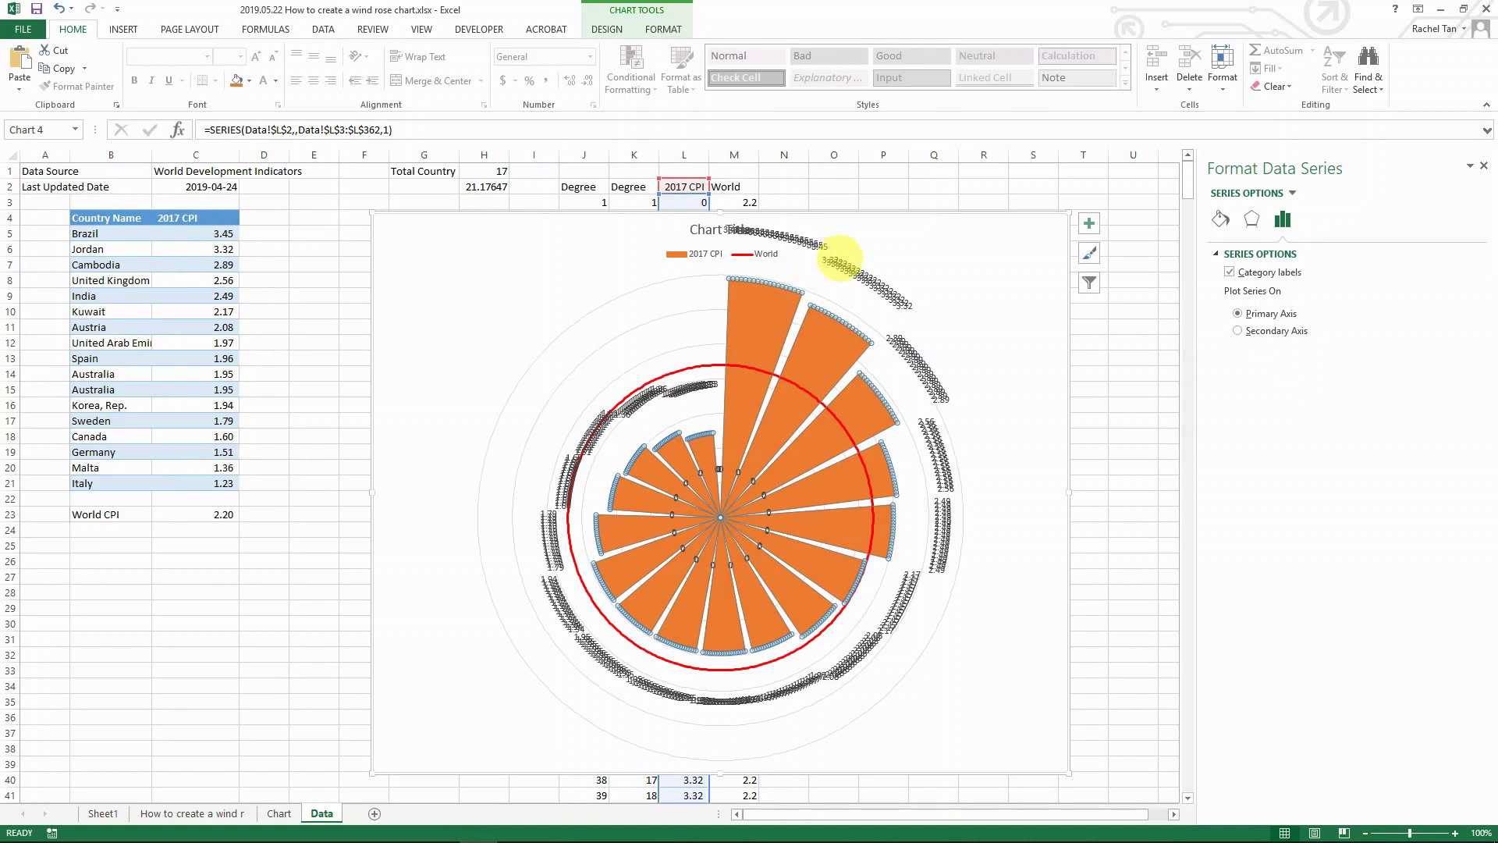
{"action": "left_click", "coordinate": [858, 275]}
{"action": "key", "text": "Delete"}
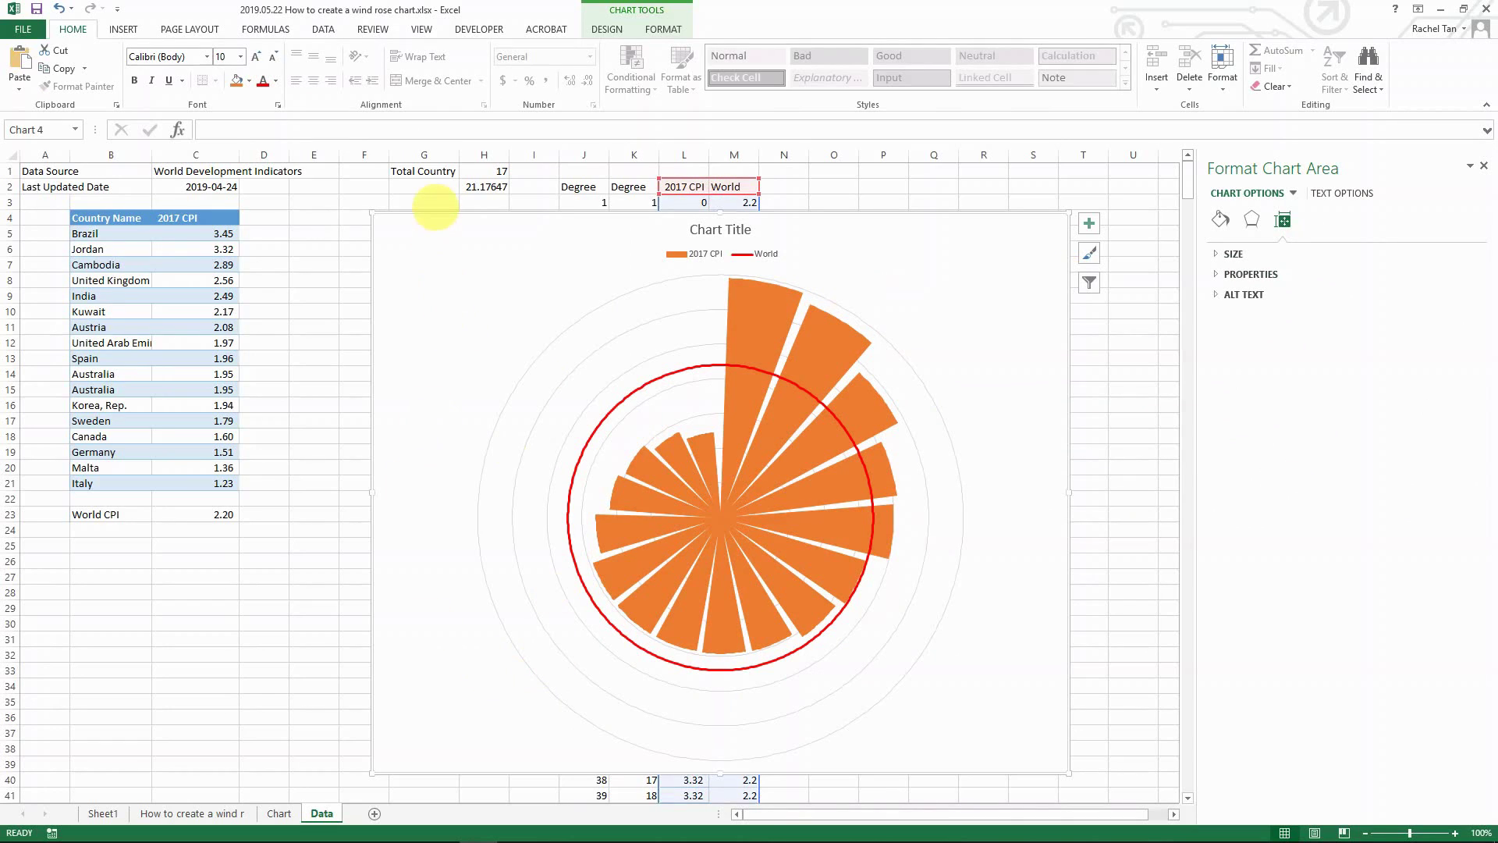
{"action": "left_click_drag", "start_coordinate": [441, 214], "coordinate": [482, 207]}
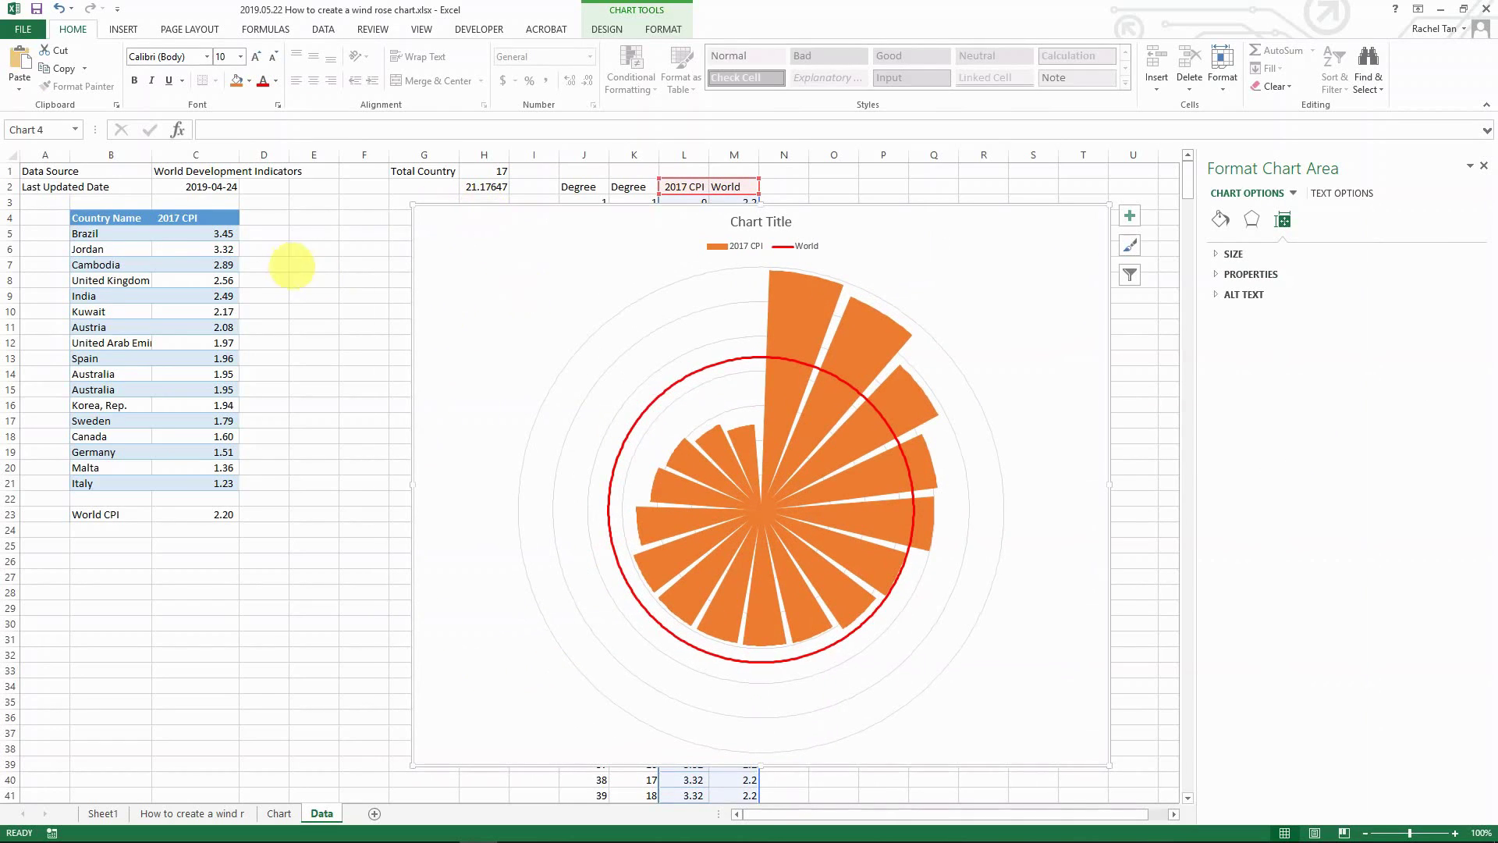
Step: Enter the header 'helper' in cell D4
{"action": "left_click", "coordinate": [263, 232]}
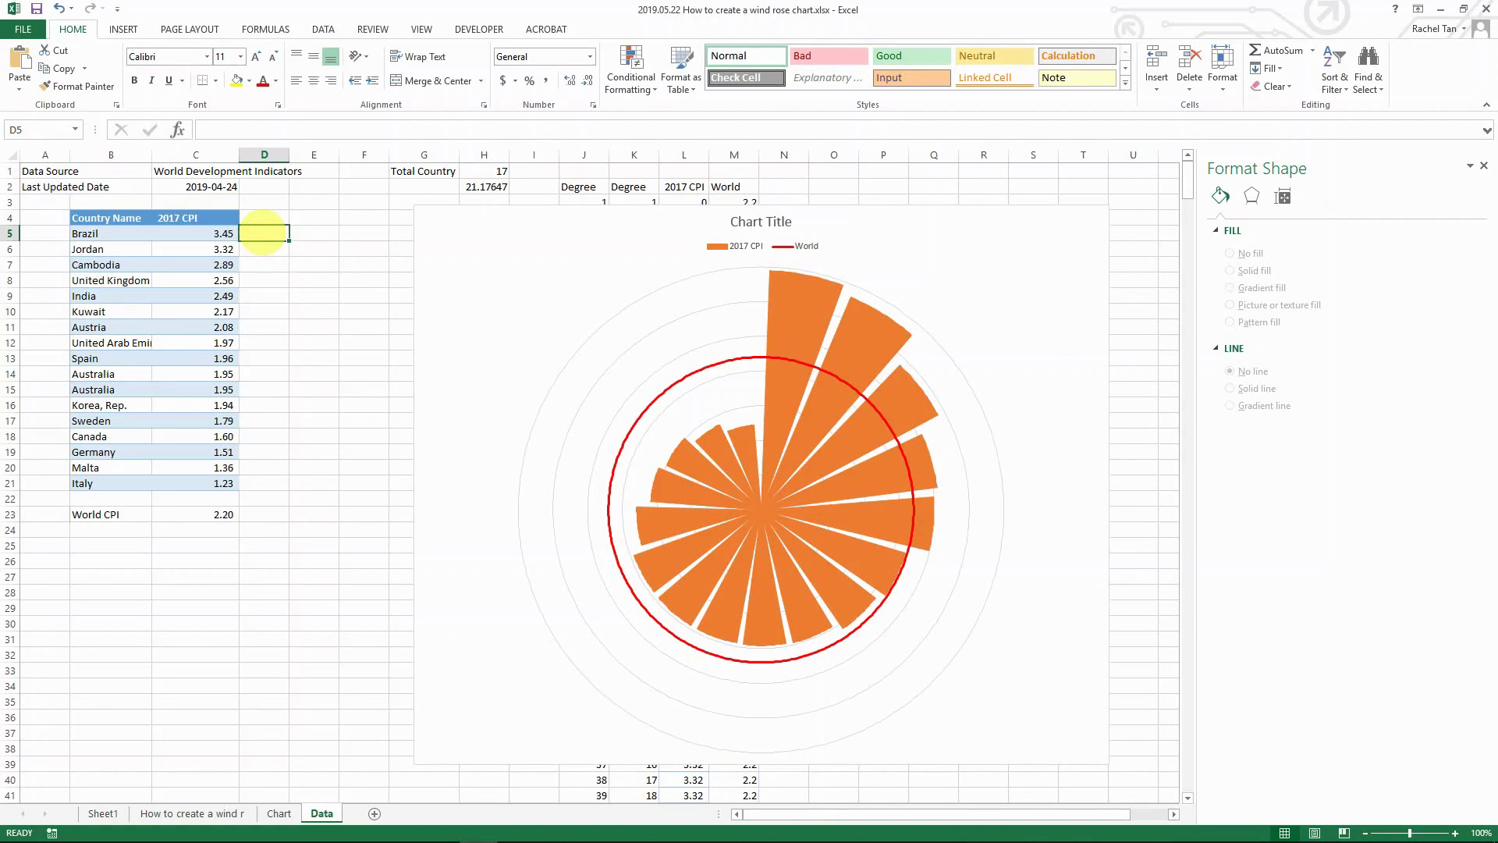
{"action": "key", "text": "Up"}
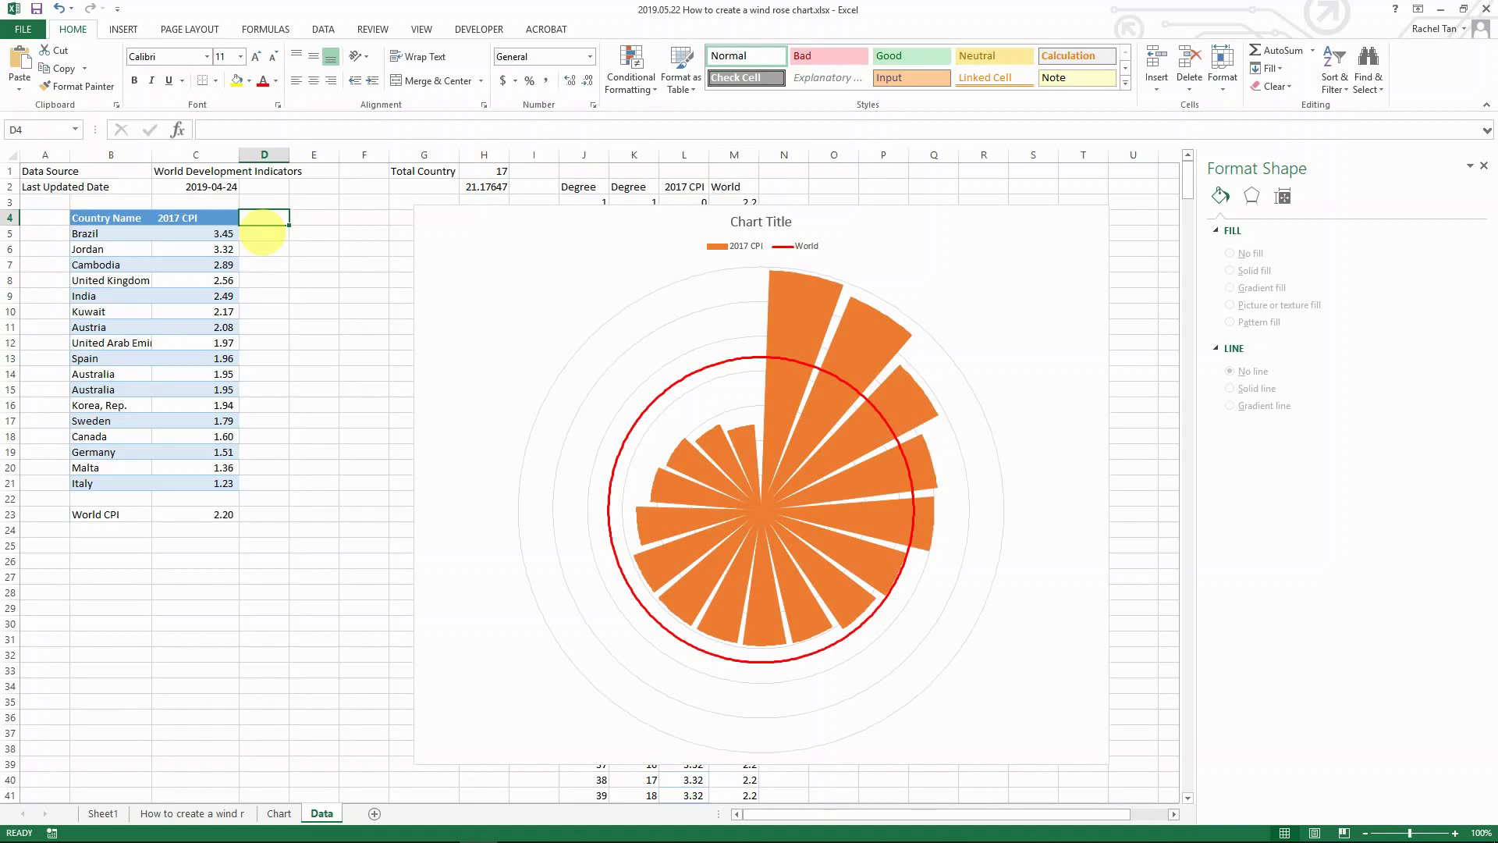
{"action": "type", "text": "helper"}
{"action": "key", "text": "Return"}
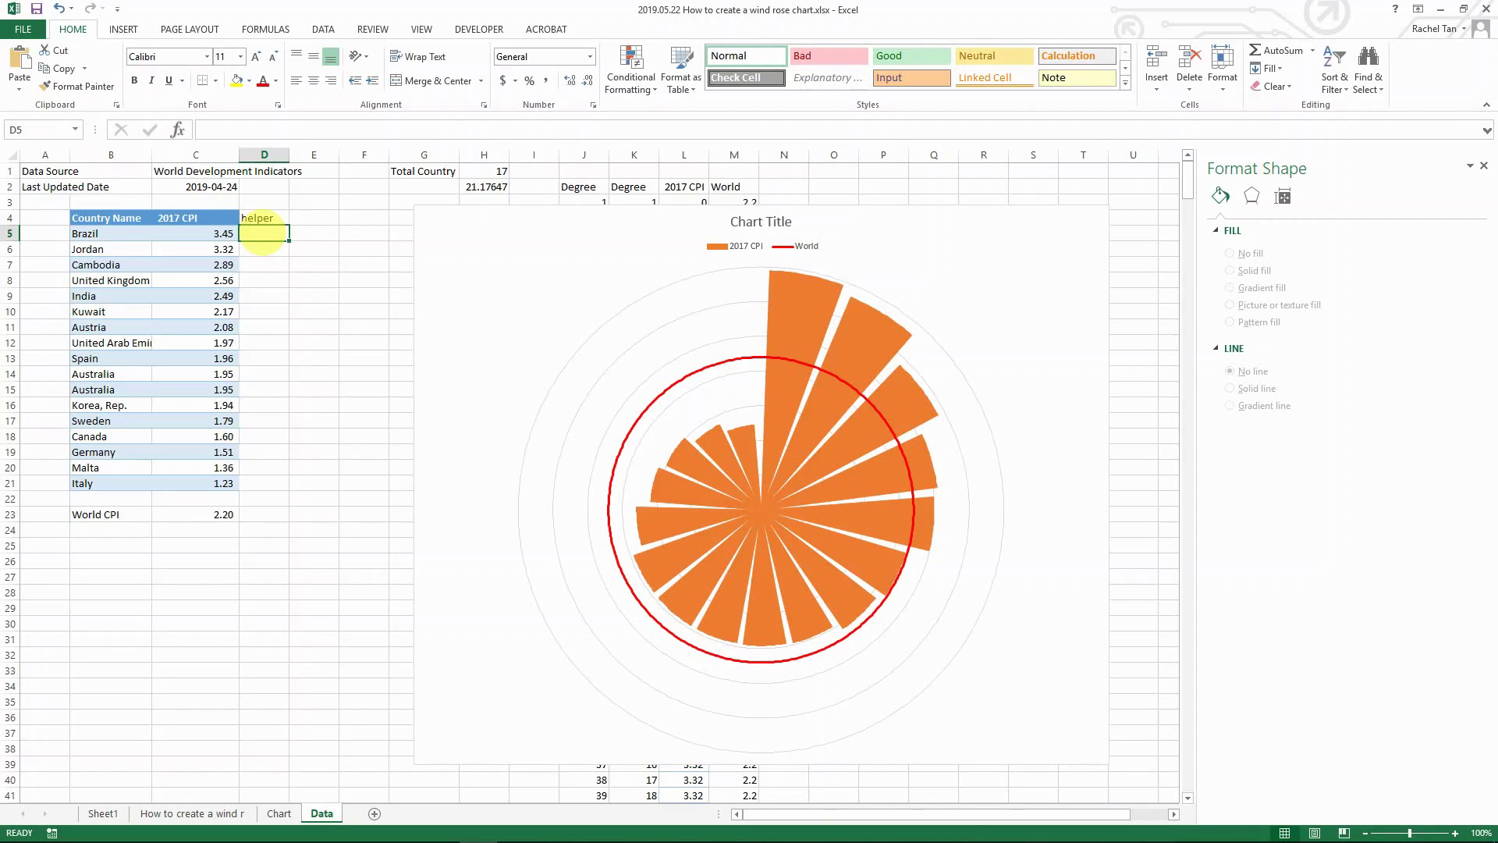
Step: Enter 21 in D5 and fill it down through D21 for every country
{"action": "key", "text": "Up"}
{"action": "key", "text": "Up"}
{"action": "key", "text": "Up"}
{"action": "key", "text": "Right"}
{"action": "key", "text": "Right"}
{"action": "key", "text": "Right"}
{"action": "key", "text": "Right"}
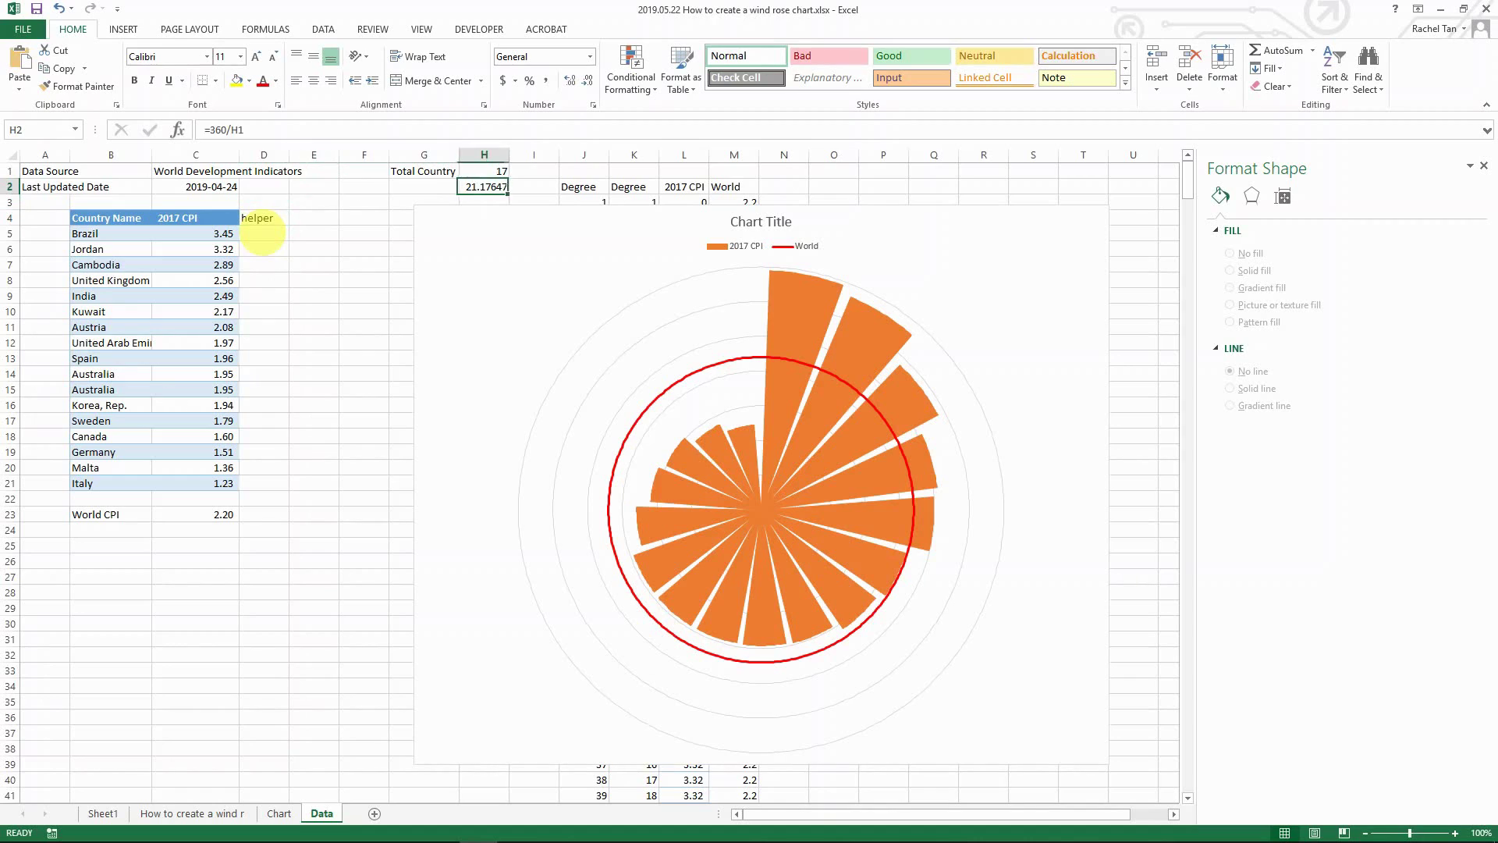
{"action": "key", "text": "Left"}
{"action": "key", "text": "Left"}
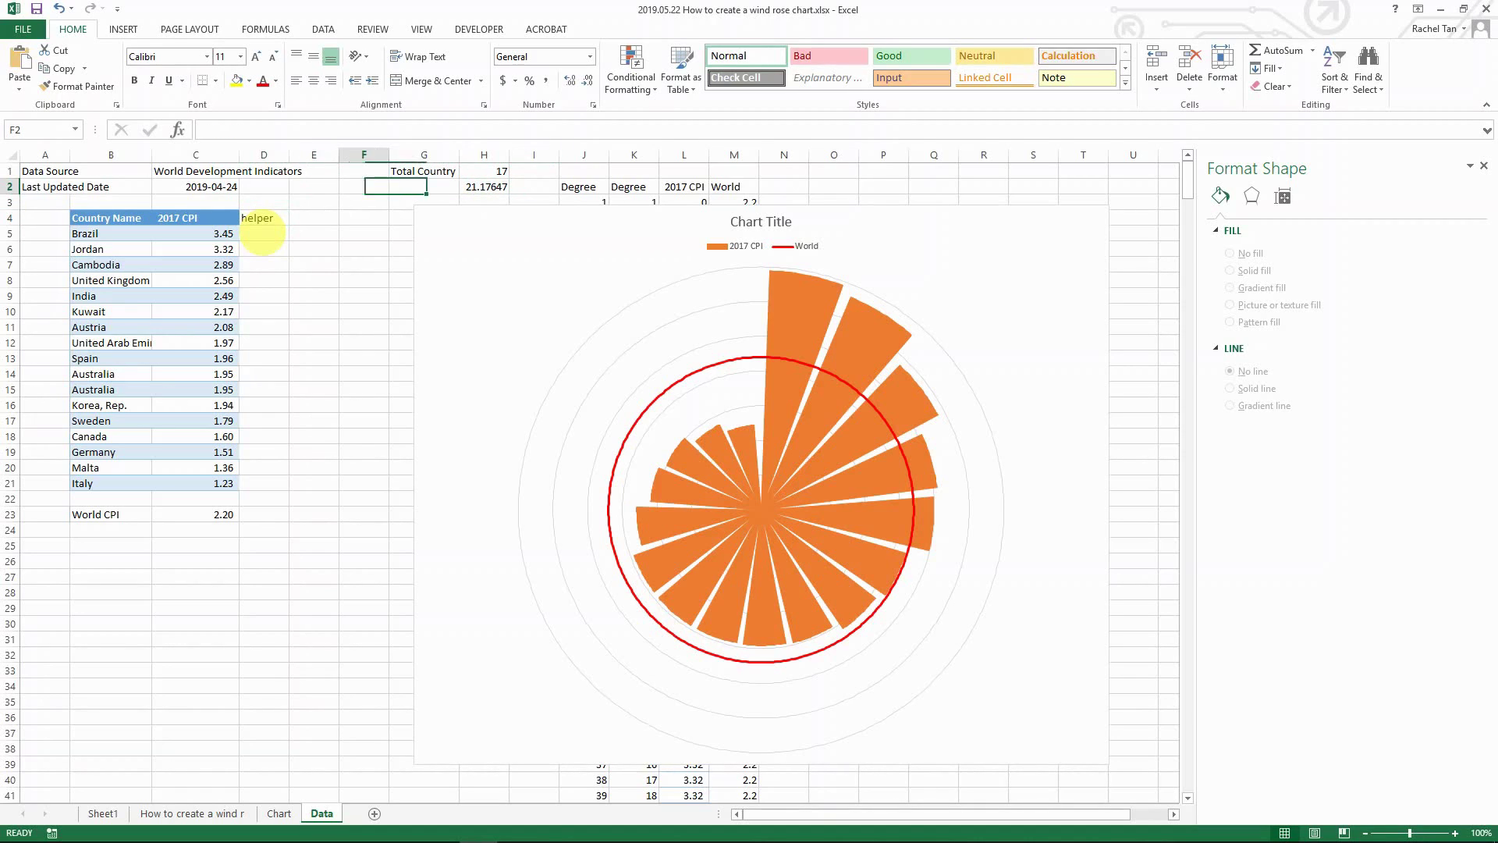
{"action": "key", "text": "Down"}
{"action": "key", "text": "Left"}
{"action": "key", "text": "Down"}
{"action": "key", "text": "Left"}
{"action": "key", "text": "Down"}
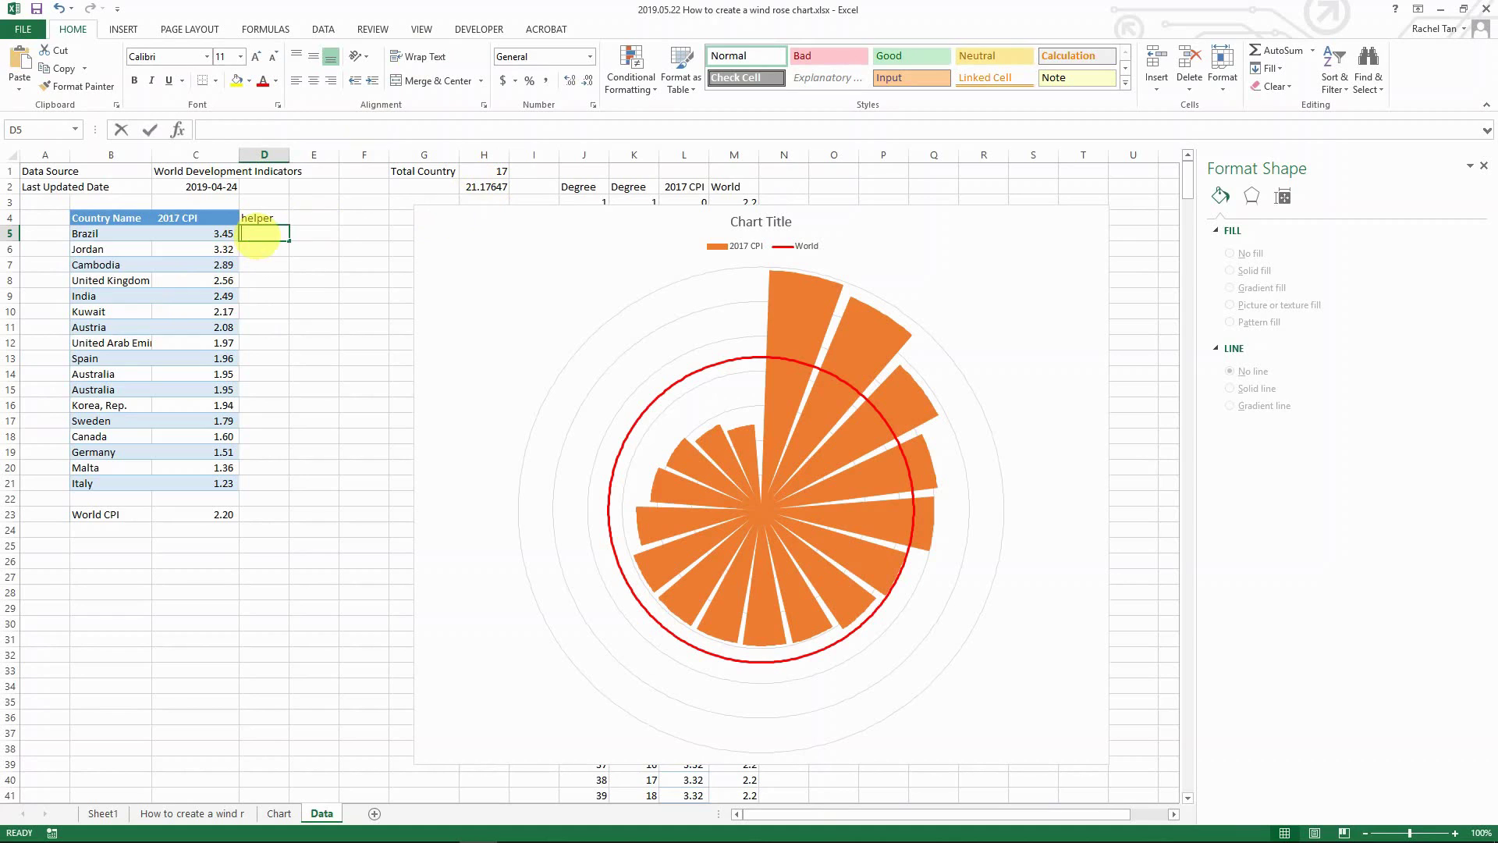
{"action": "type", "text": "21"}
{"action": "key", "text": "ctrl+Return"}
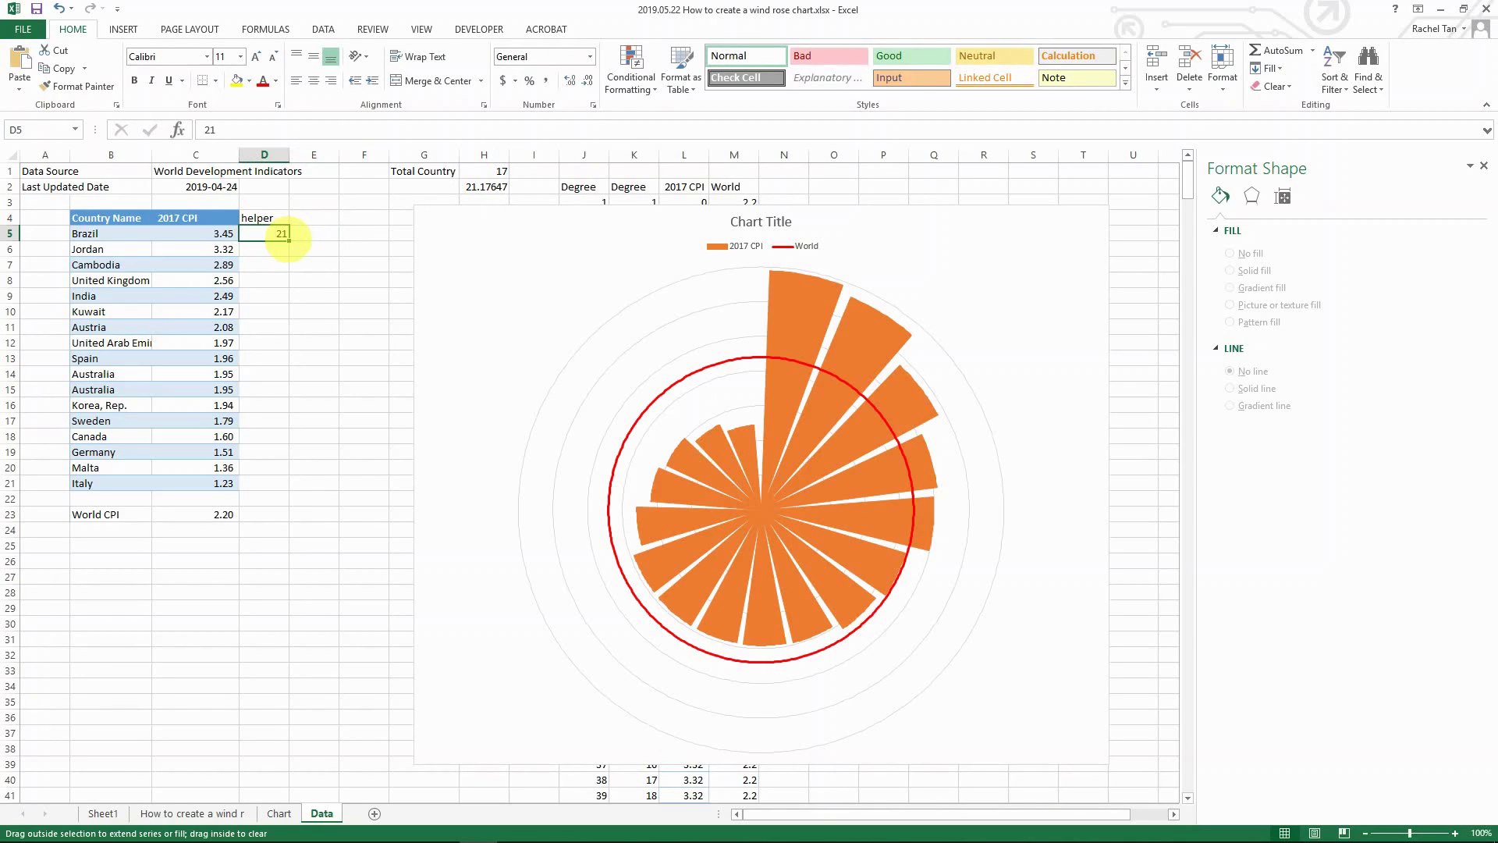
{"action": "left_click_drag", "start_coordinate": [289, 239], "coordinate": [275, 492]}
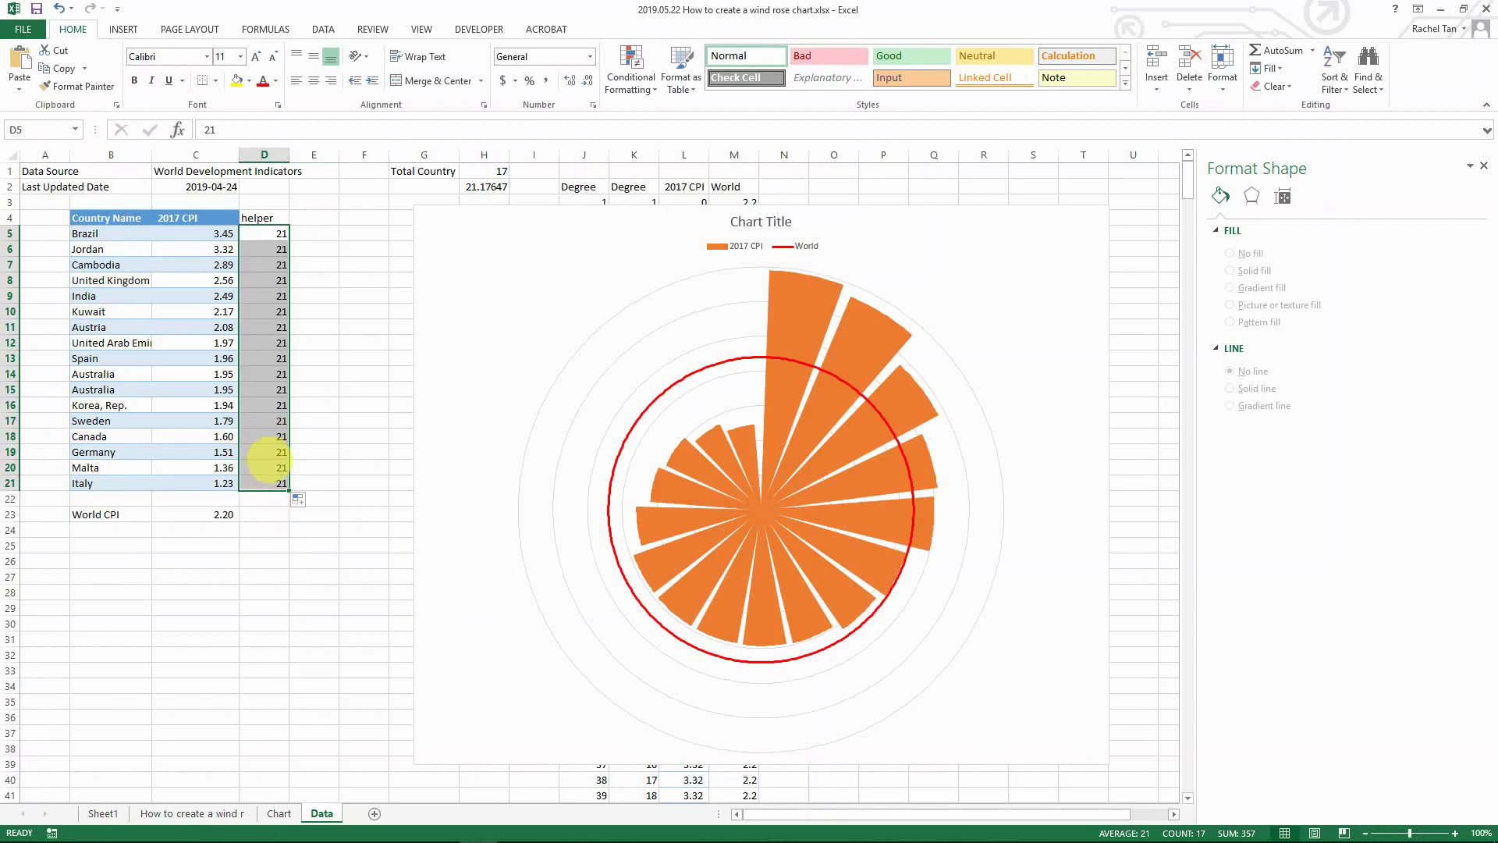
Step: AutoSum the helper column in D22 (357), then clear that total
{"action": "left_click", "coordinate": [275, 498]}
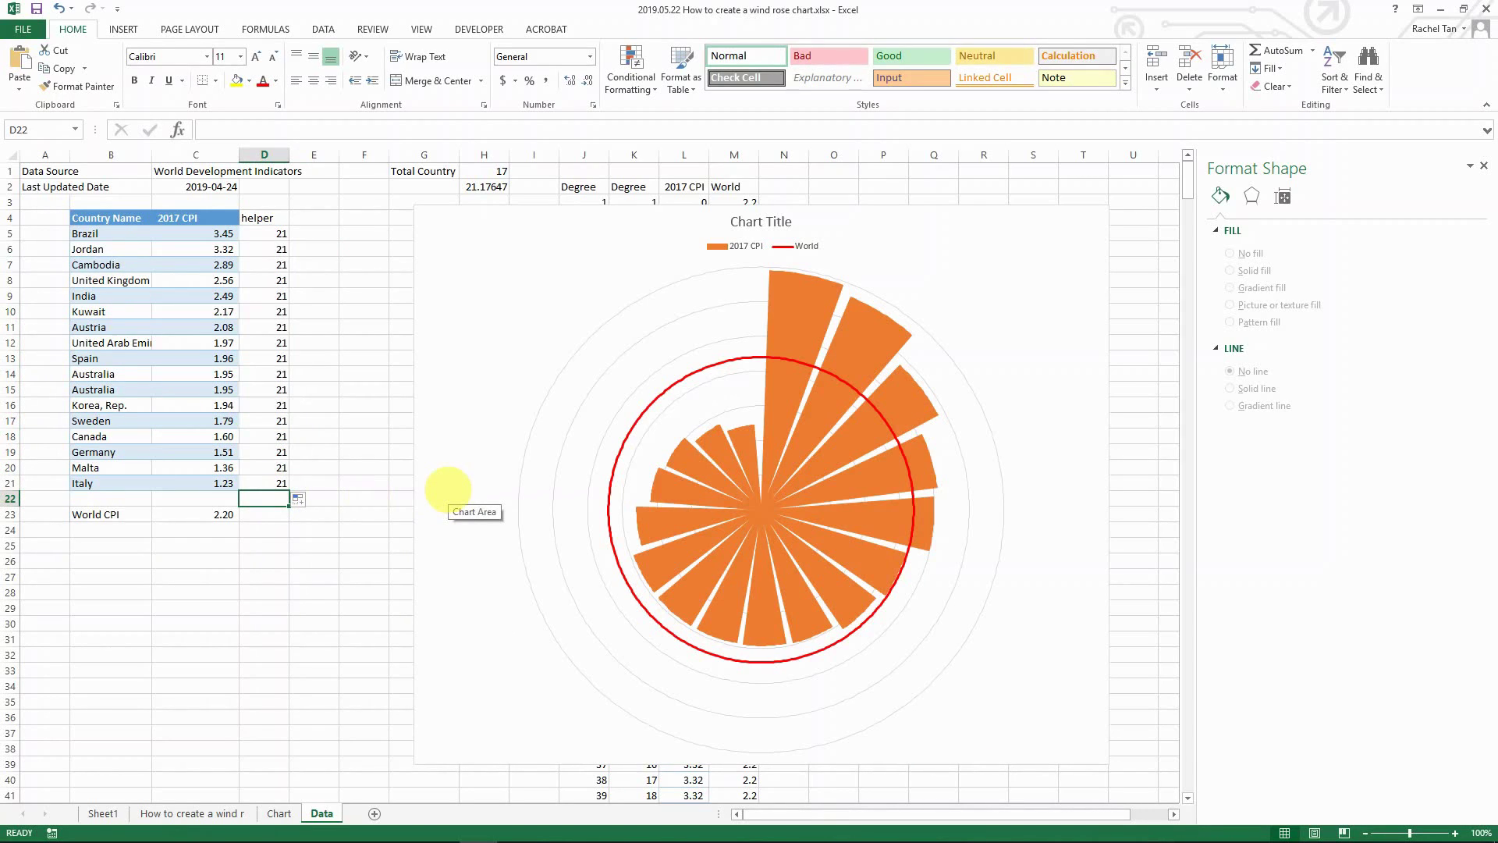
{"action": "key", "text": "alt+equal"}
{"action": "key", "text": "Return"}
{"action": "key", "text": "Up"}
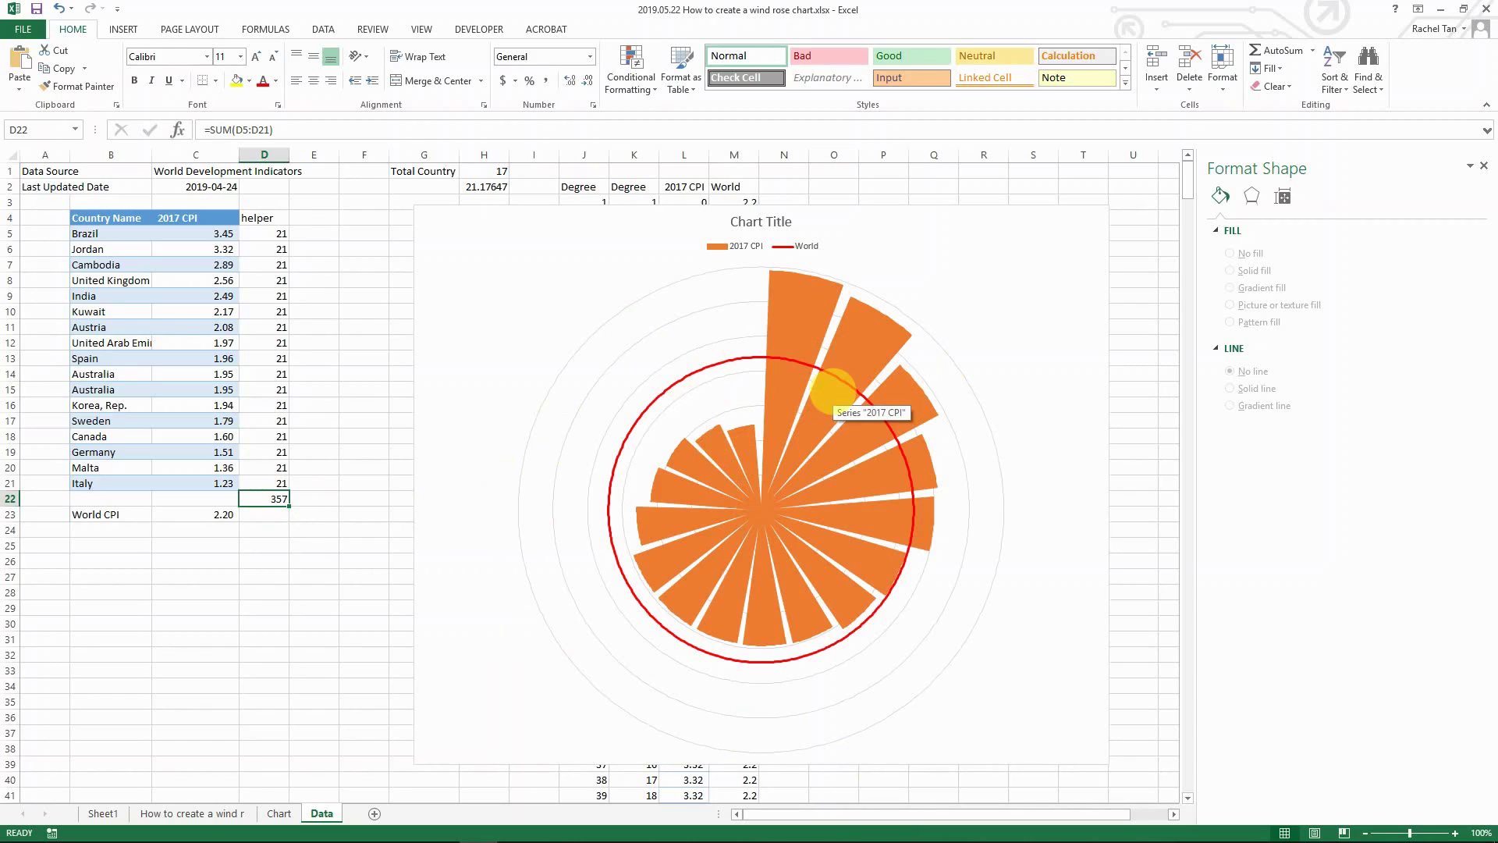
{"action": "key", "text": "Delete"}
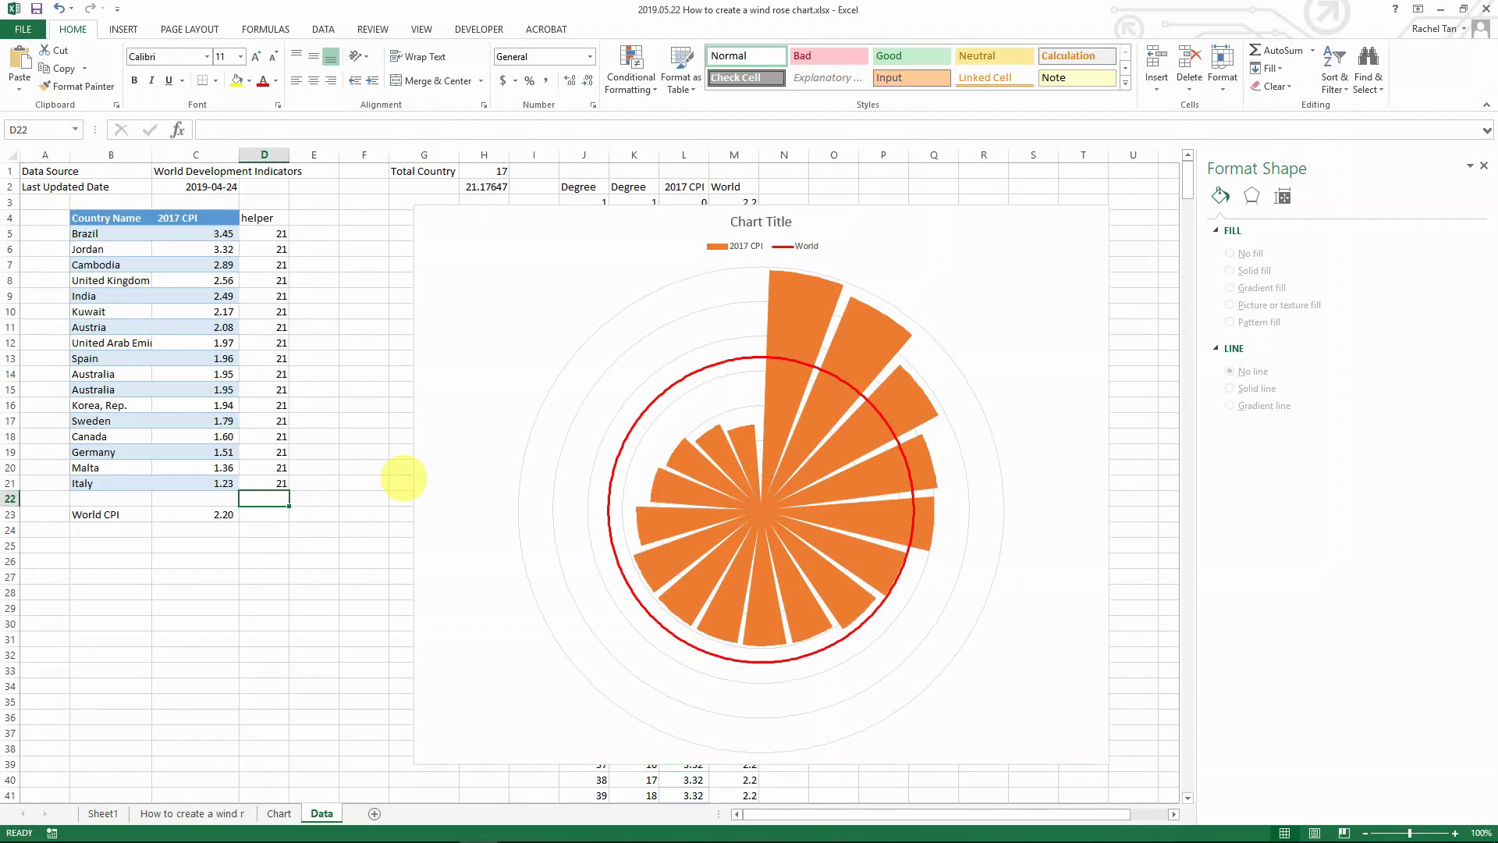
{"action": "key", "text": "Left"}
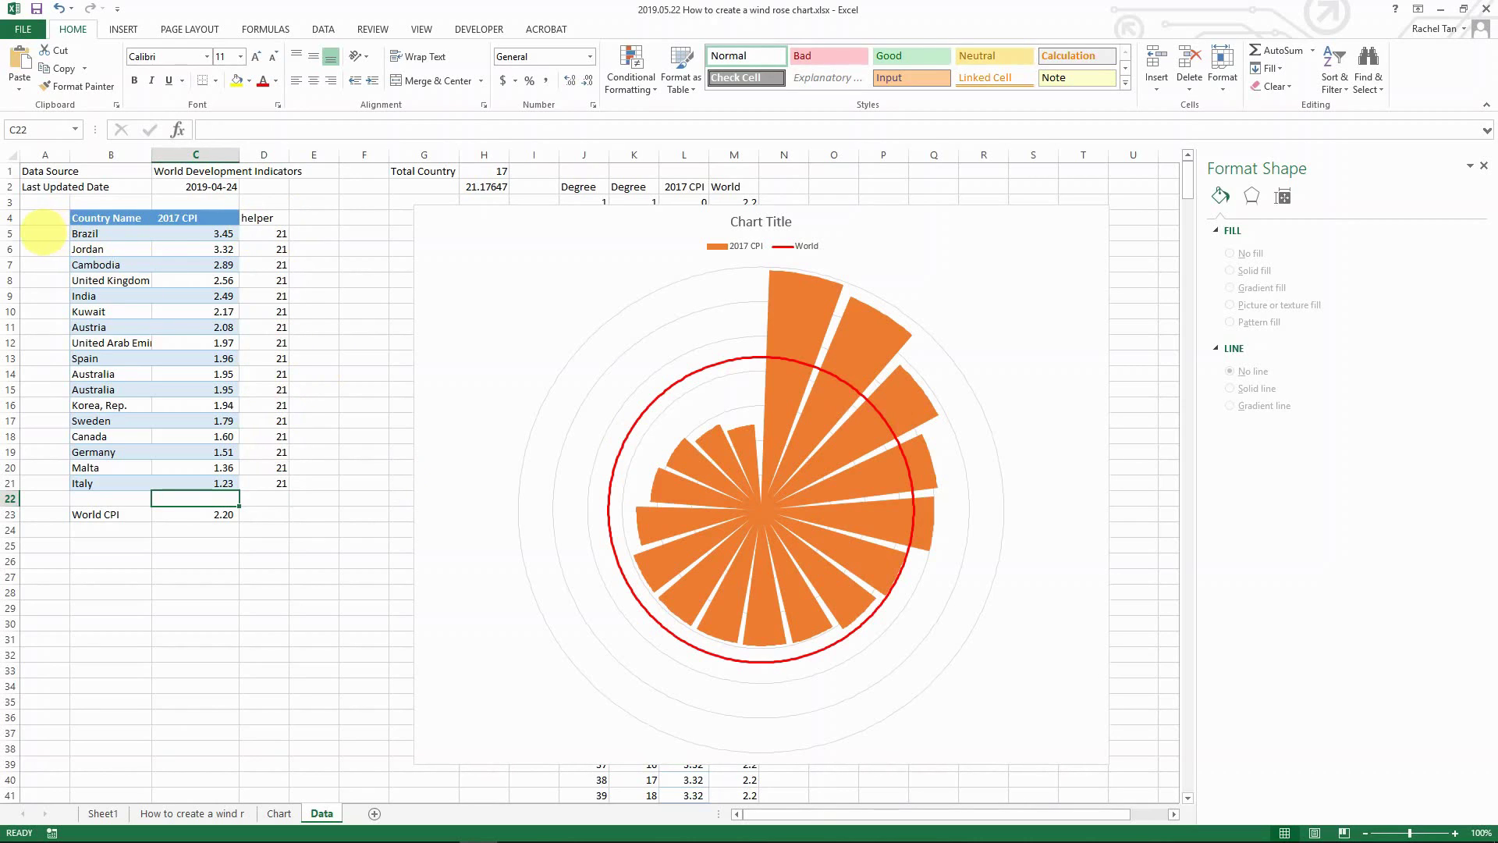
Step: Enter the header 'Label' in cell A4
{"action": "left_click", "coordinate": [43, 234]}
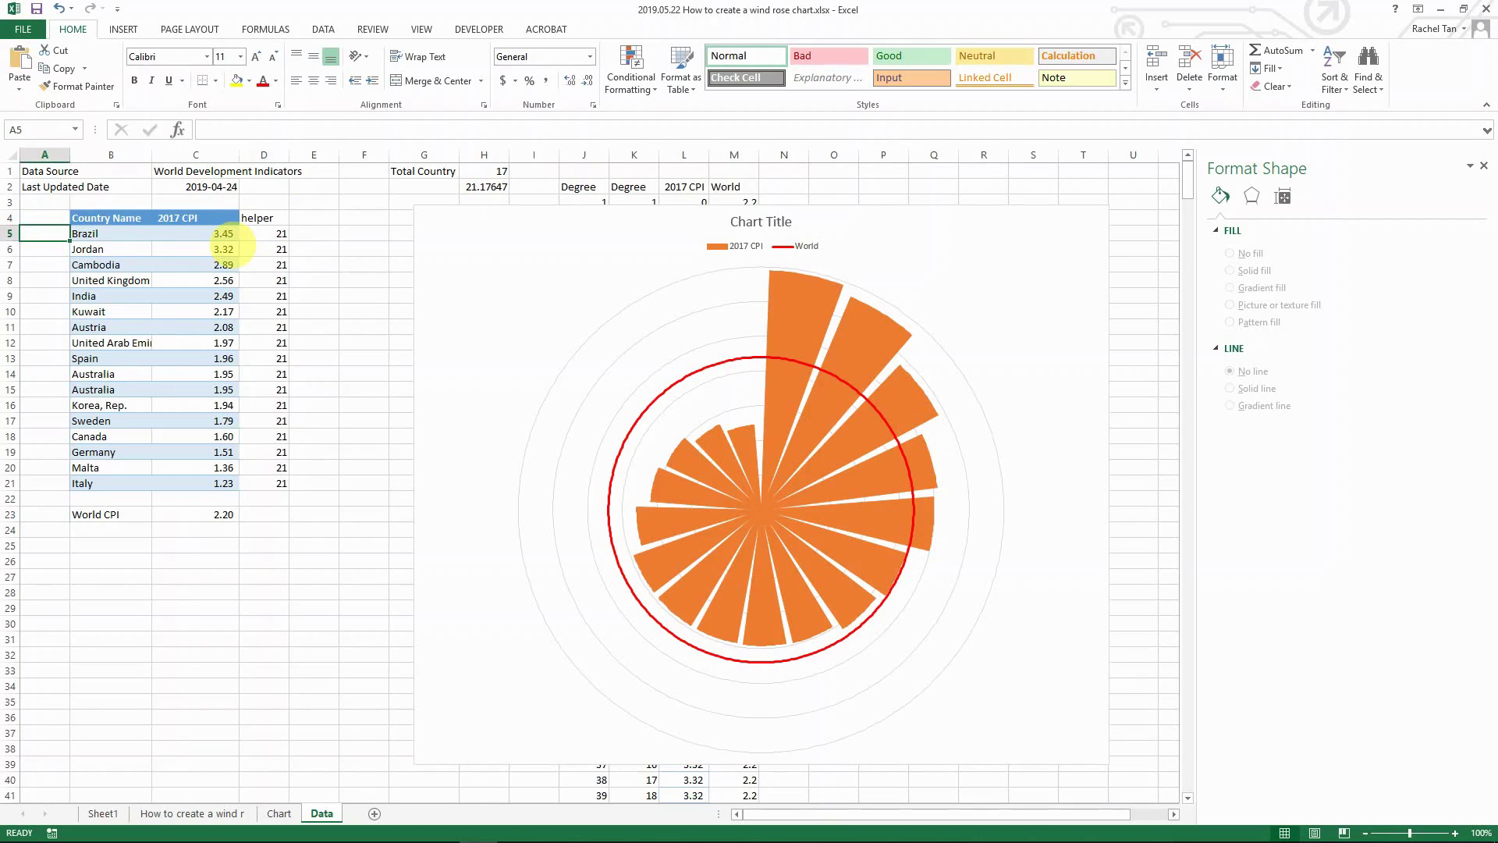
{"action": "key", "text": "Up"}
{"action": "type", "text": "Label"}
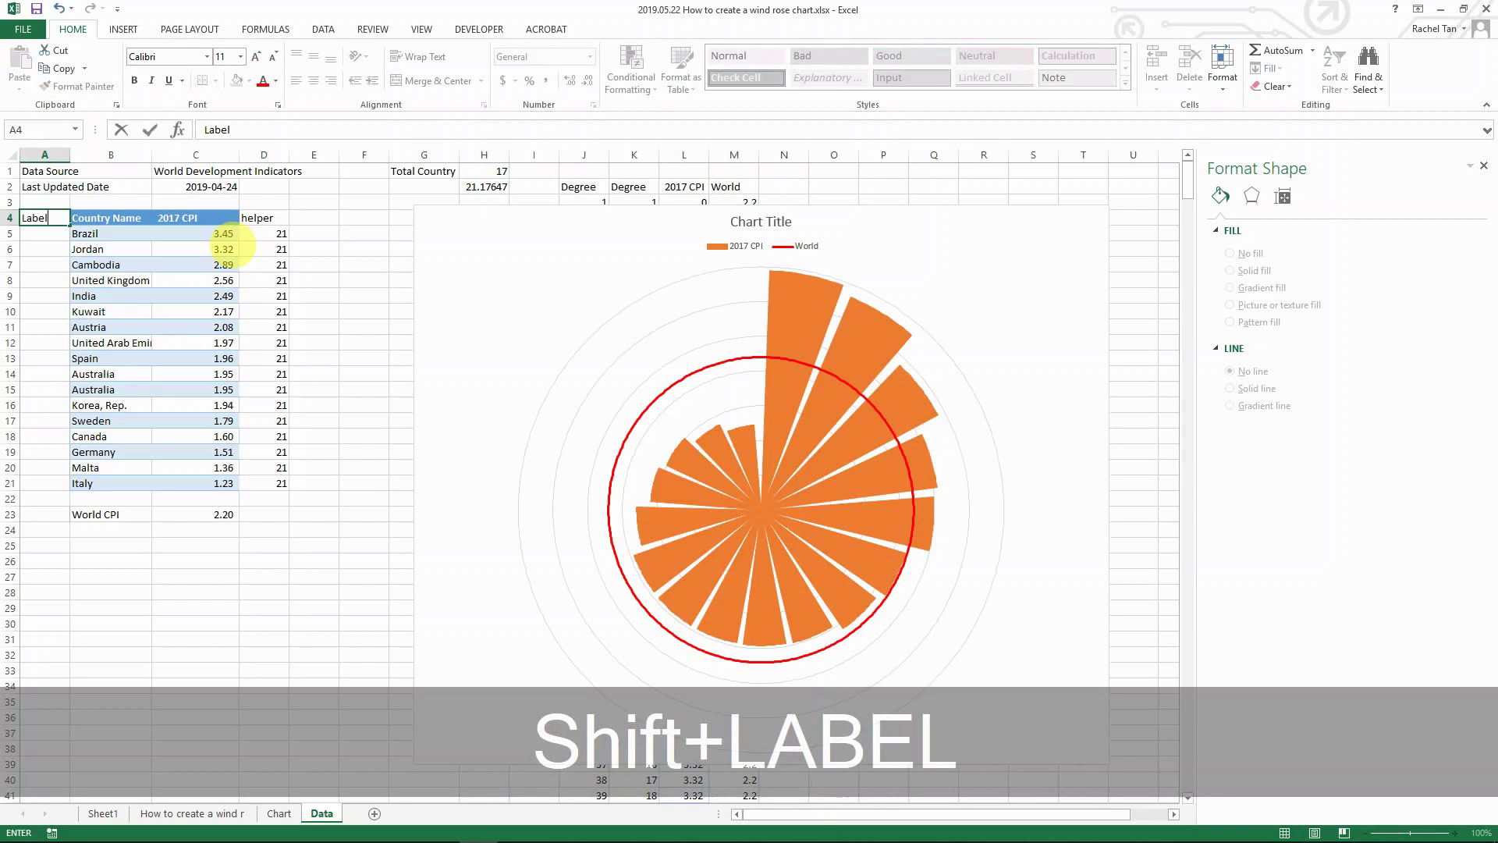
{"action": "key", "text": "Tab"}
{"action": "key", "text": "Left"}
{"action": "key", "text": "Down"}
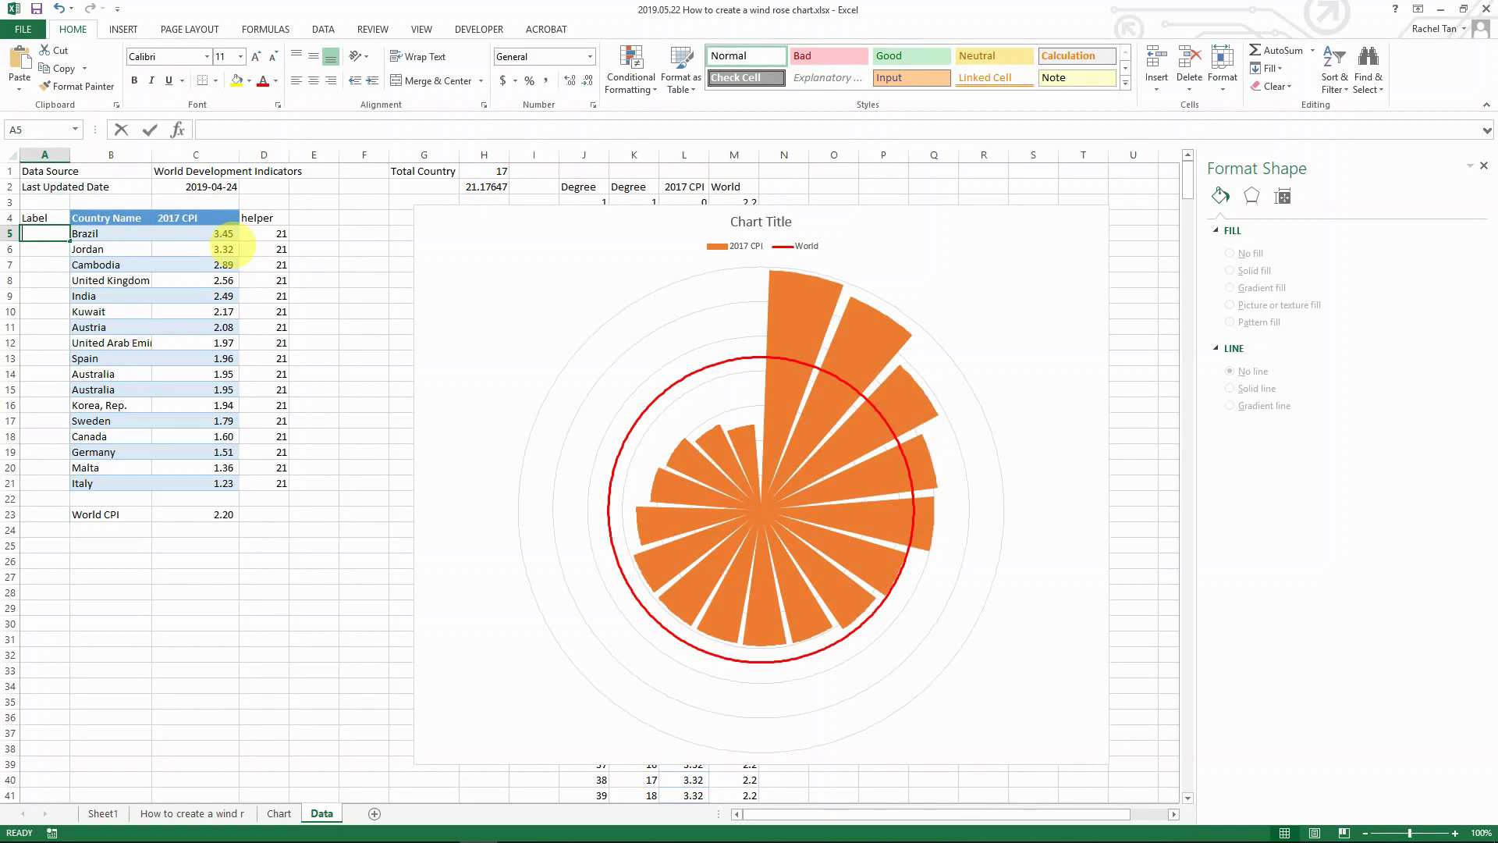
Step: Enter =B5&", "&C5 in A5 and widen column A to show the label
{"action": "type", "text": "="}
{"action": "key", "text": "Right"}
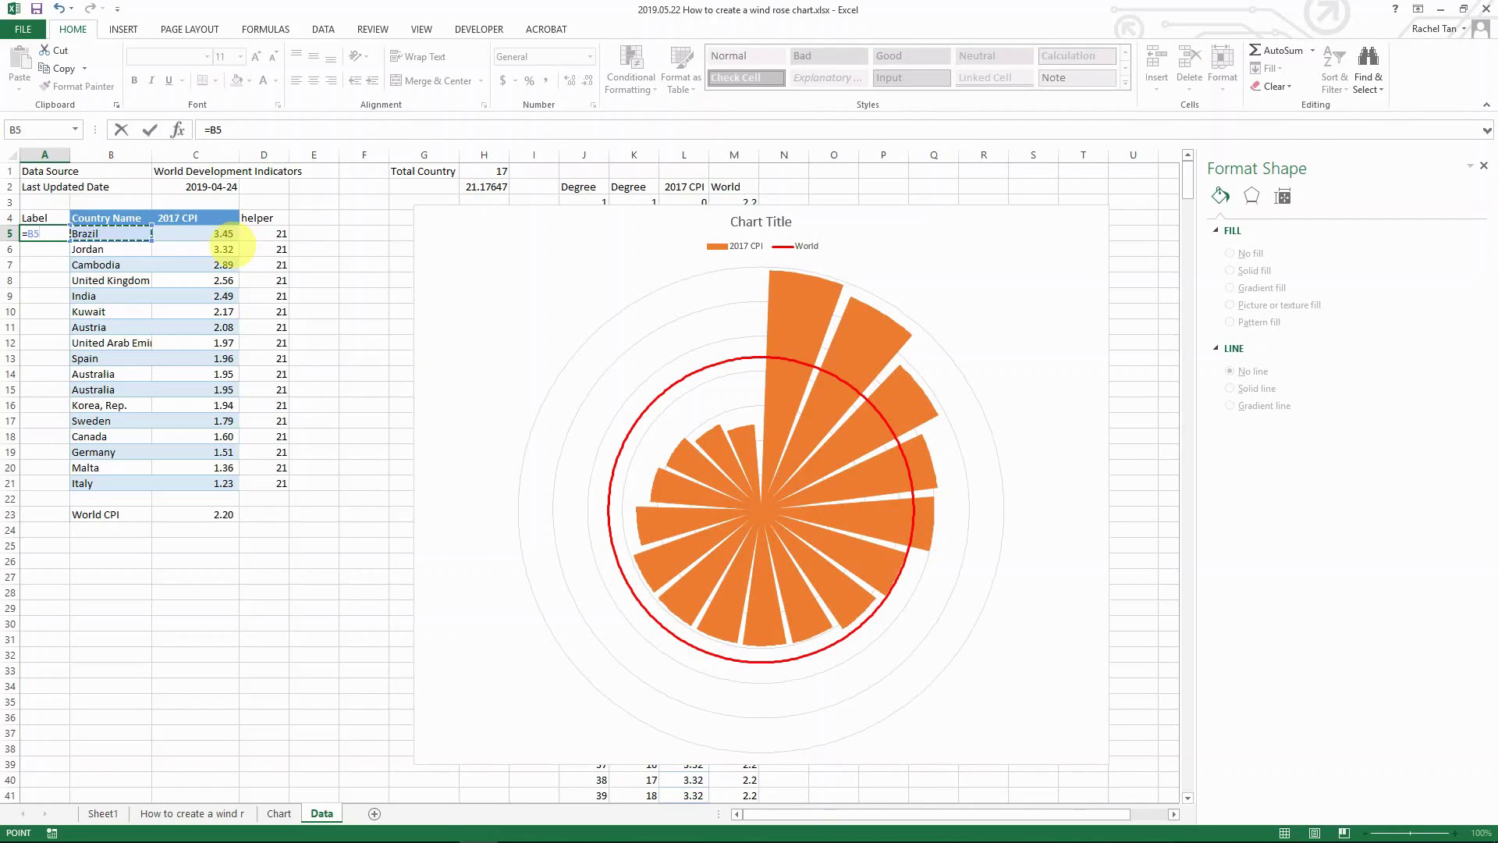
{"action": "type", "text": "&"}
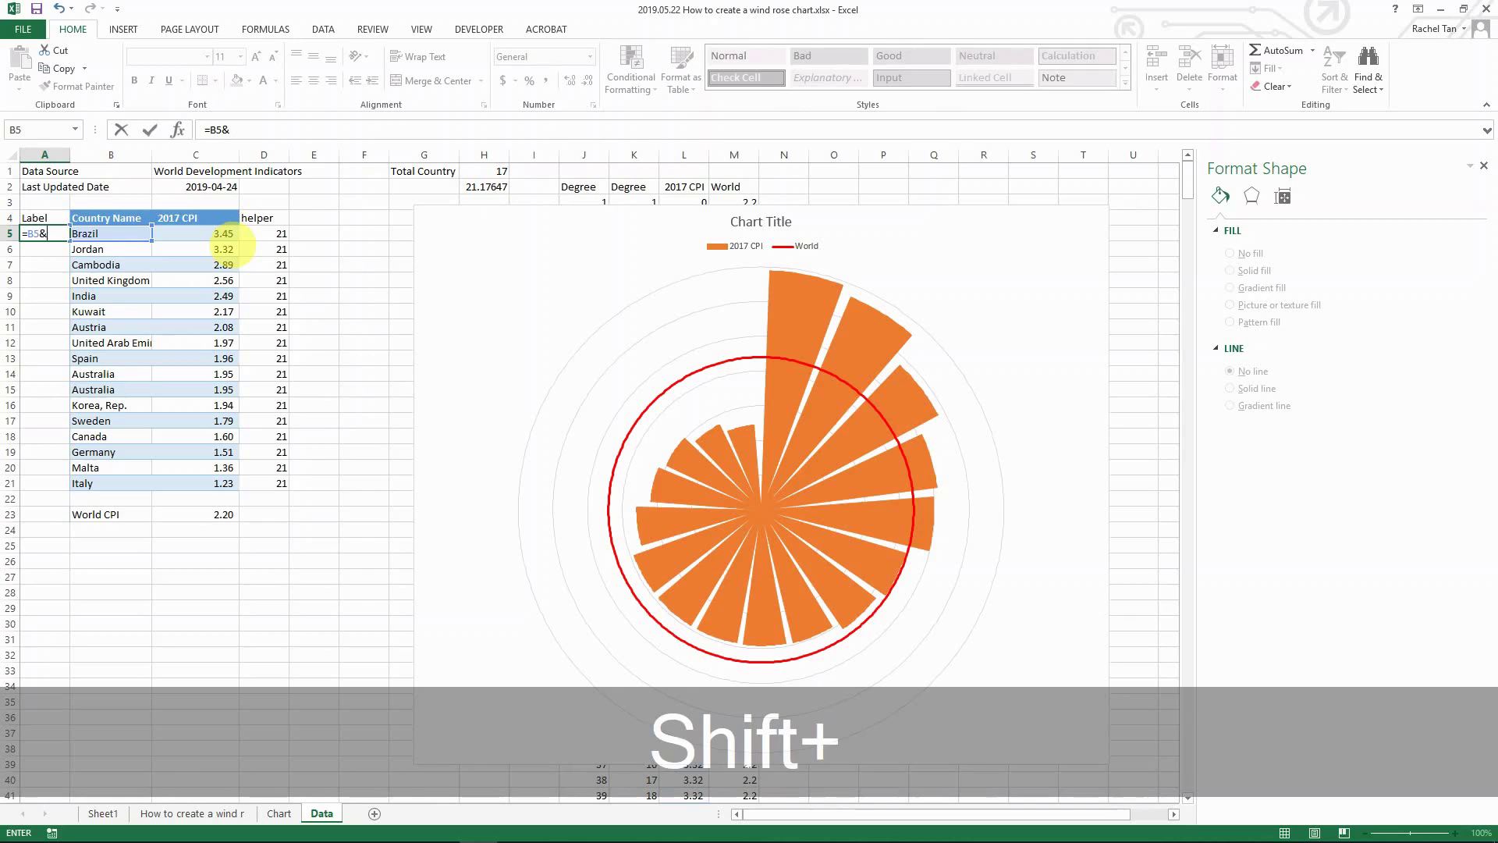
{"action": "type", "text": "\","}
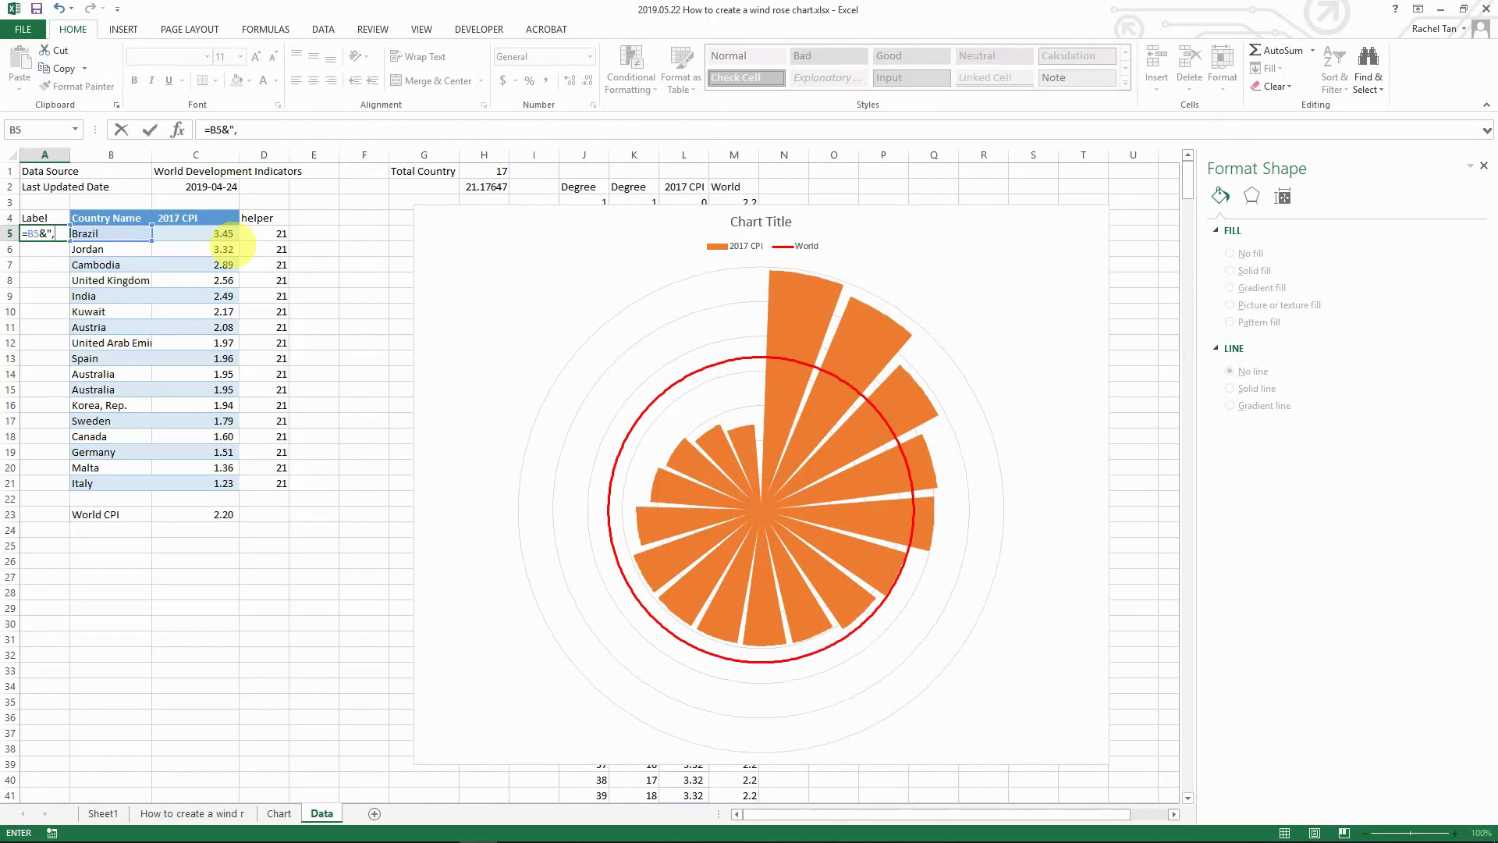
{"action": "type", "text": "\""}
{"action": "key", "text": "BackSpace"}
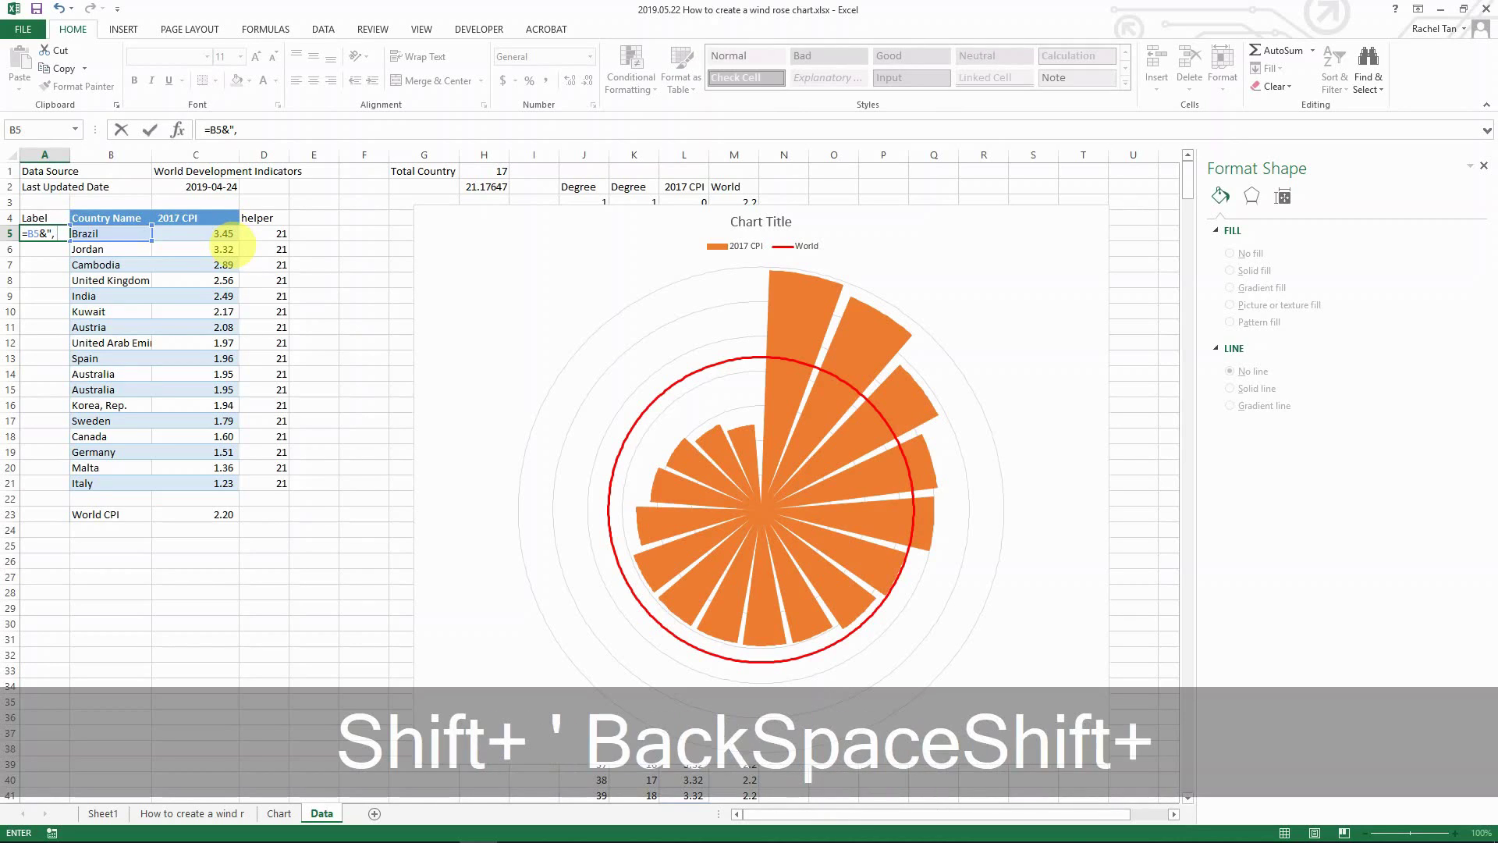
{"action": "type", "text": "\""}
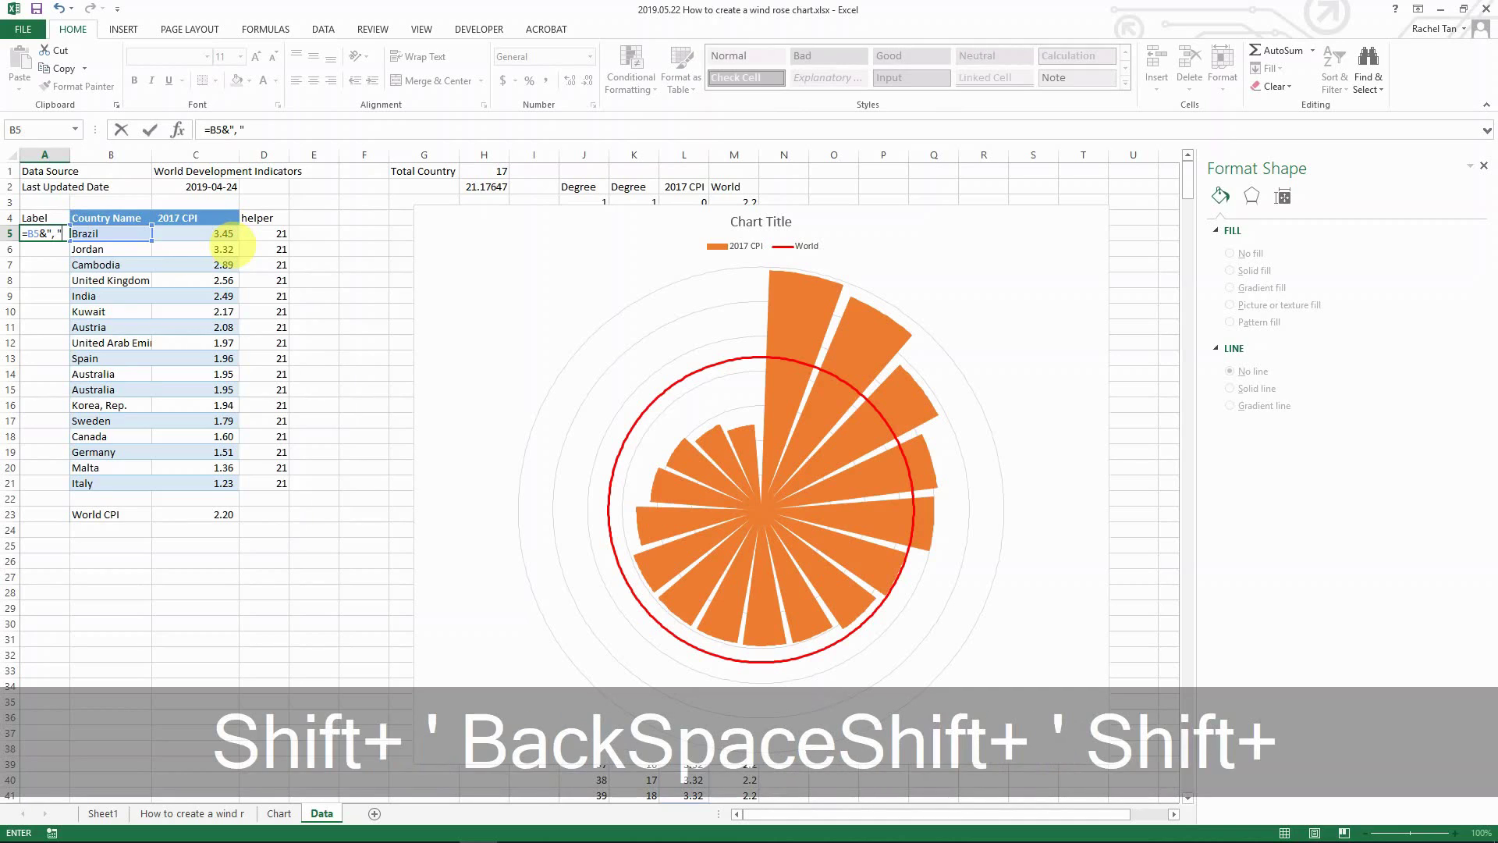
{"action": "type", "text": "&"}
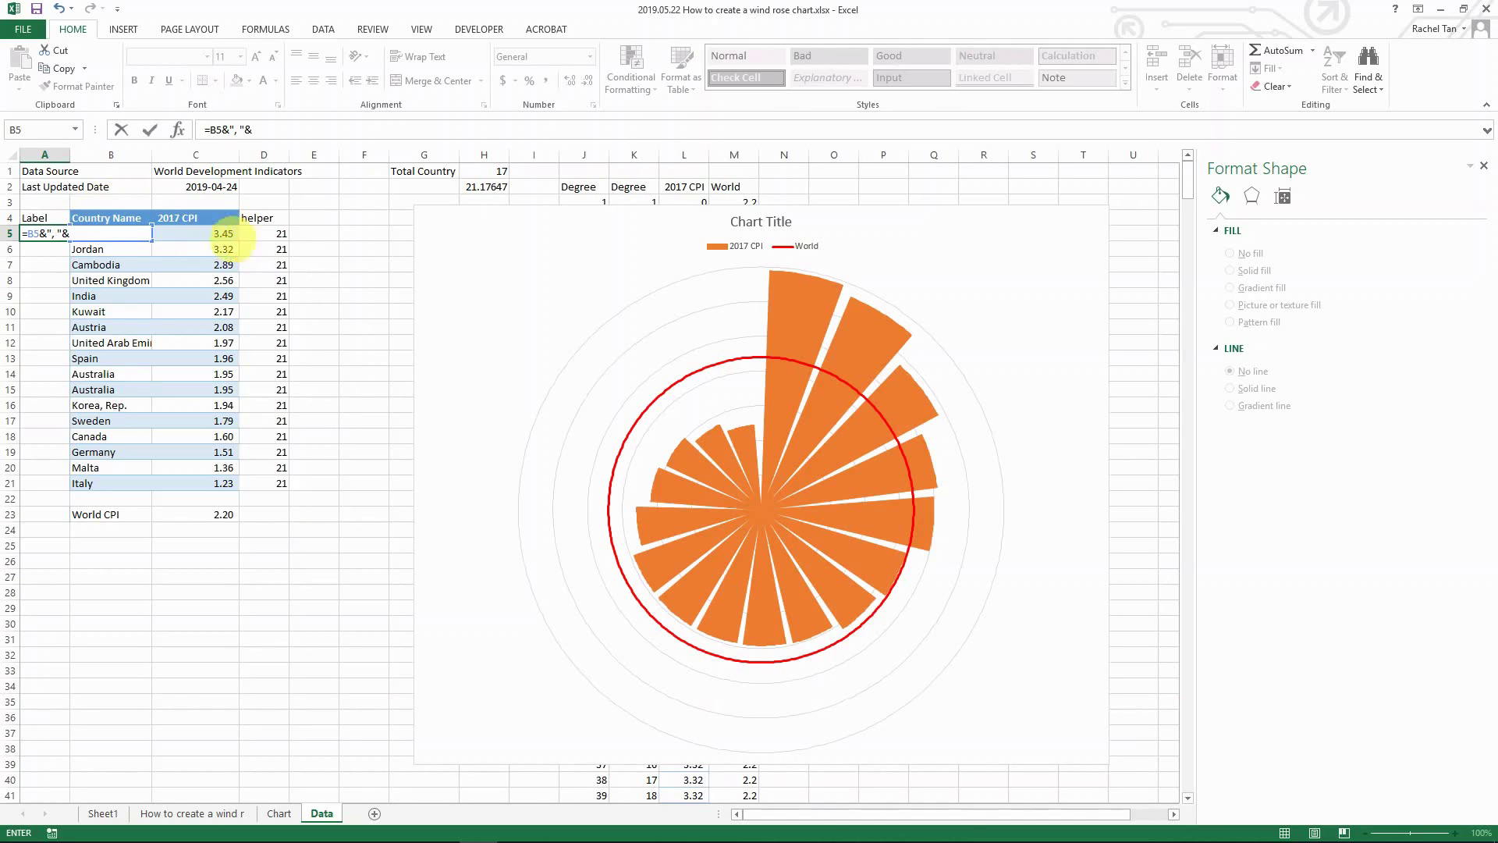
{"action": "left_click", "coordinate": [213, 236]}
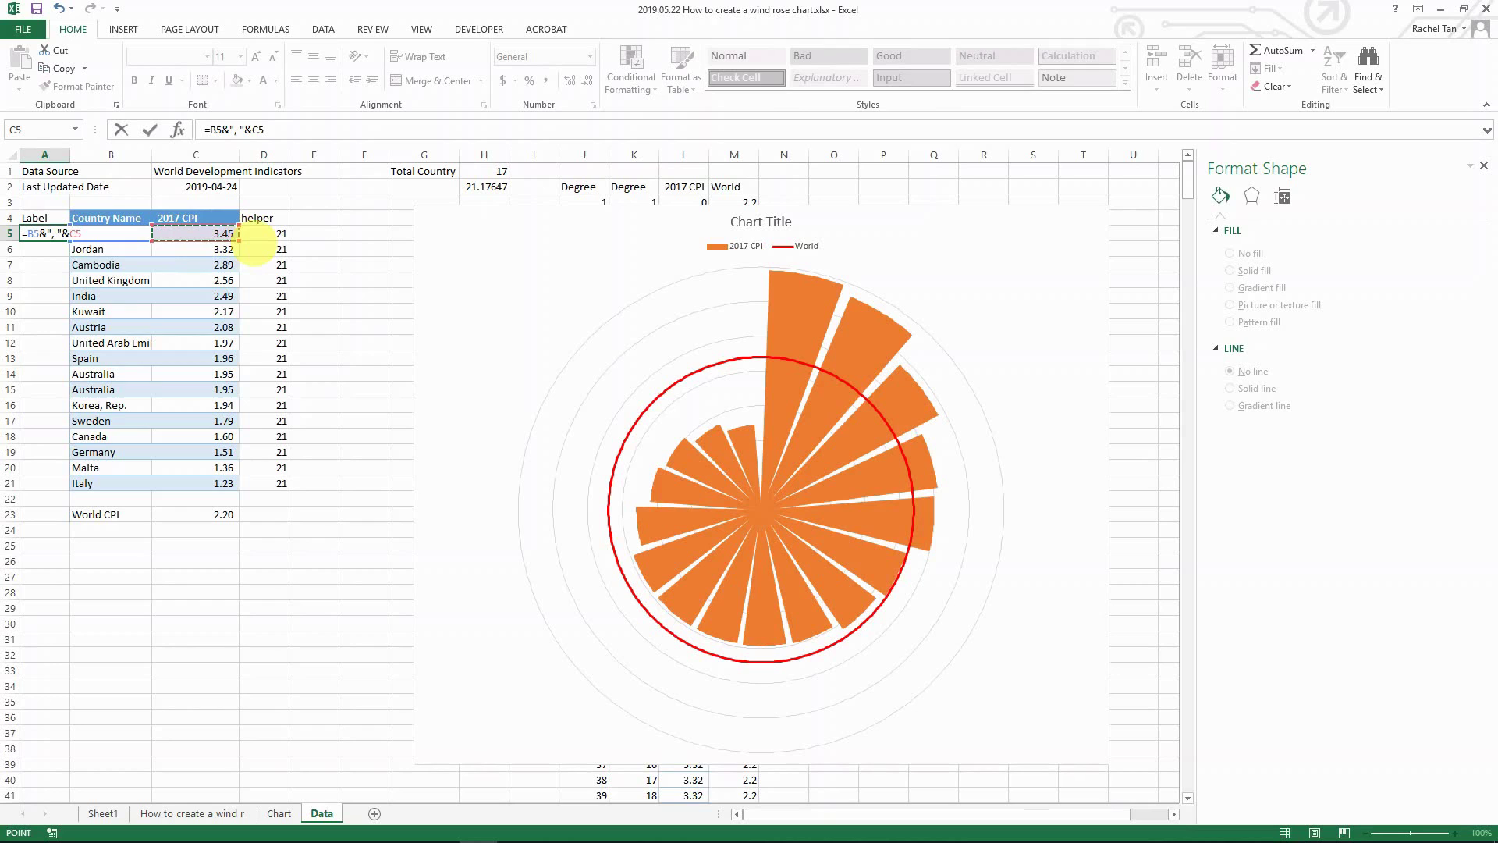
{"action": "key", "text": "ctrl+Return"}
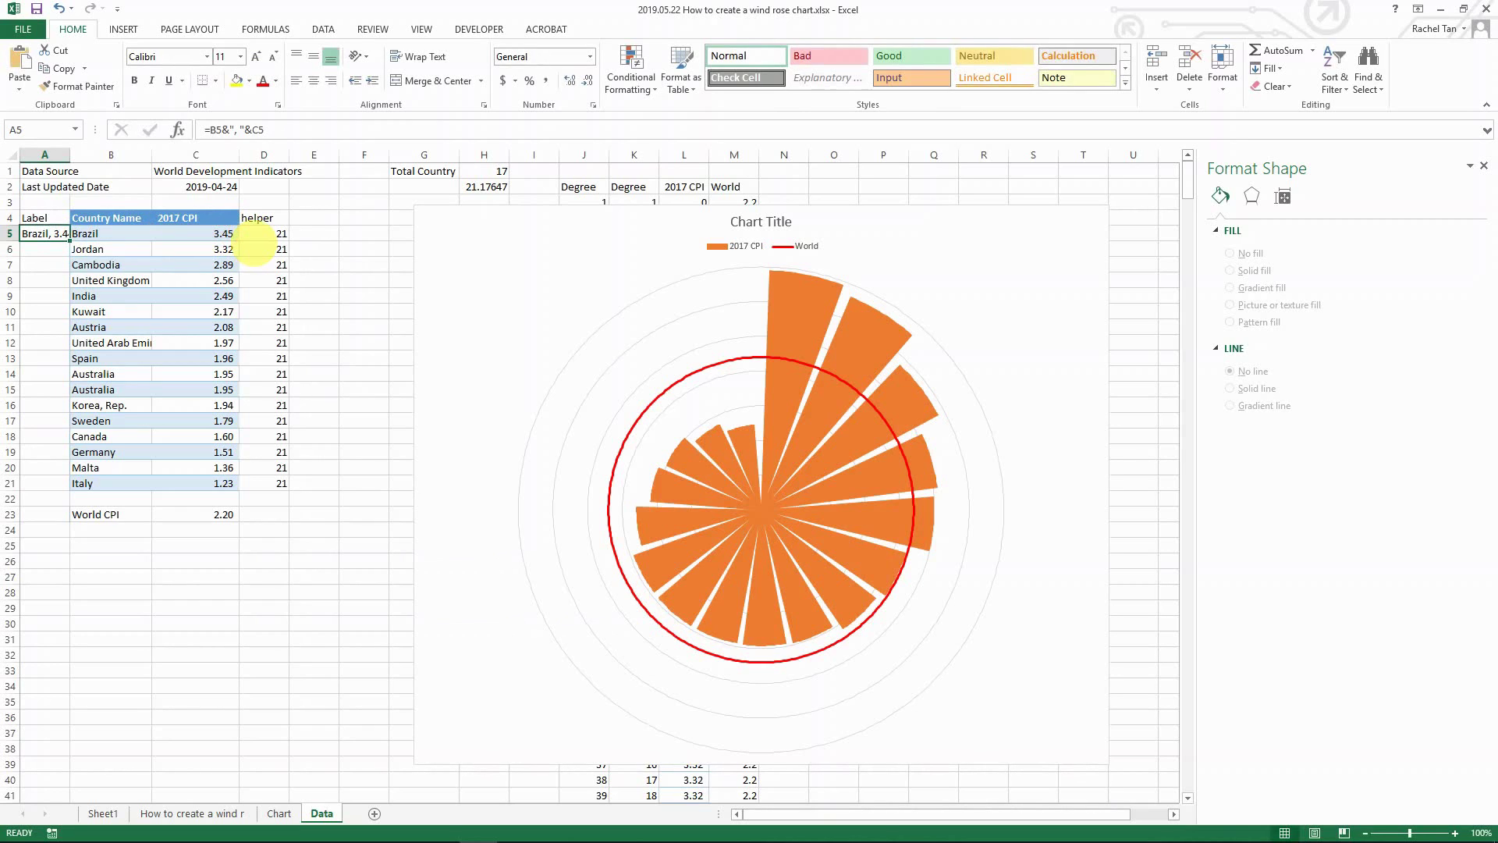
{"action": "left_click_drag", "start_coordinate": [70, 154], "coordinate": [200, 154]}
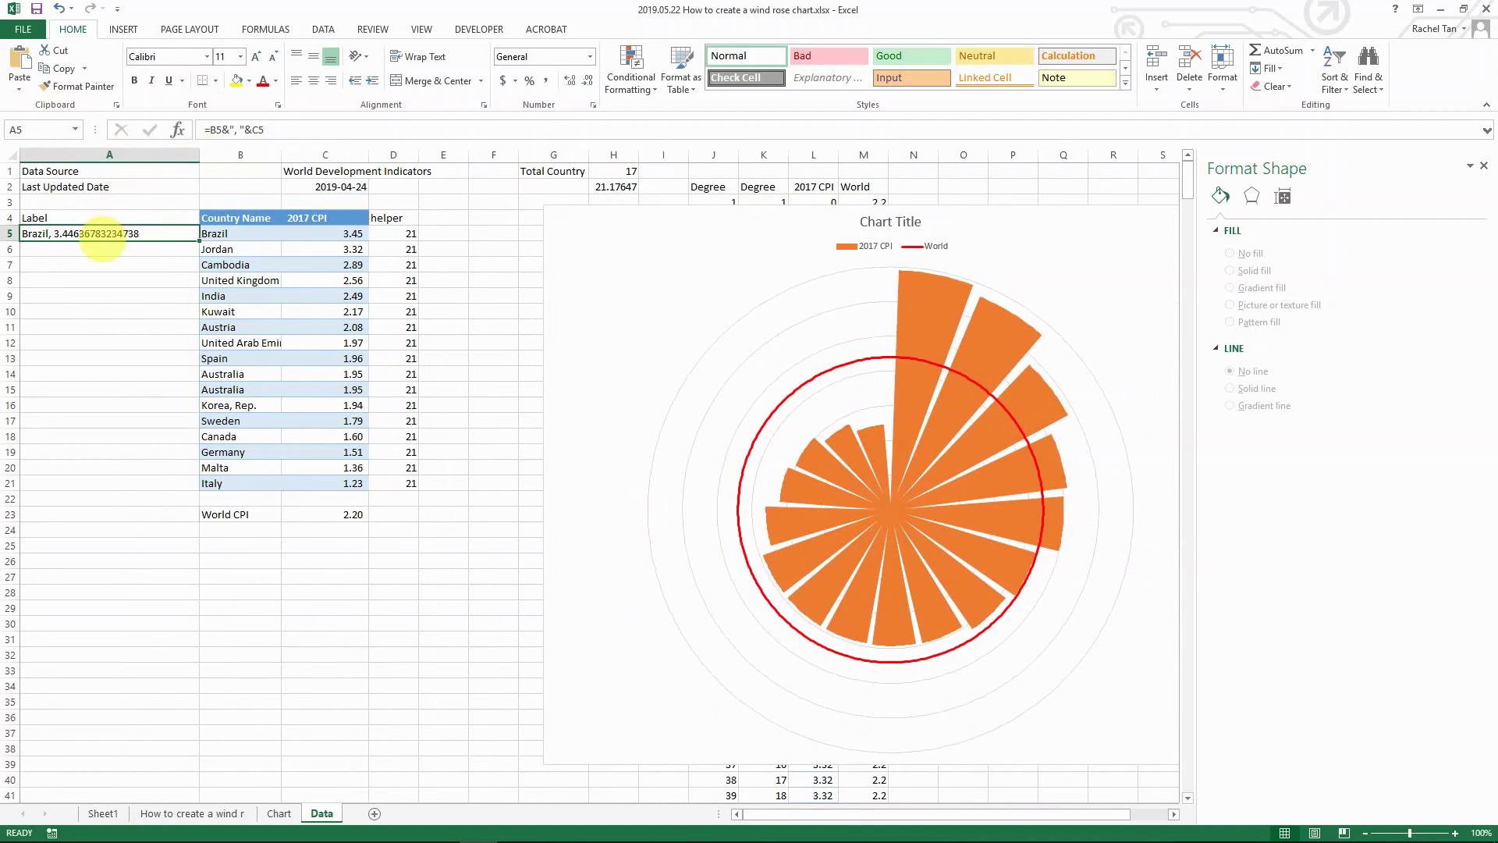
Step: Change Brazil's CPI in C5 to 3.45
{"action": "left_click", "coordinate": [336, 236]}
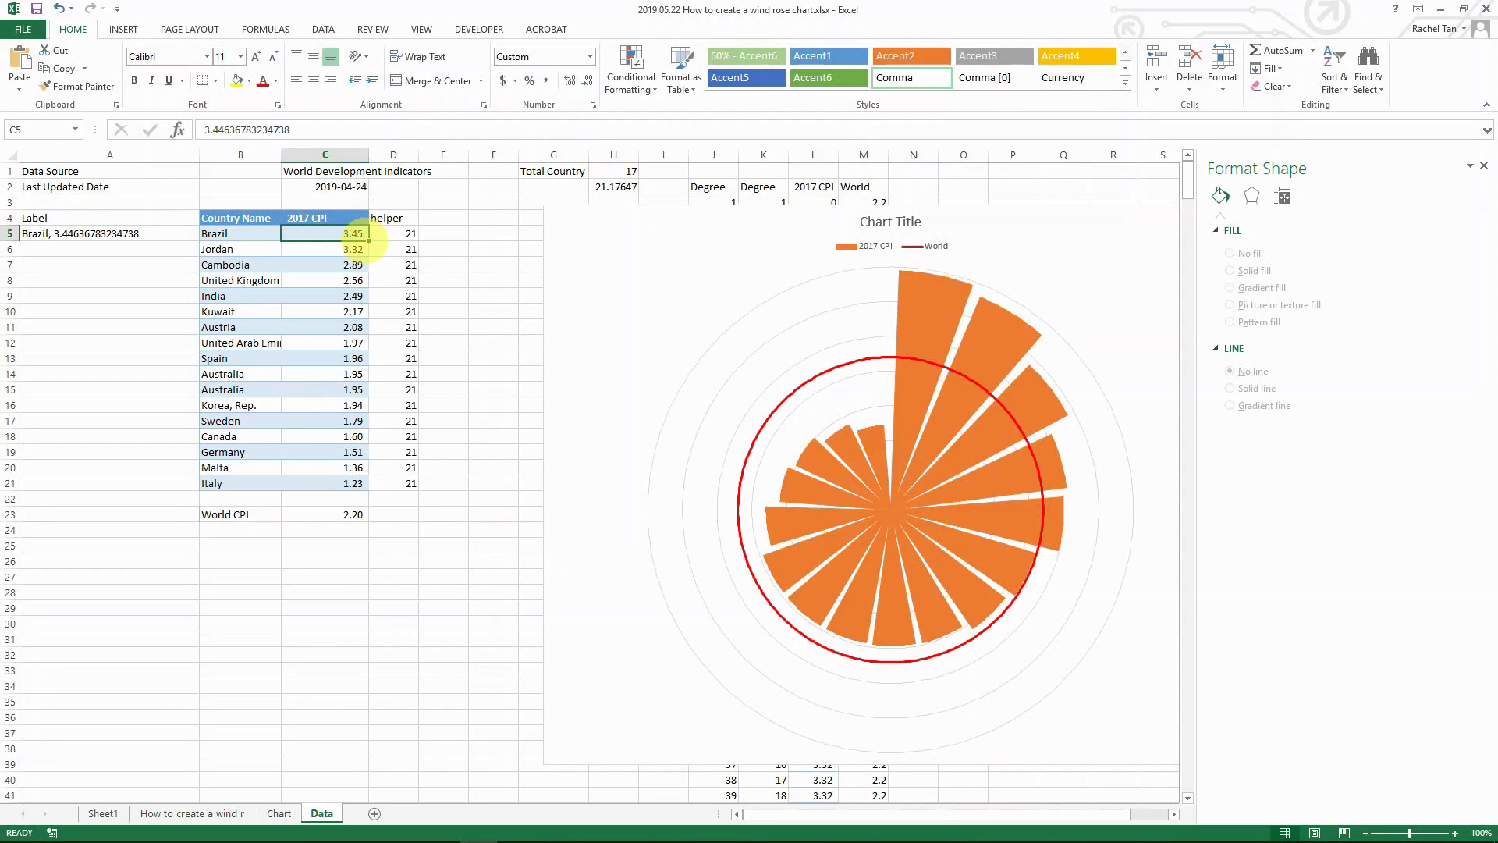
{"action": "type", "text": "3"}
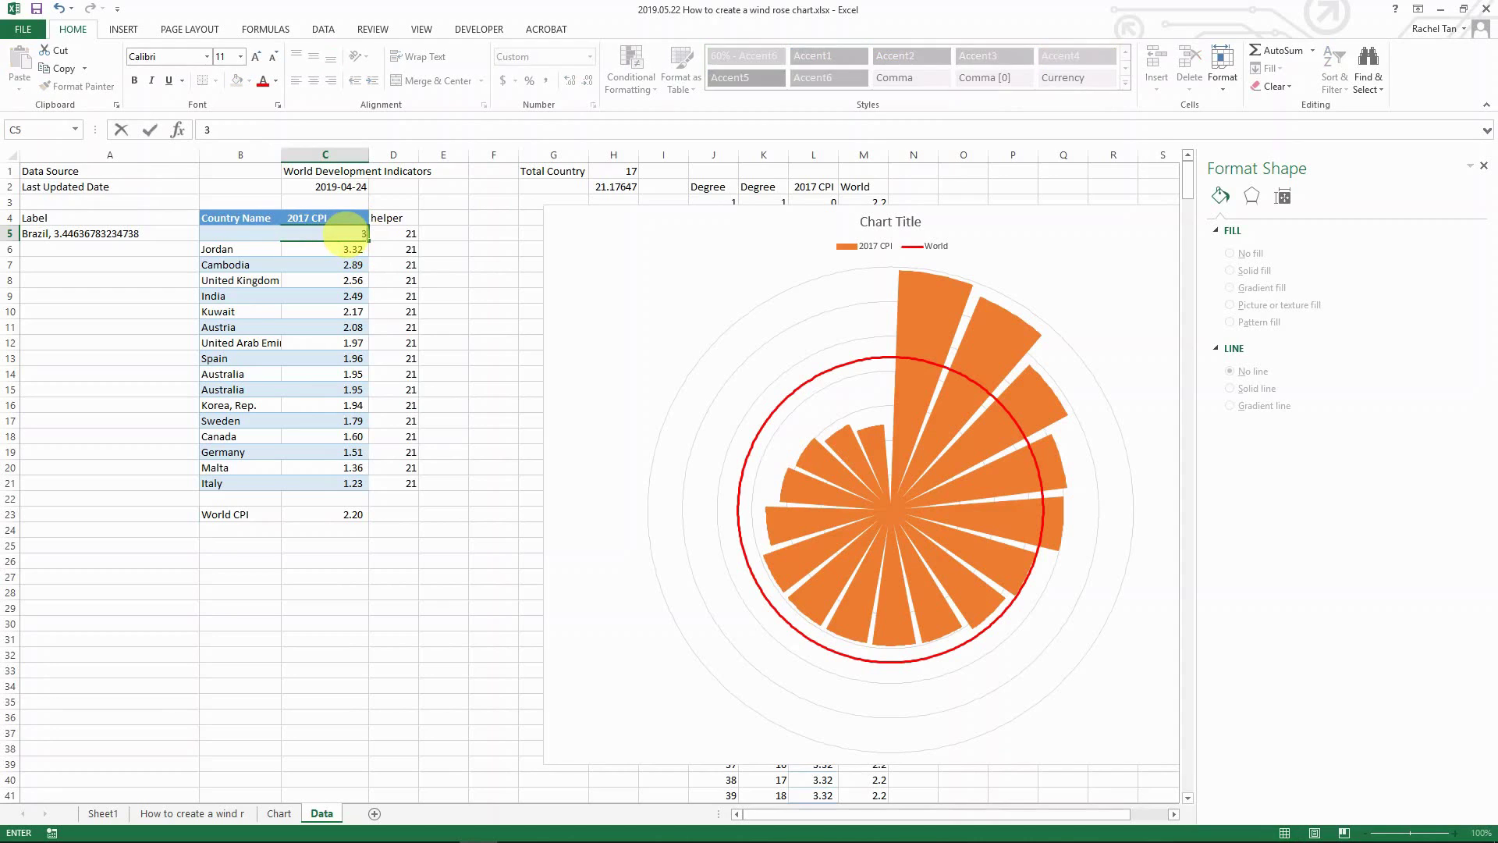
{"action": "type", "text": ".45"}
{"action": "key", "text": "ctrl+Return"}
{"action": "key", "text": "Home"}
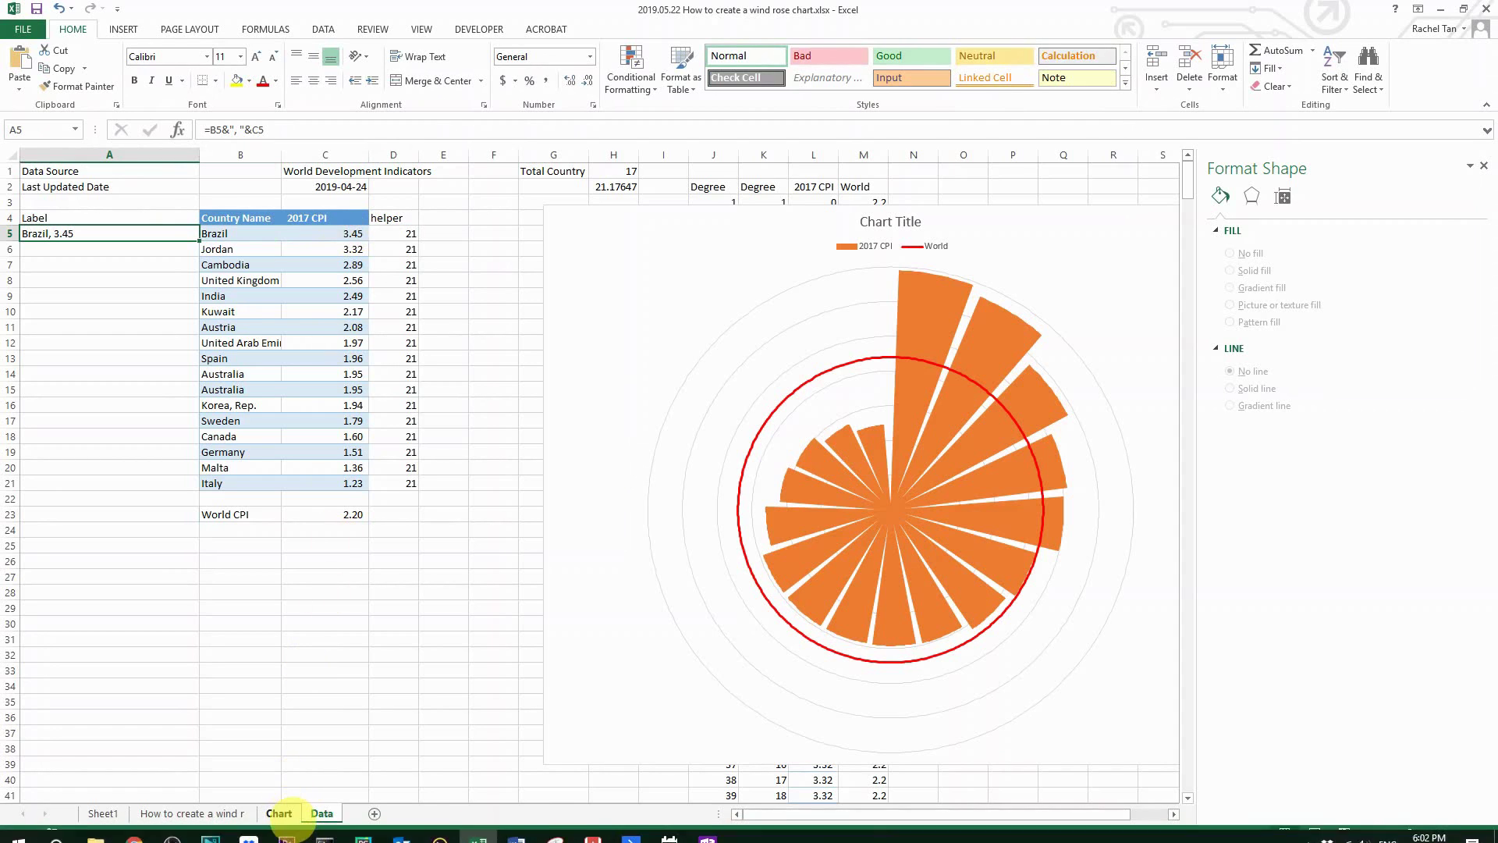
Step: View the Chart sheet, then return to the Data sheet and reselect C5
{"action": "left_click", "coordinate": [279, 814]}
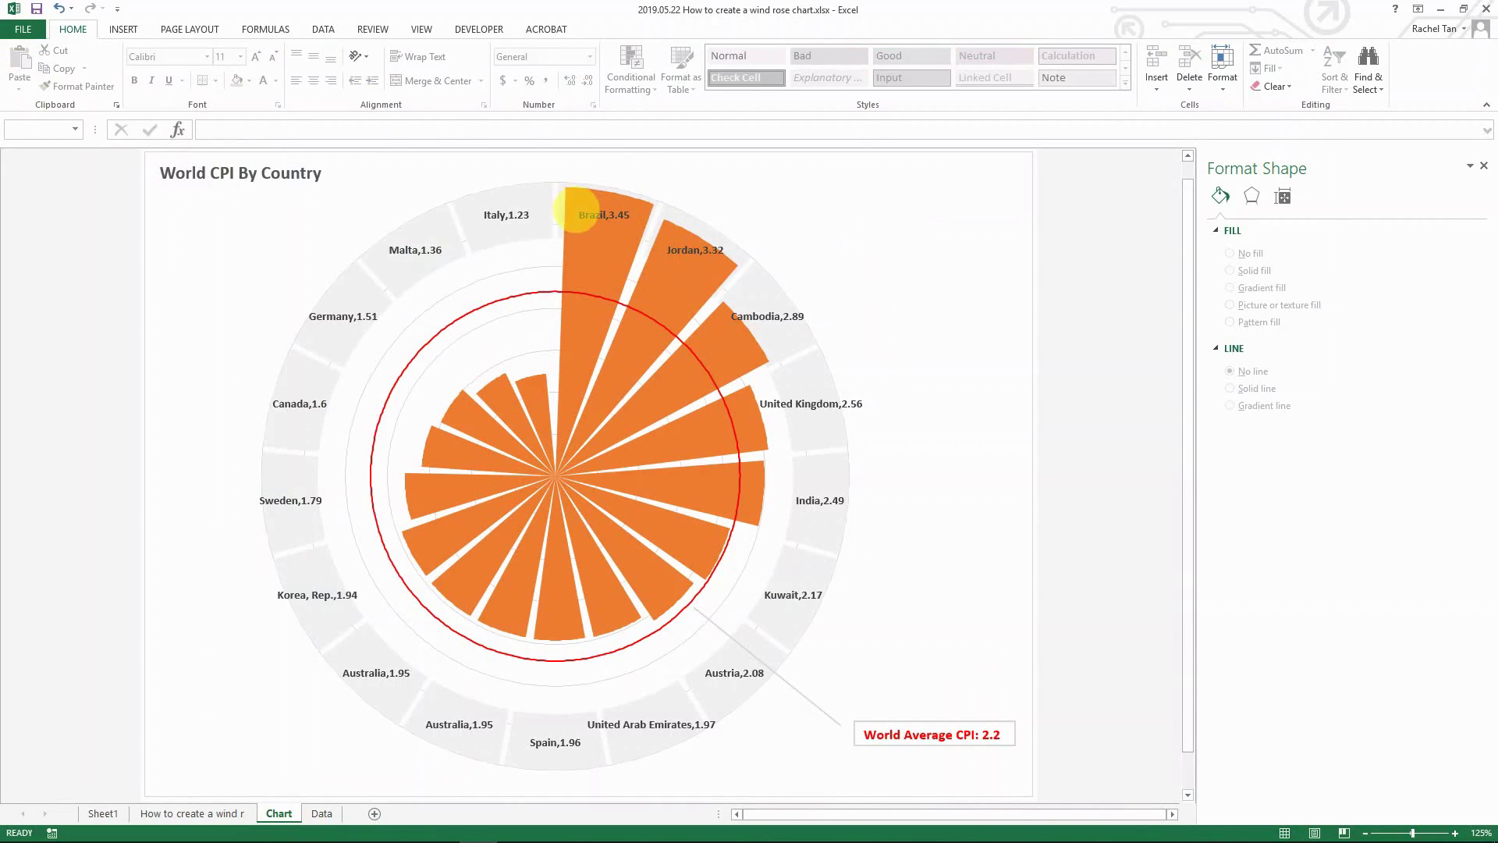
{"action": "left_click", "coordinate": [322, 807]}
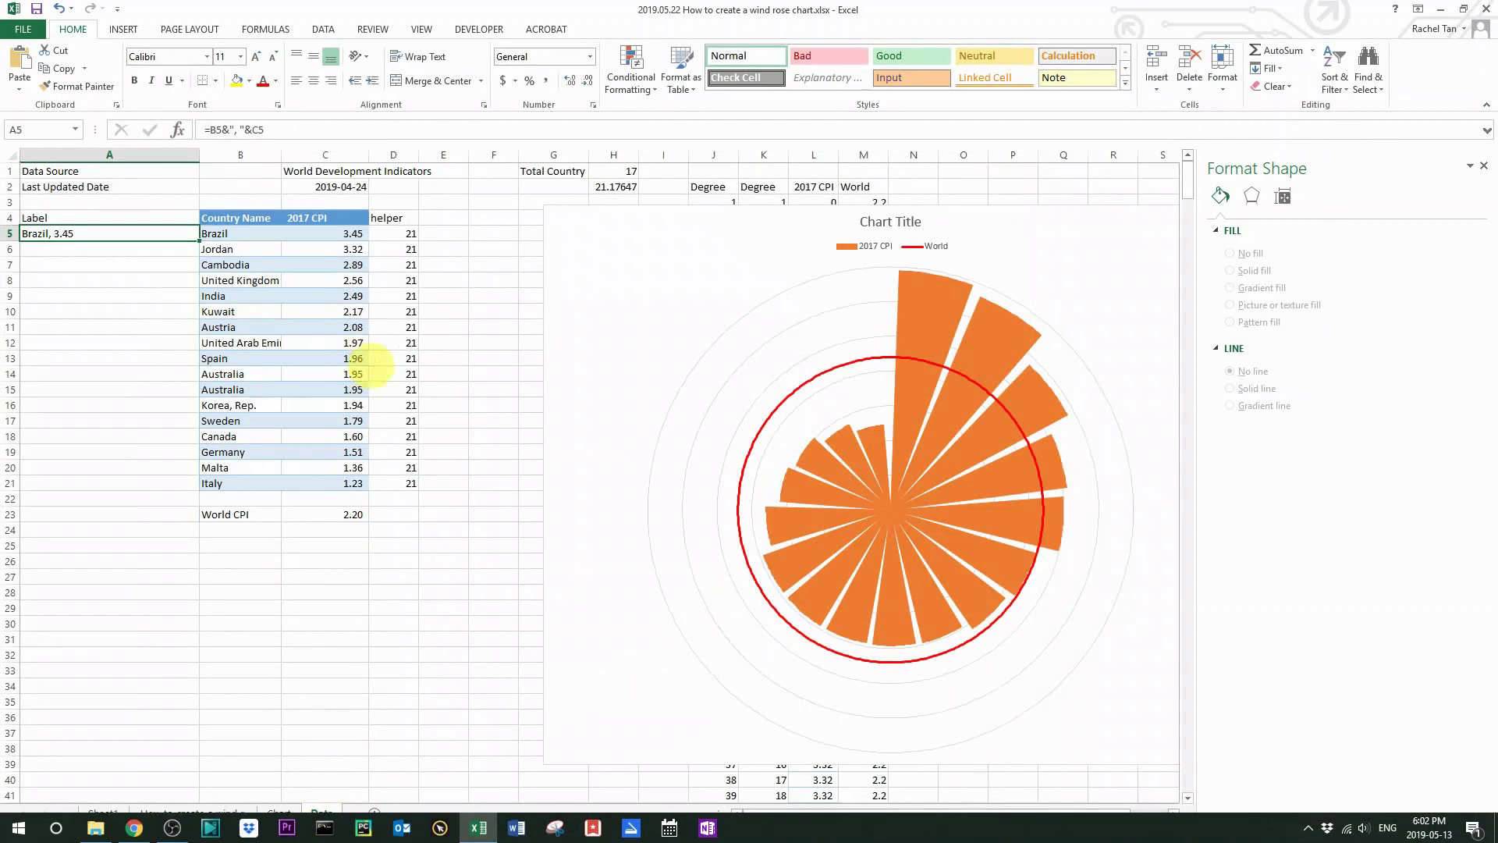
{"action": "left_click", "coordinate": [331, 229]}
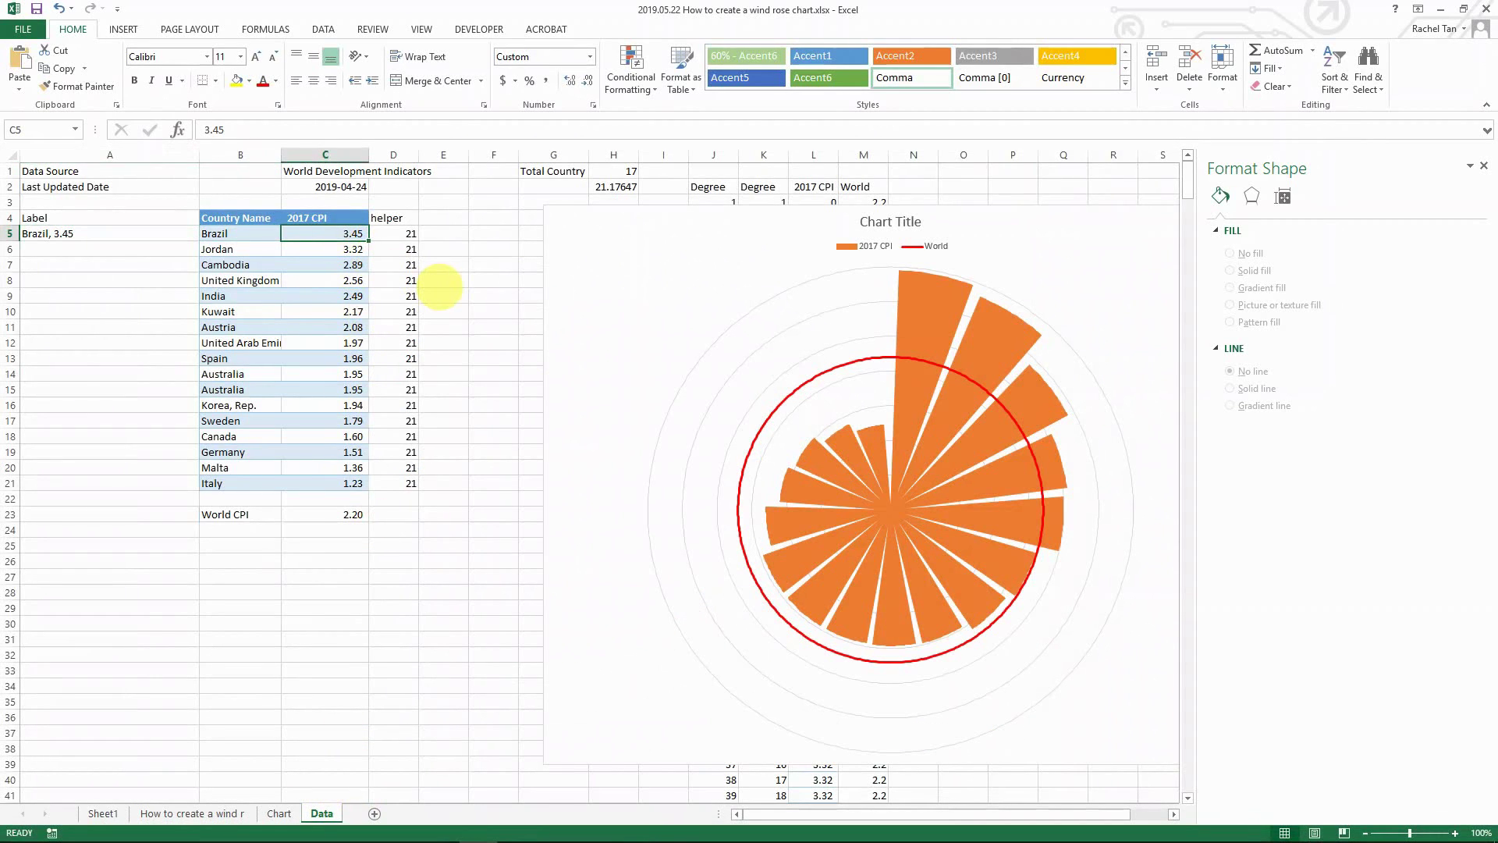
Step: Undo the edit to restore Brazil's original CPI in C5
{"action": "key", "text": "ctrl+z"}
{"action": "key", "text": "Left"}
{"action": "key", "text": "Right"}
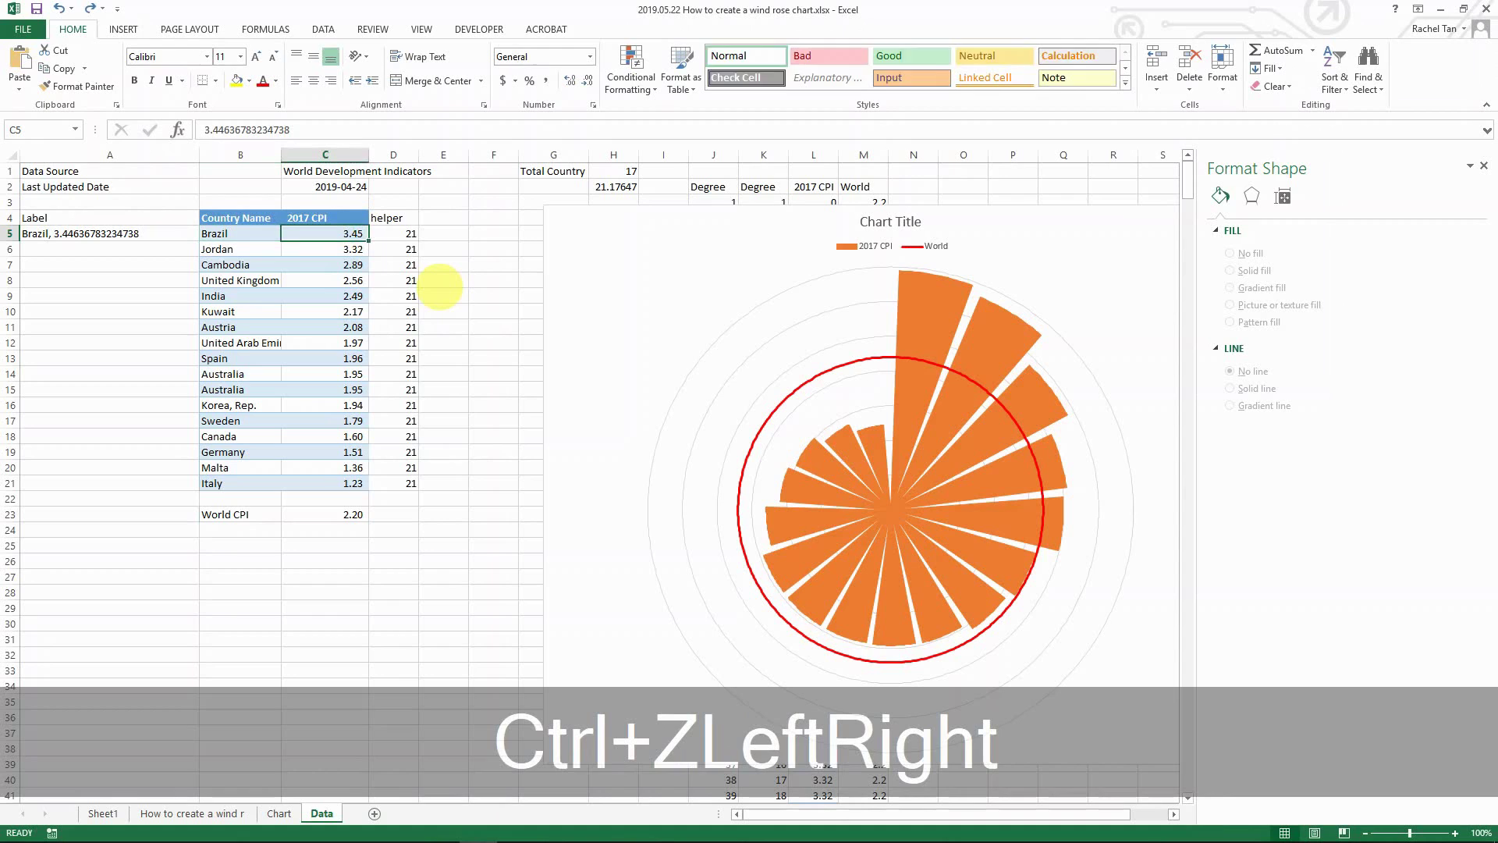
{"action": "key", "text": "Left"}
{"action": "key", "text": "Left"}
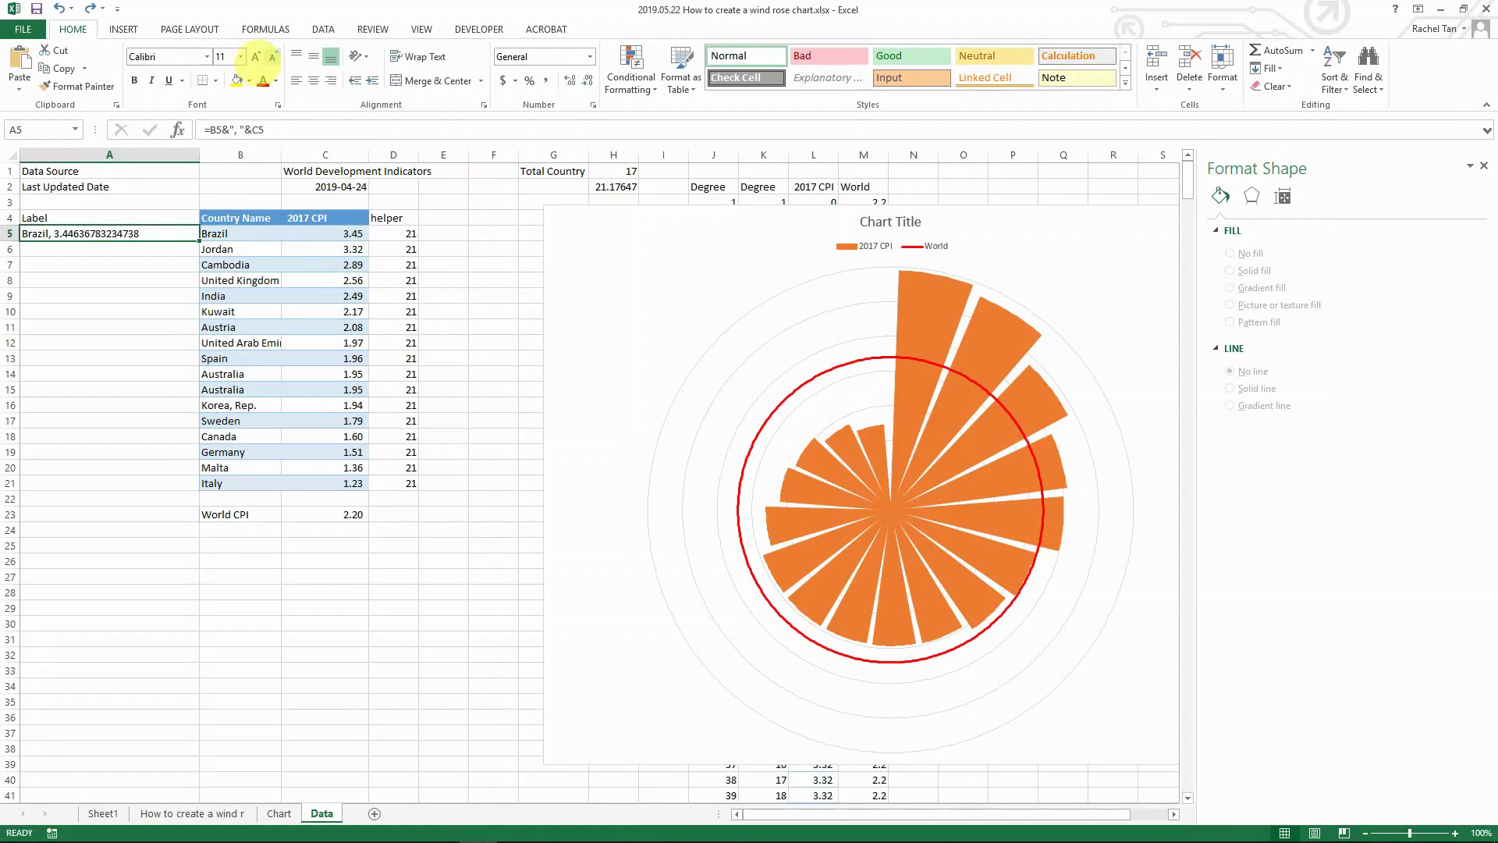
Step: Change the A5 formula to =B5&", "&ROUND(C5,2)
{"action": "left_click", "coordinate": [258, 130]}
{"action": "type", "text": "round("}
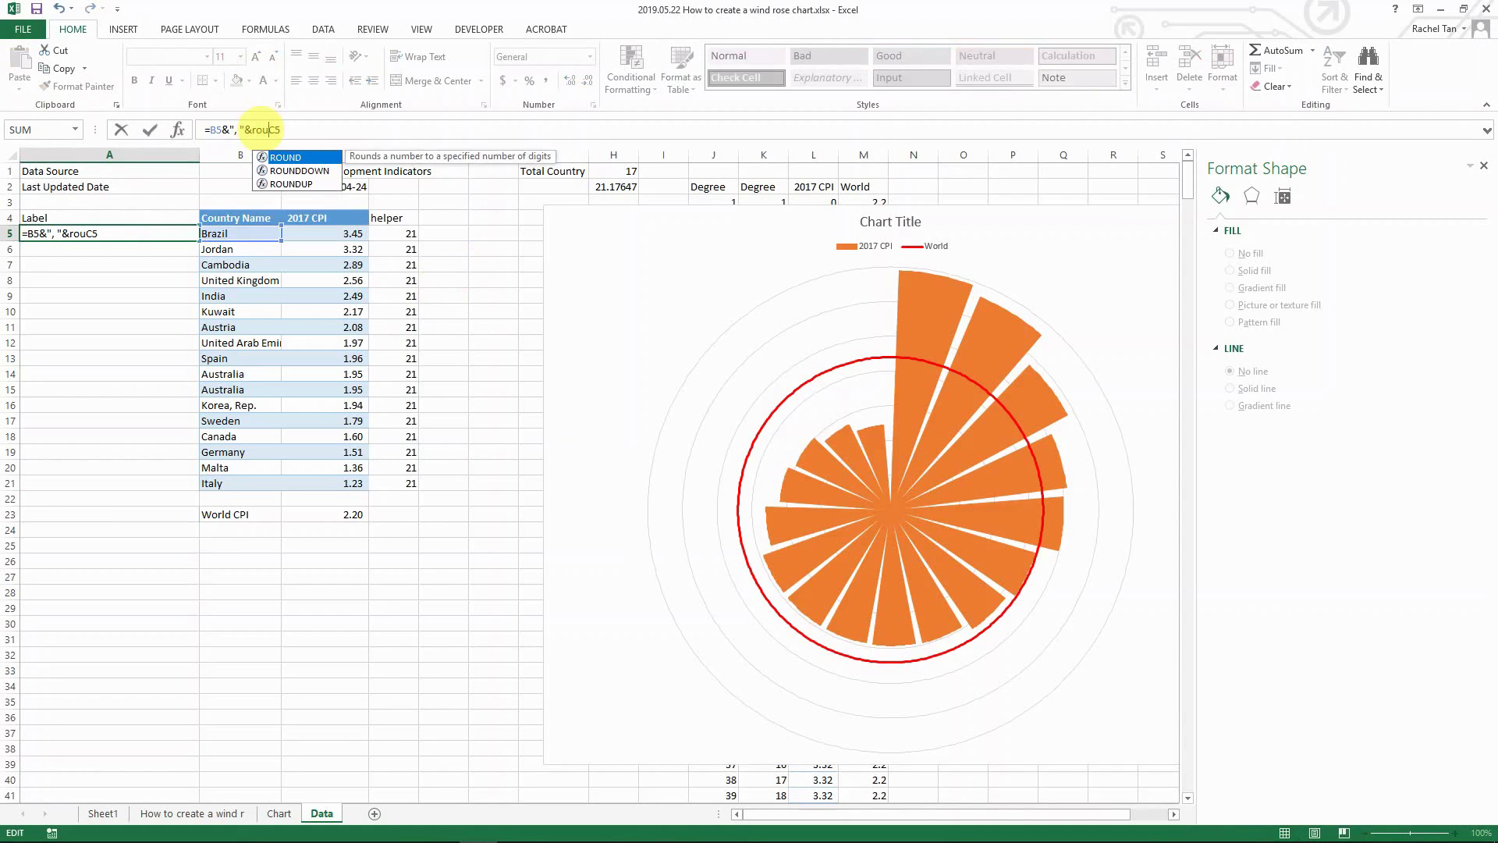
{"action": "key", "text": "End"}
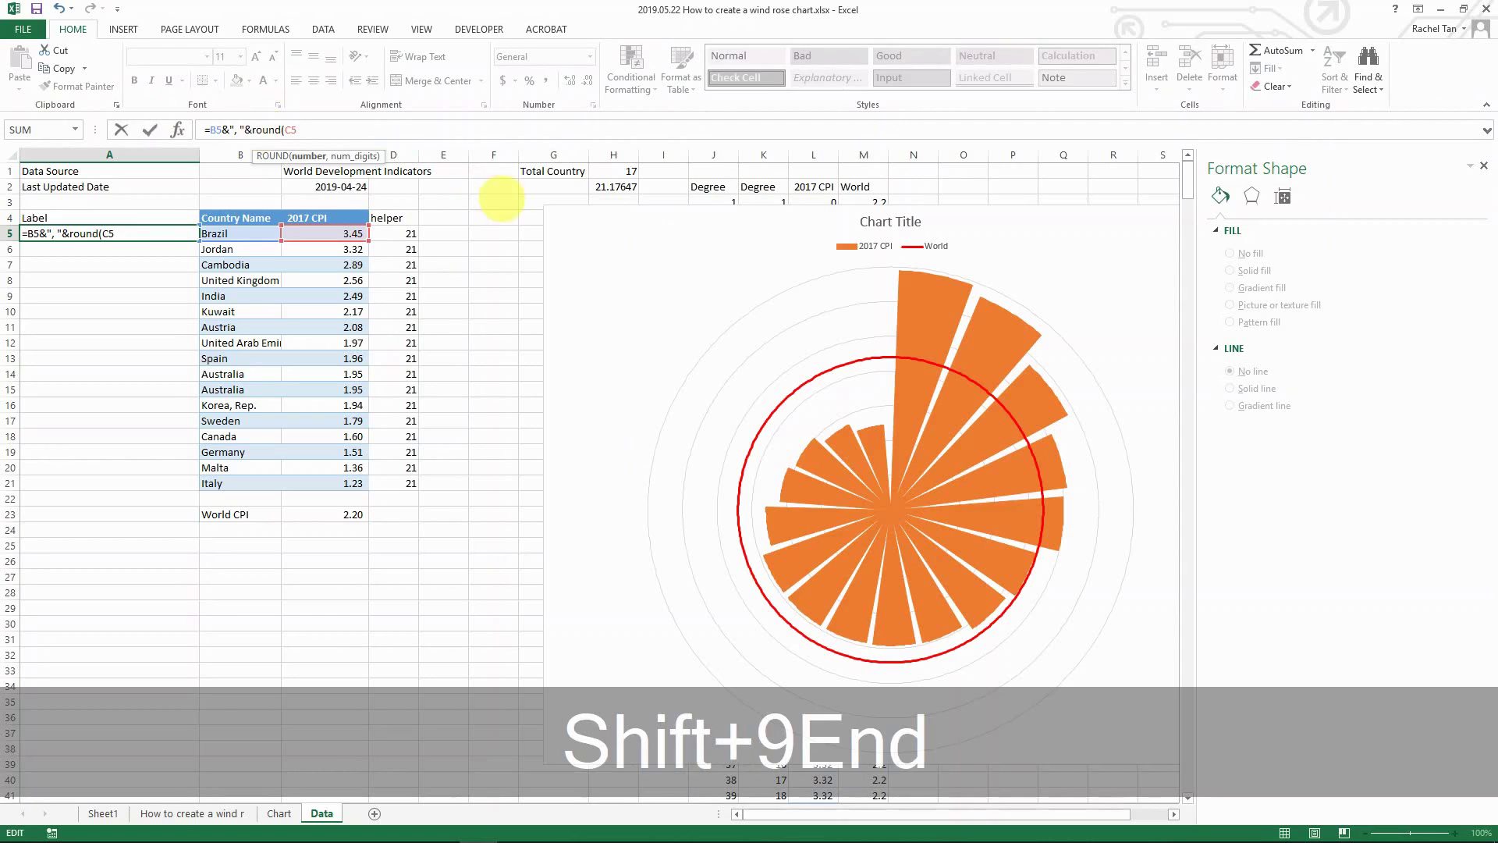
{"action": "type", "text": ",2)"}
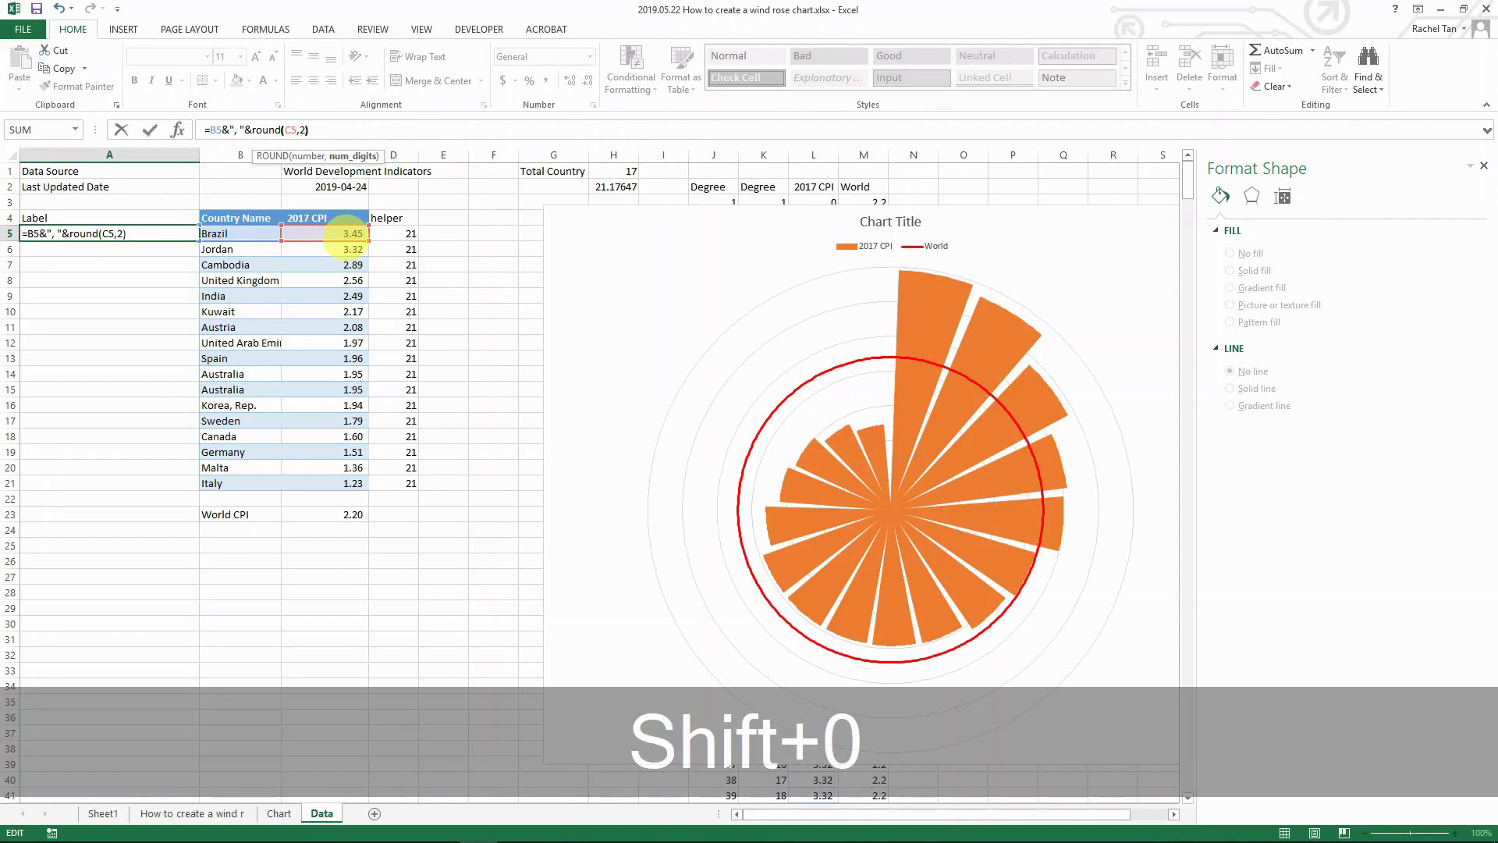
{"action": "key", "text": "Return"}
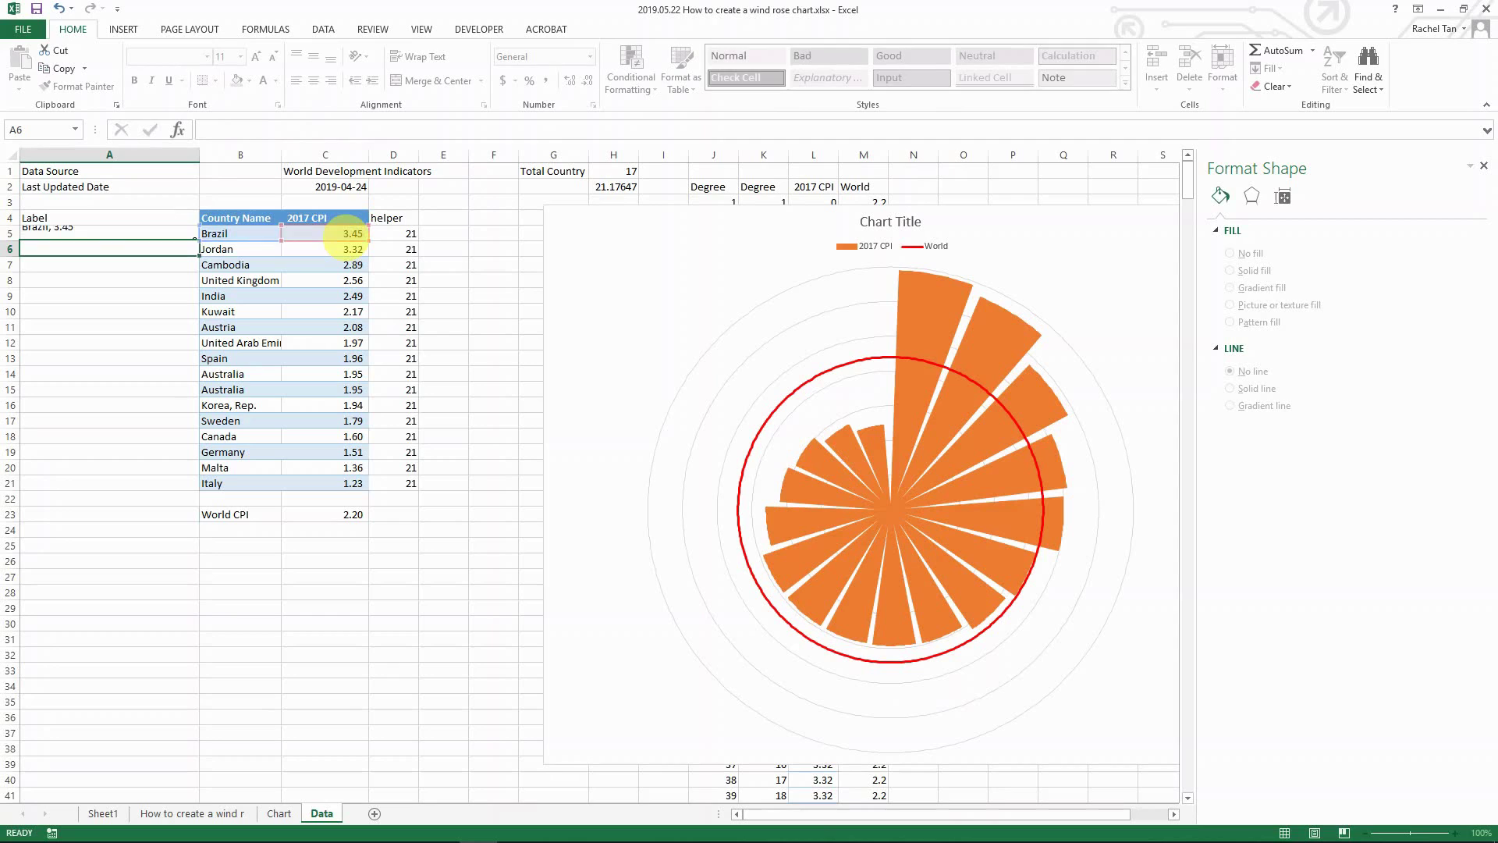
{"action": "key", "text": "Up"}
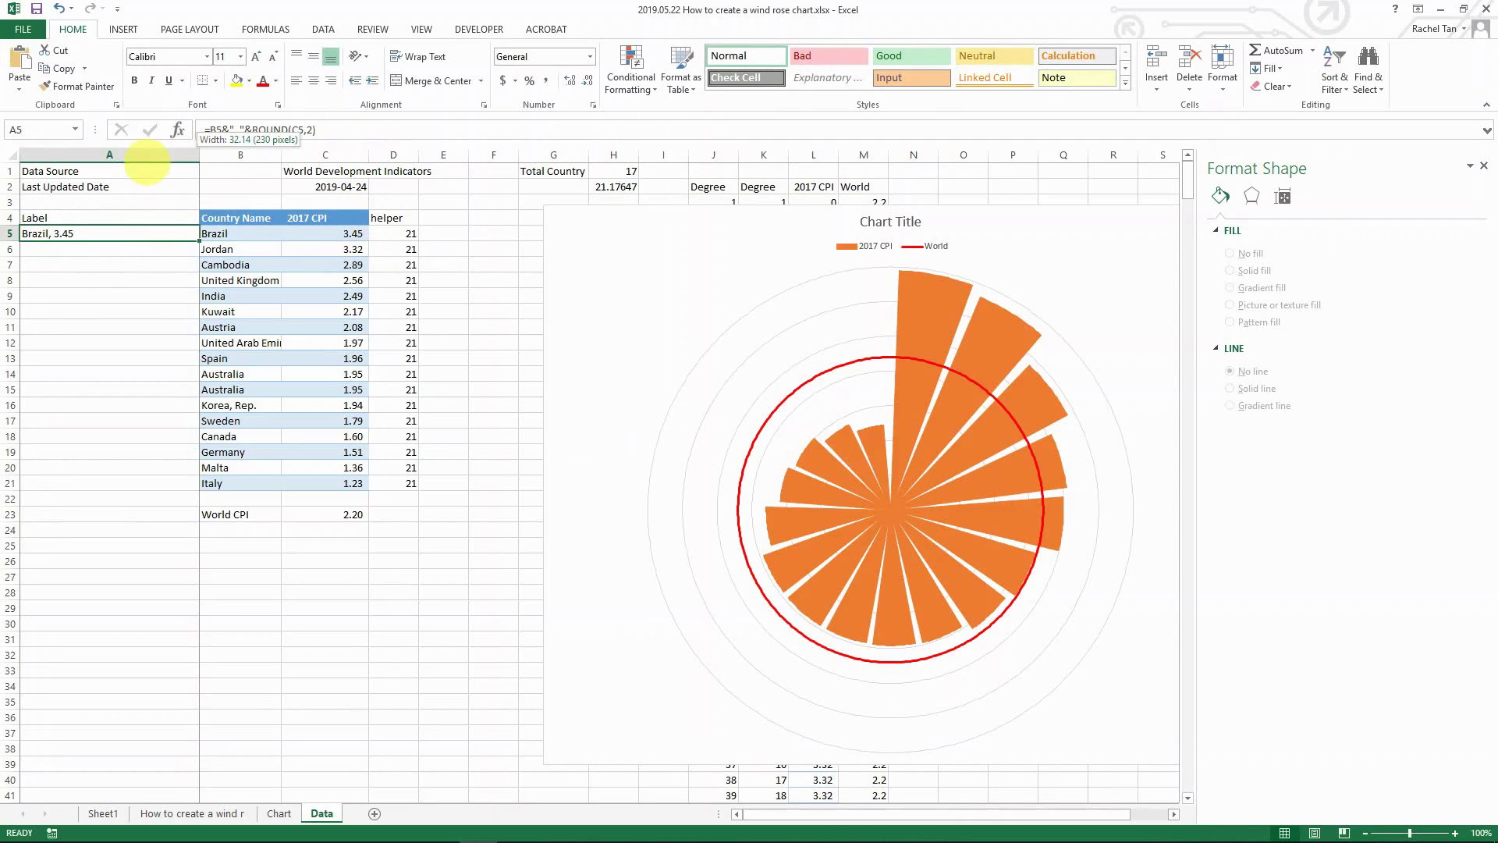
Step: Fill the rounded label formula down to A21 and resize column A
{"action": "left_click_drag", "start_coordinate": [199, 154], "coordinate": [105, 155]}
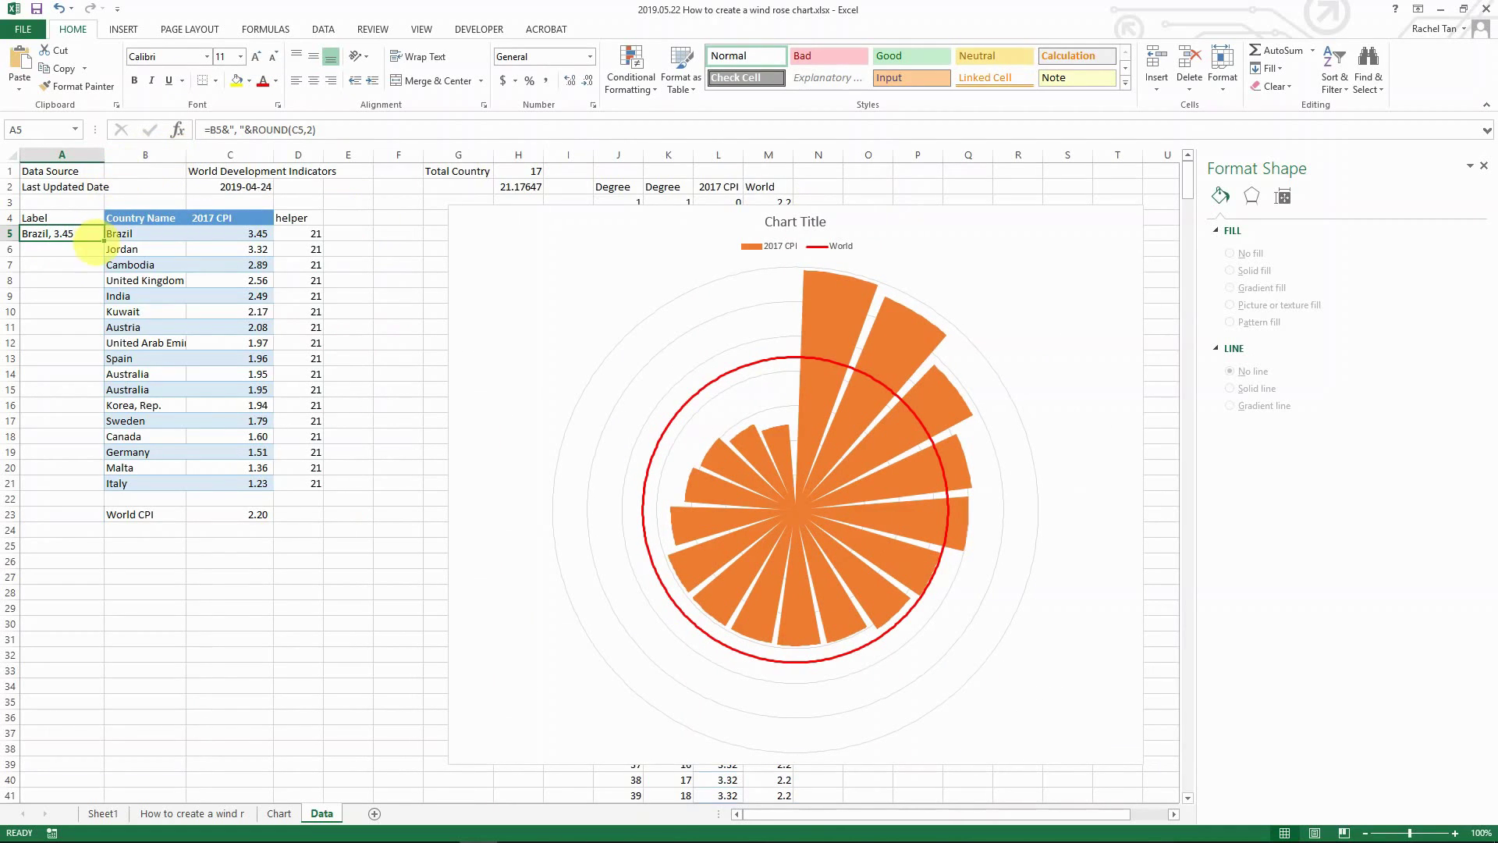
{"action": "left_click_drag", "start_coordinate": [104, 241], "coordinate": [104, 491]}
{"action": "left_click_drag", "start_coordinate": [104, 154], "coordinate": [120, 155]}
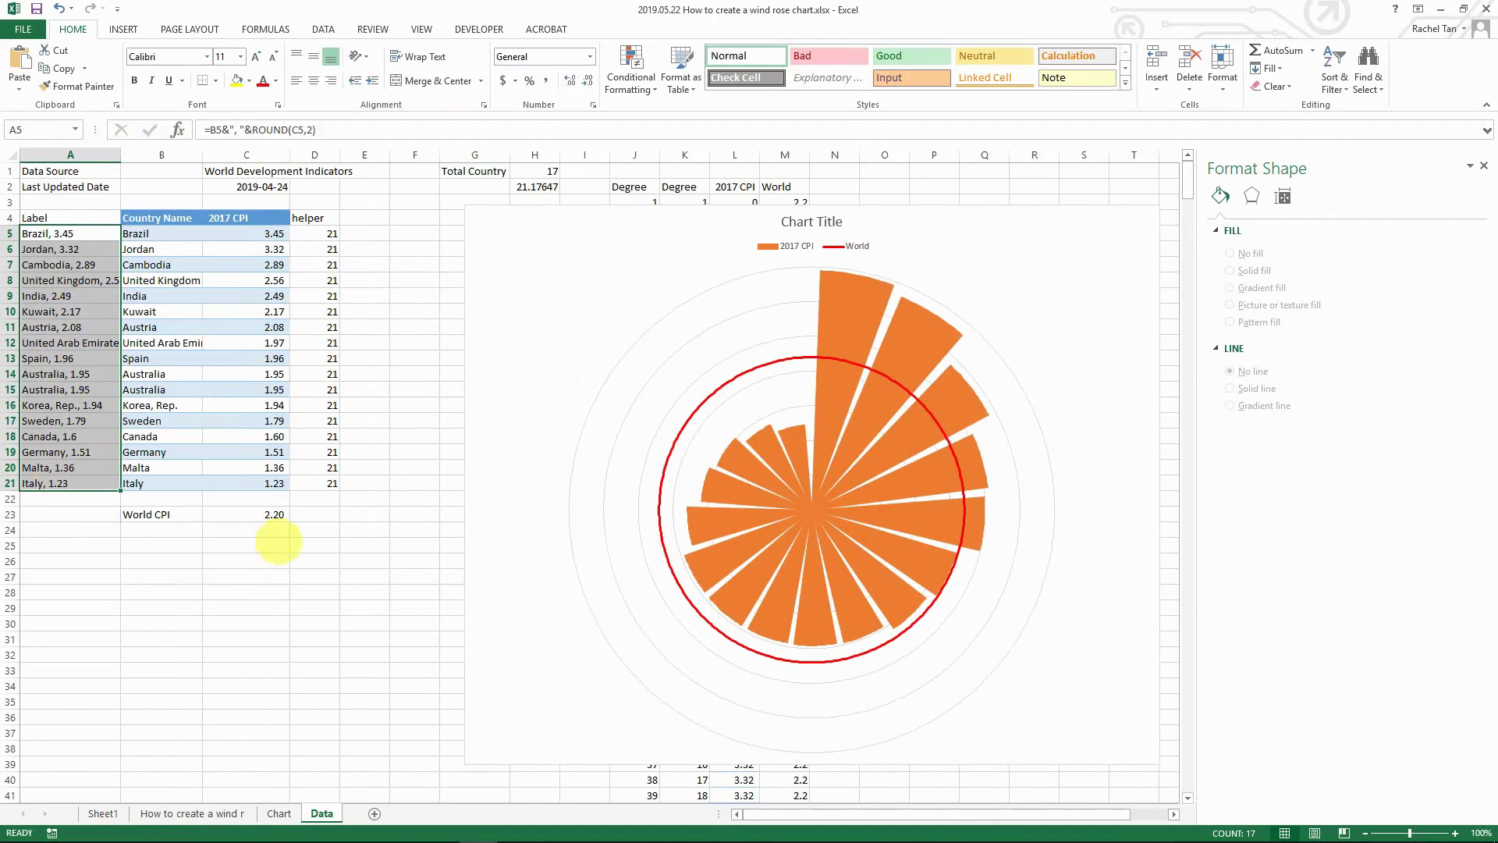
{"action": "left_click", "coordinate": [306, 484]}
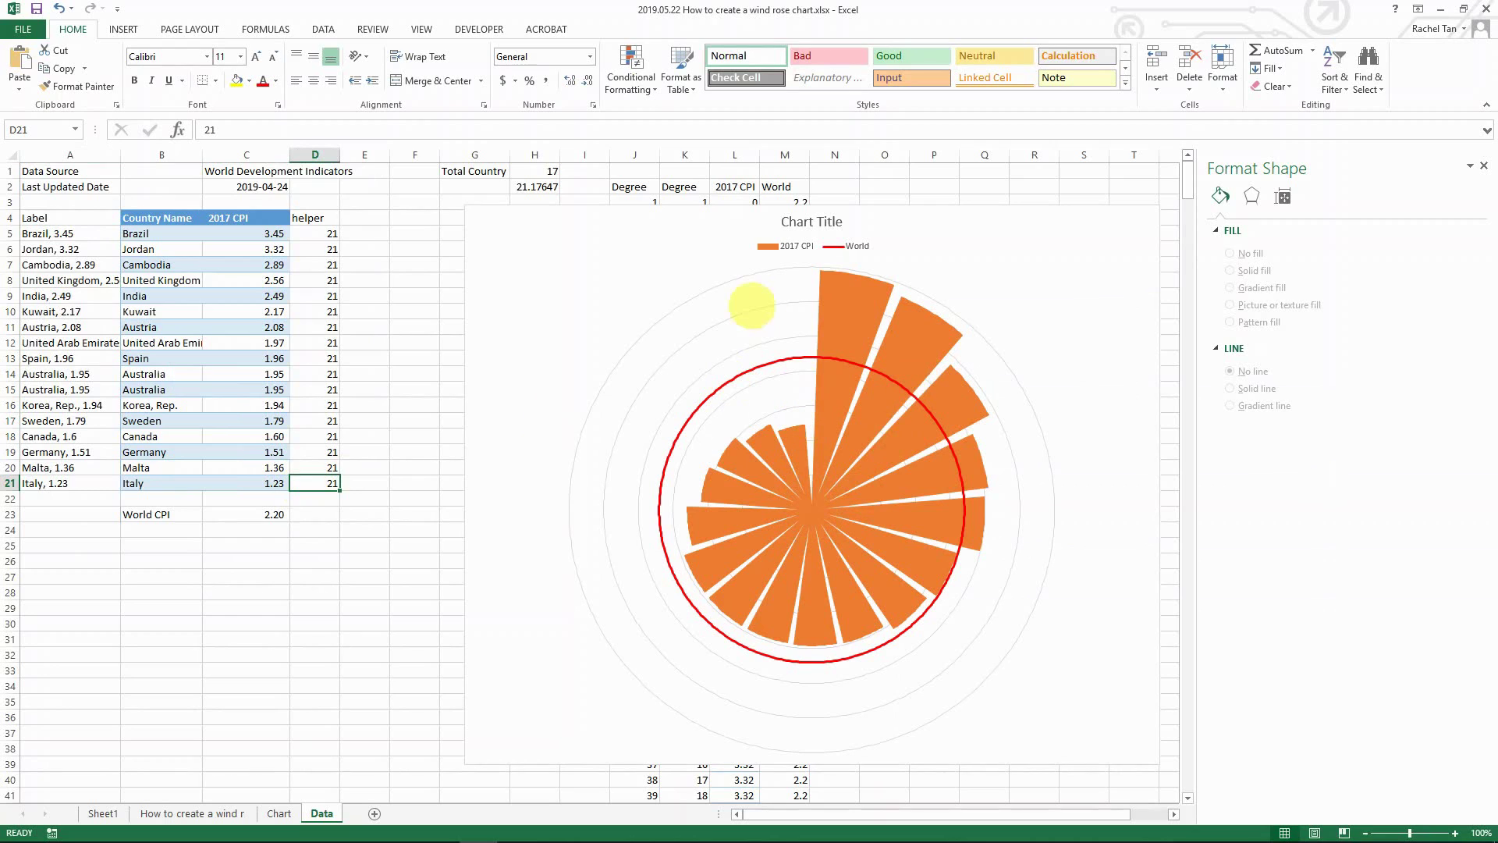
{"action": "left_click", "coordinate": [767, 337]}
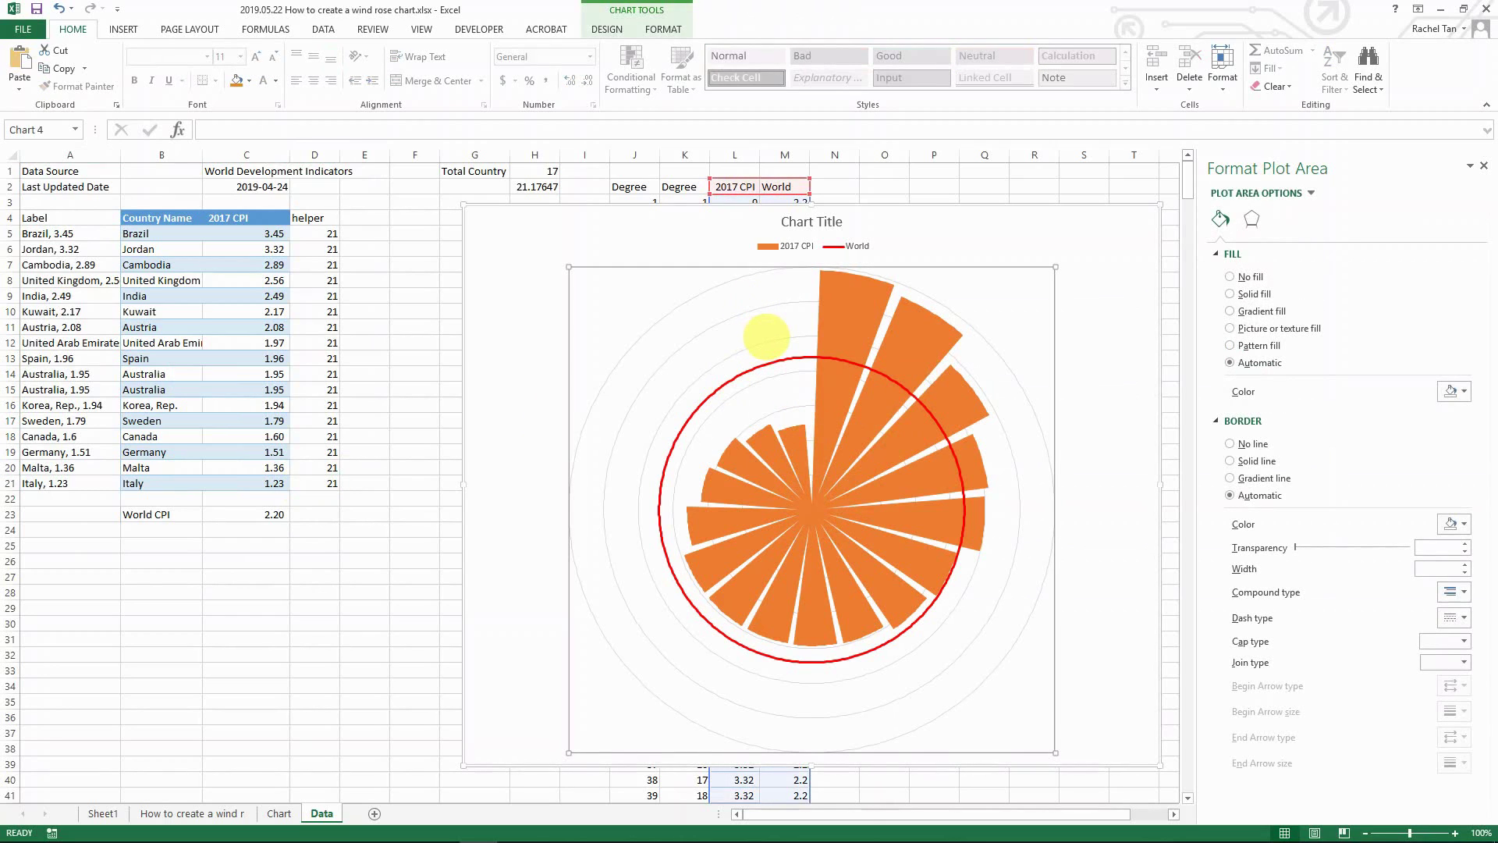
Step: Use Select Data to add a series named Label with values D5:D21
{"action": "right_click", "coordinate": [767, 337]}
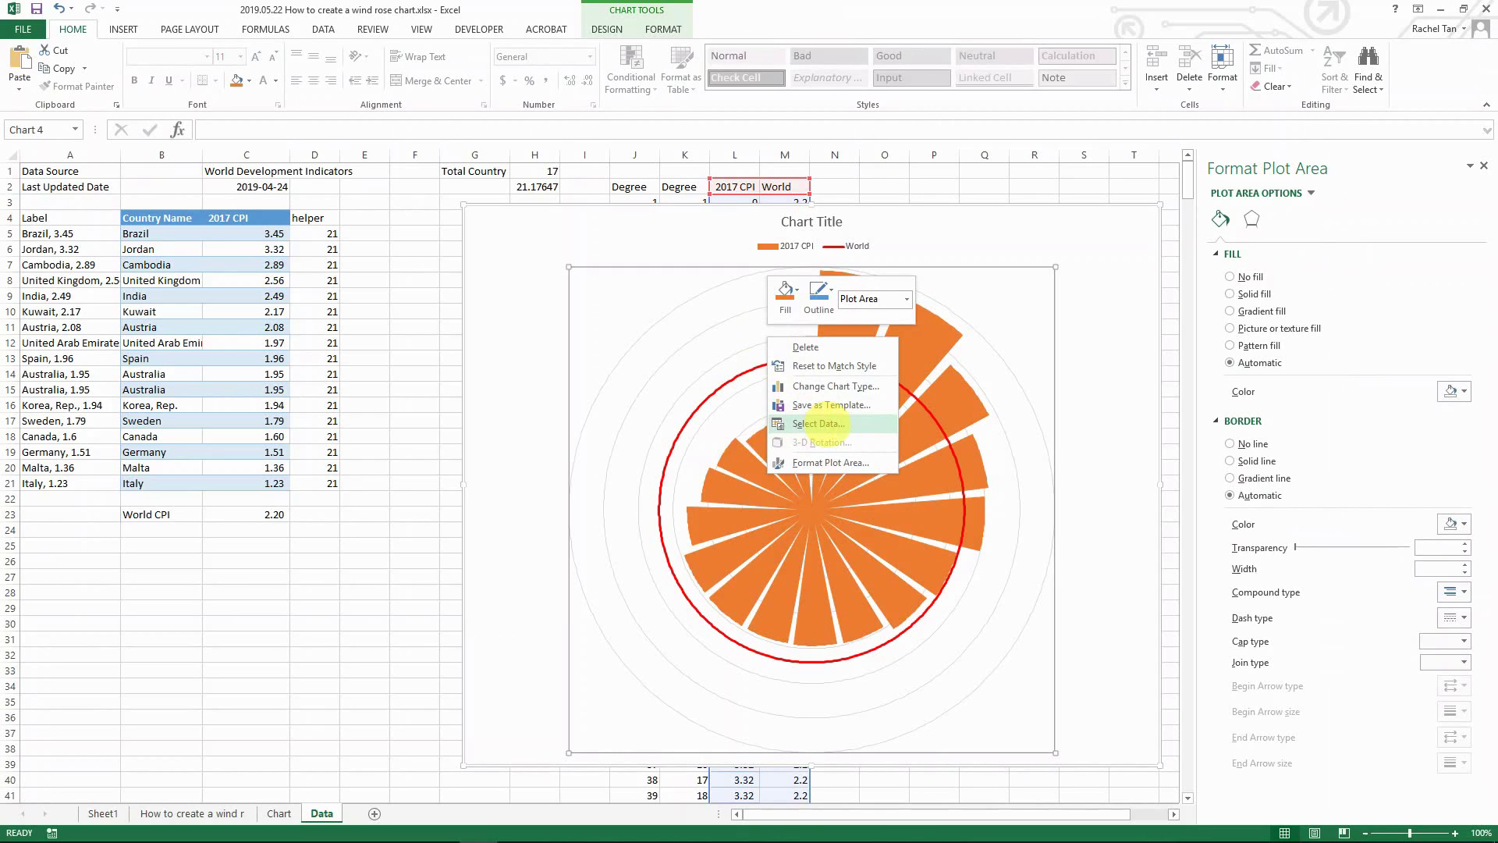
{"action": "left_click", "coordinate": [812, 424]}
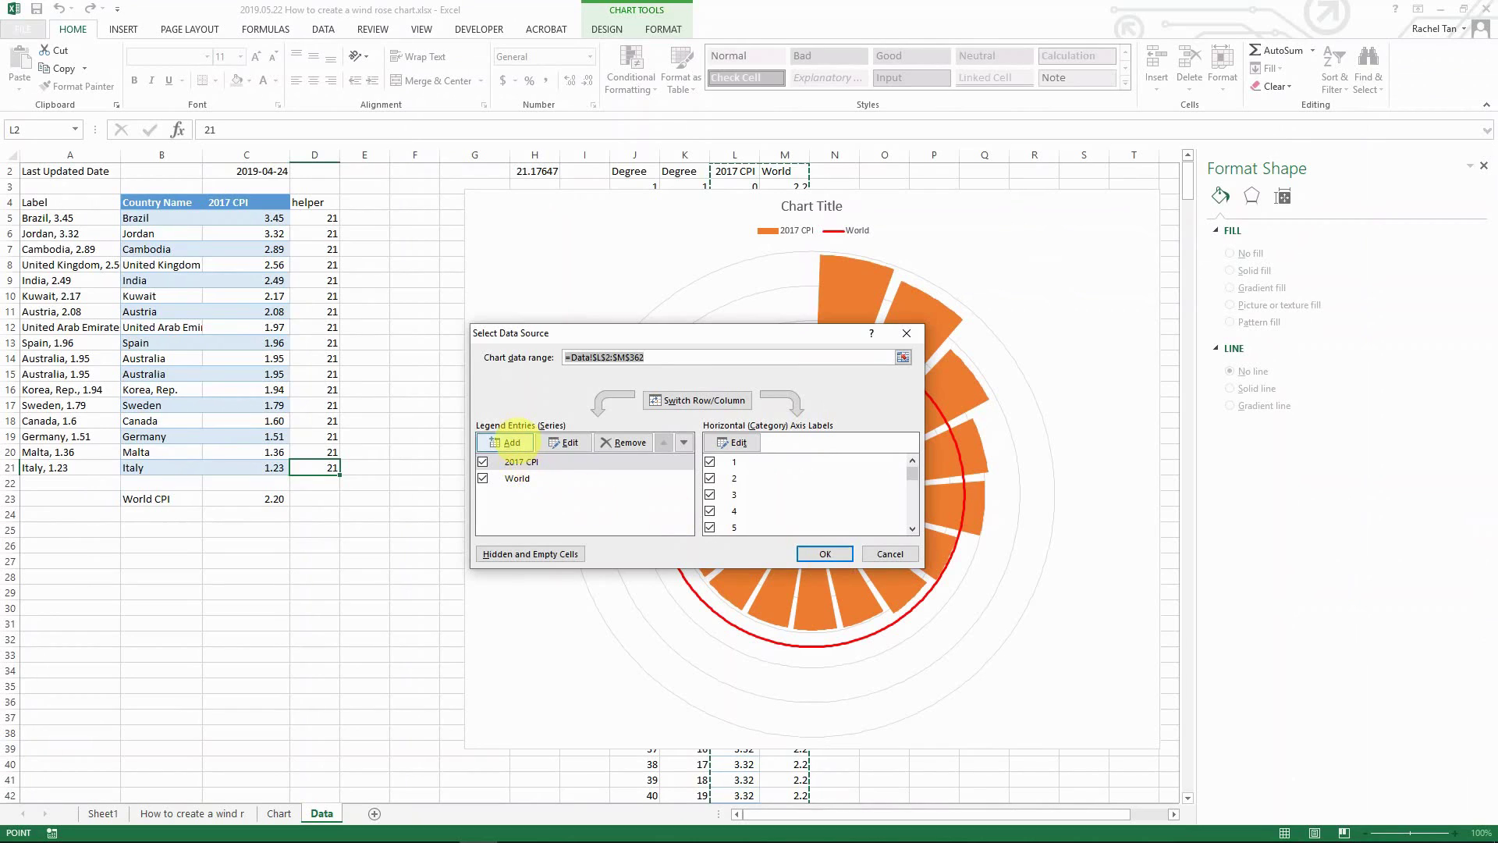
{"action": "left_click", "coordinate": [507, 442]}
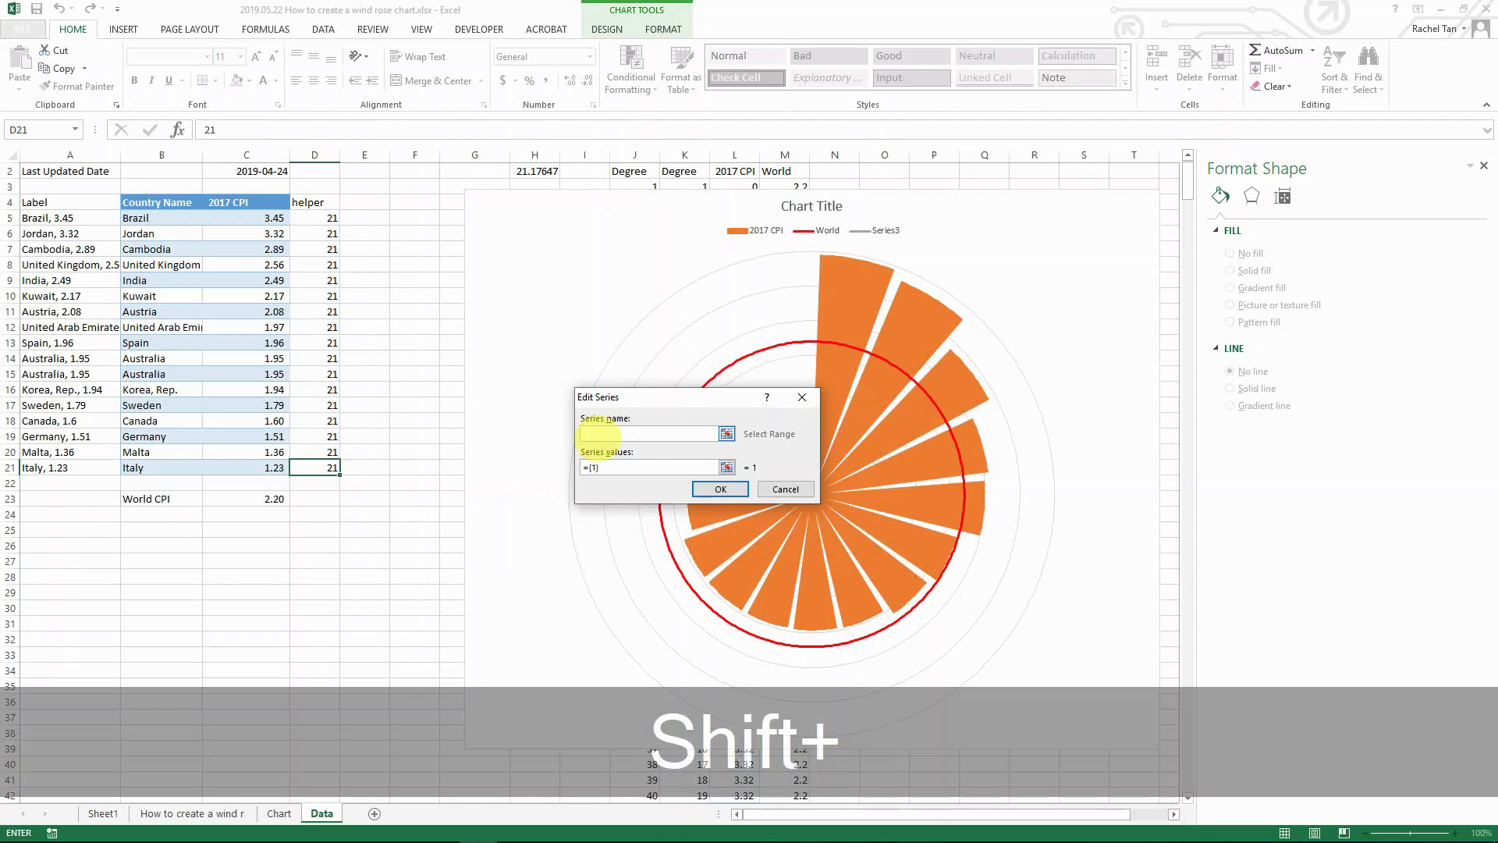
{"action": "type", "text": "Label"}
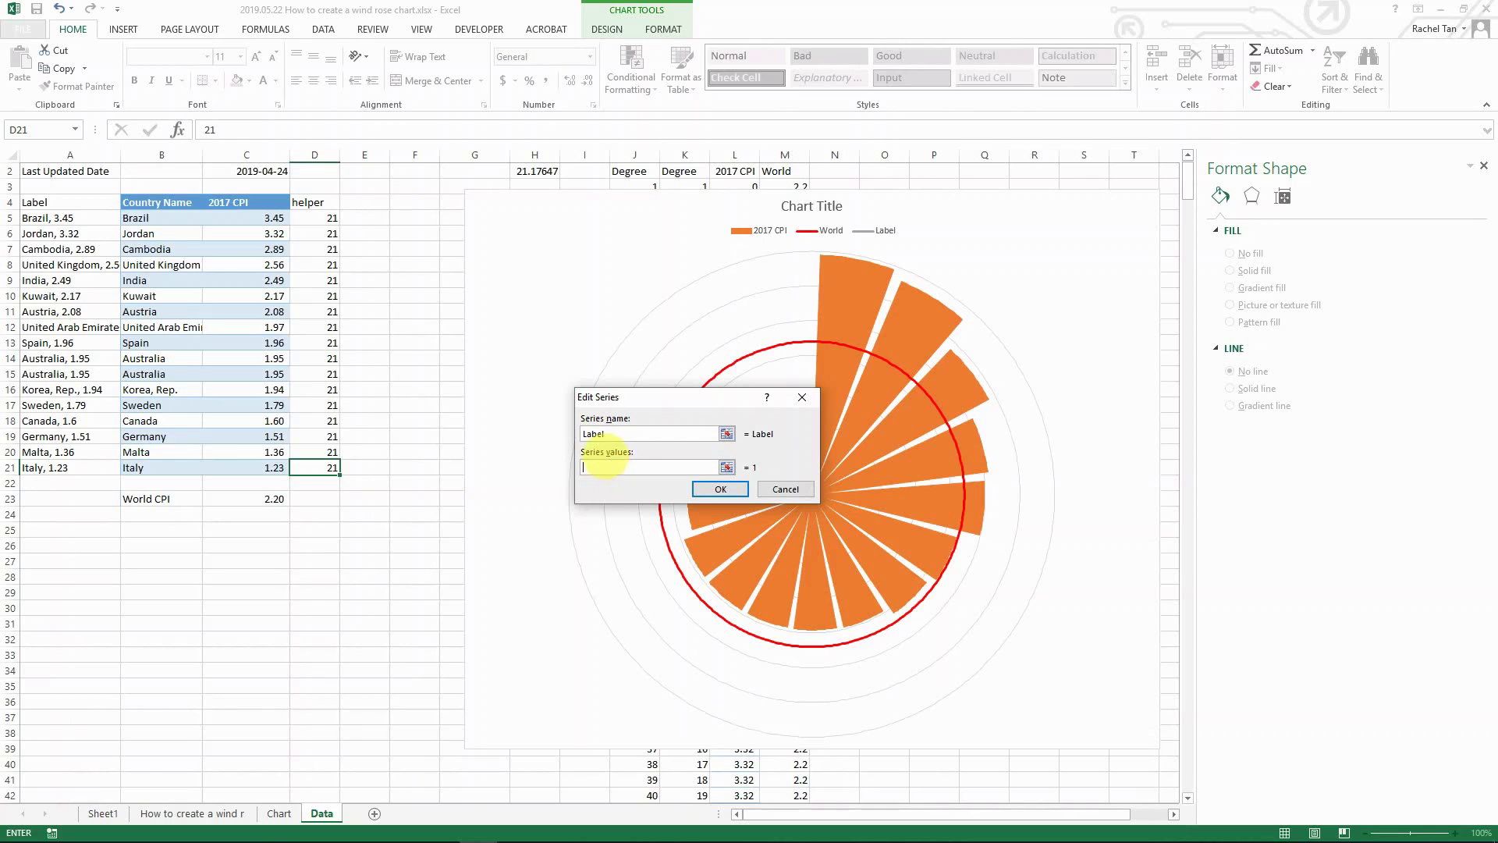
{"action": "left_click_drag", "start_coordinate": [320, 217], "coordinate": [344, 468]}
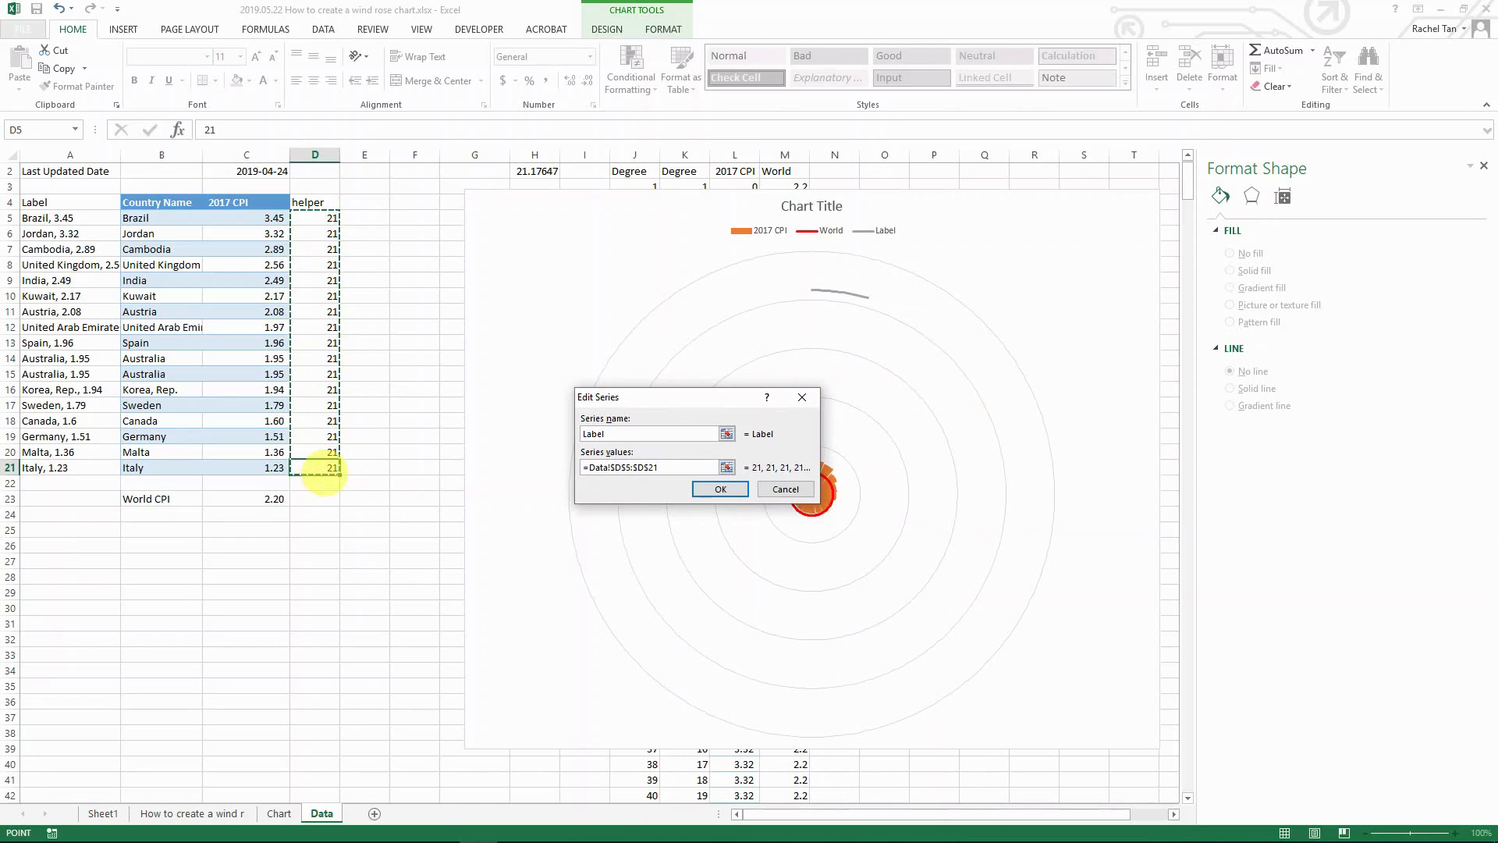
{"action": "left_click", "coordinate": [715, 489]}
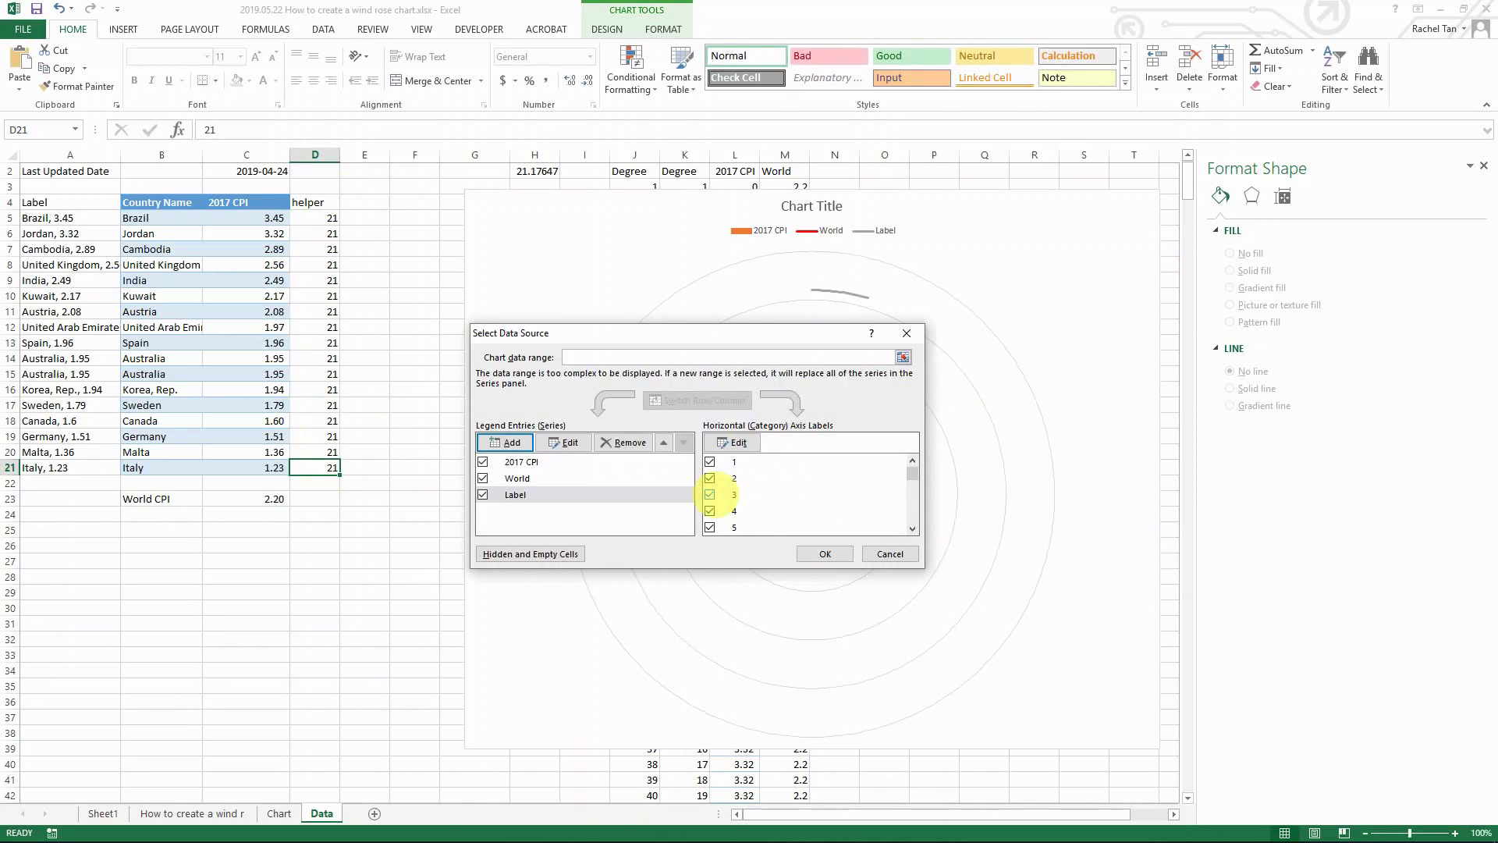
Step: Change the Label series to a Doughnut chart type in the combo chart
{"action": "left_click", "coordinate": [825, 553]}
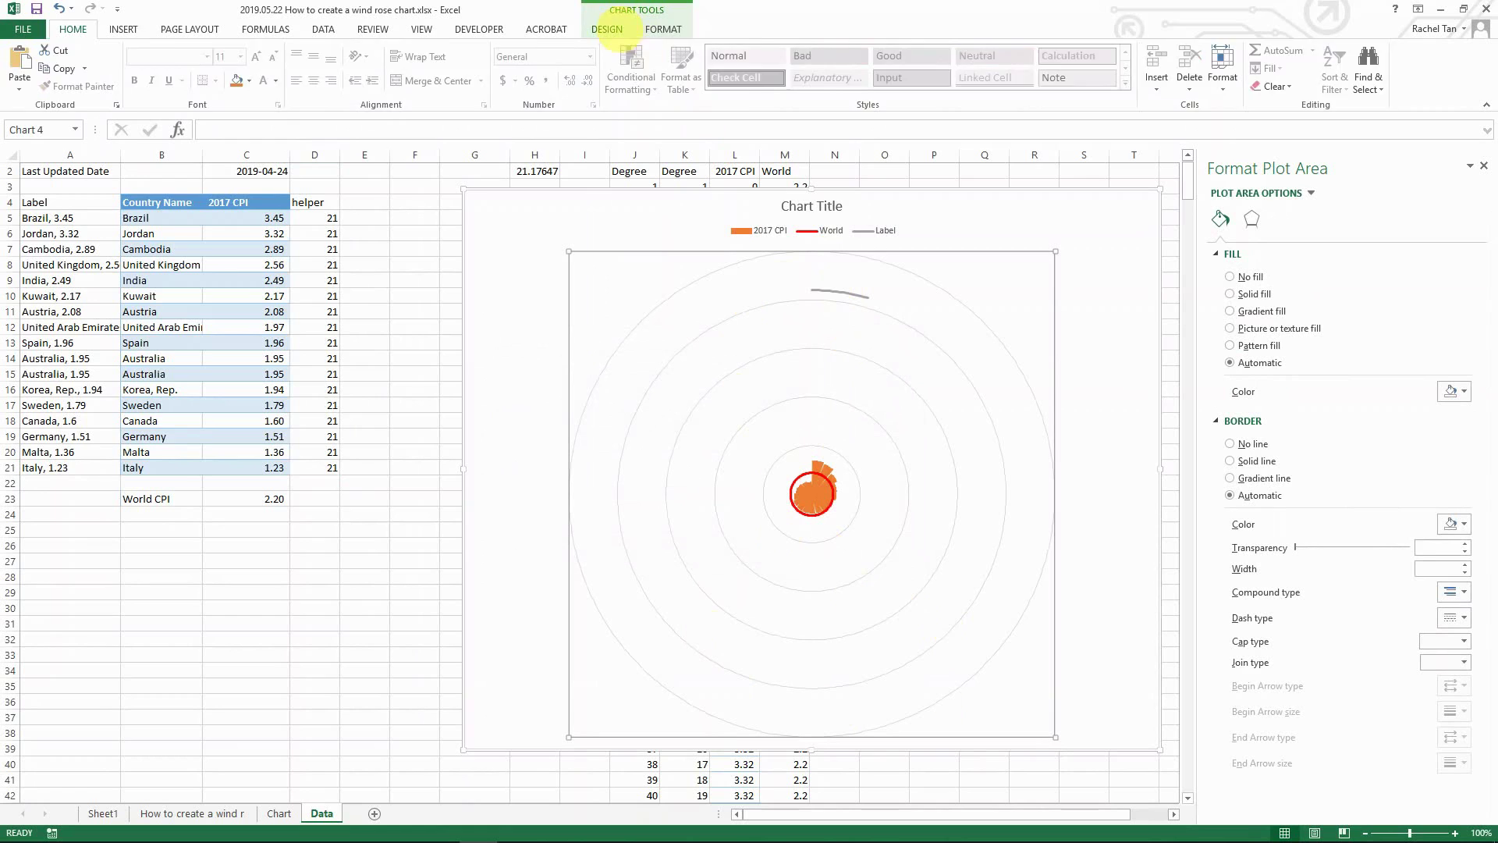
{"action": "left_click", "coordinate": [608, 29]}
{"action": "left_click", "coordinate": [823, 72]}
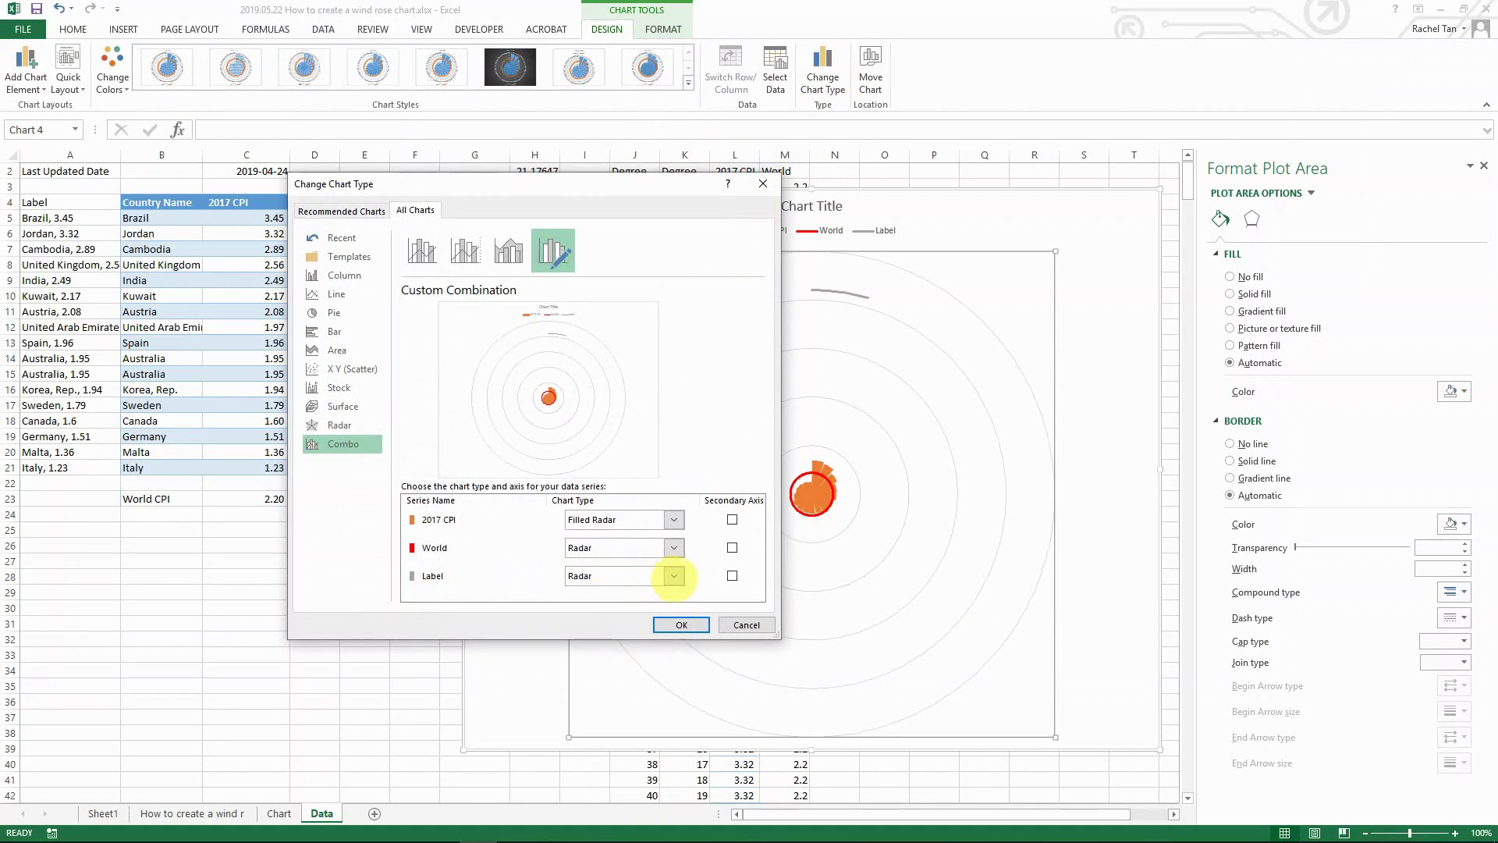
{"action": "left_click", "coordinate": [673, 576]}
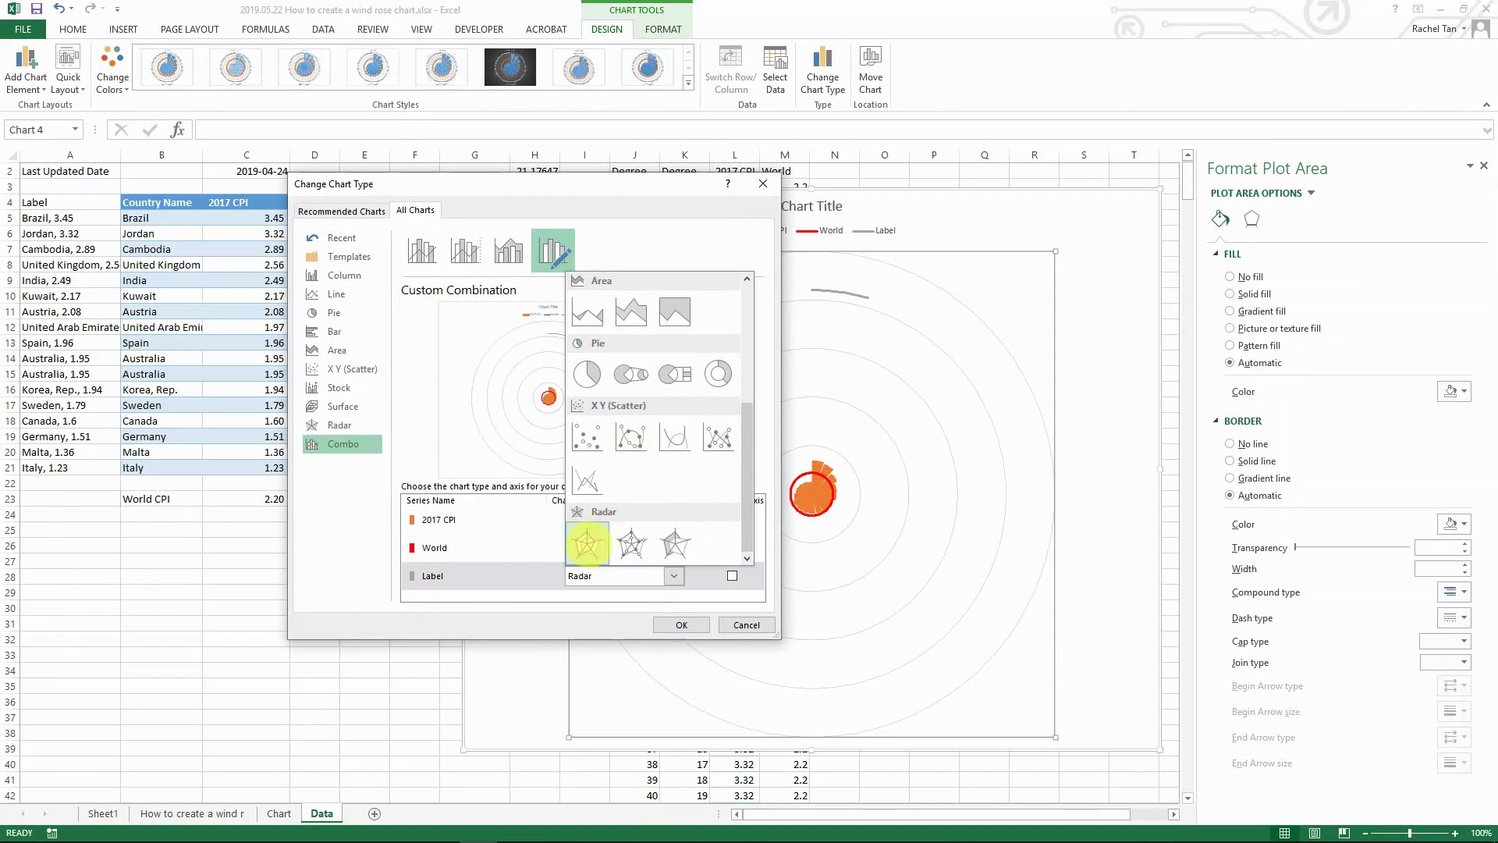
{"action": "left_click", "coordinate": [718, 374]}
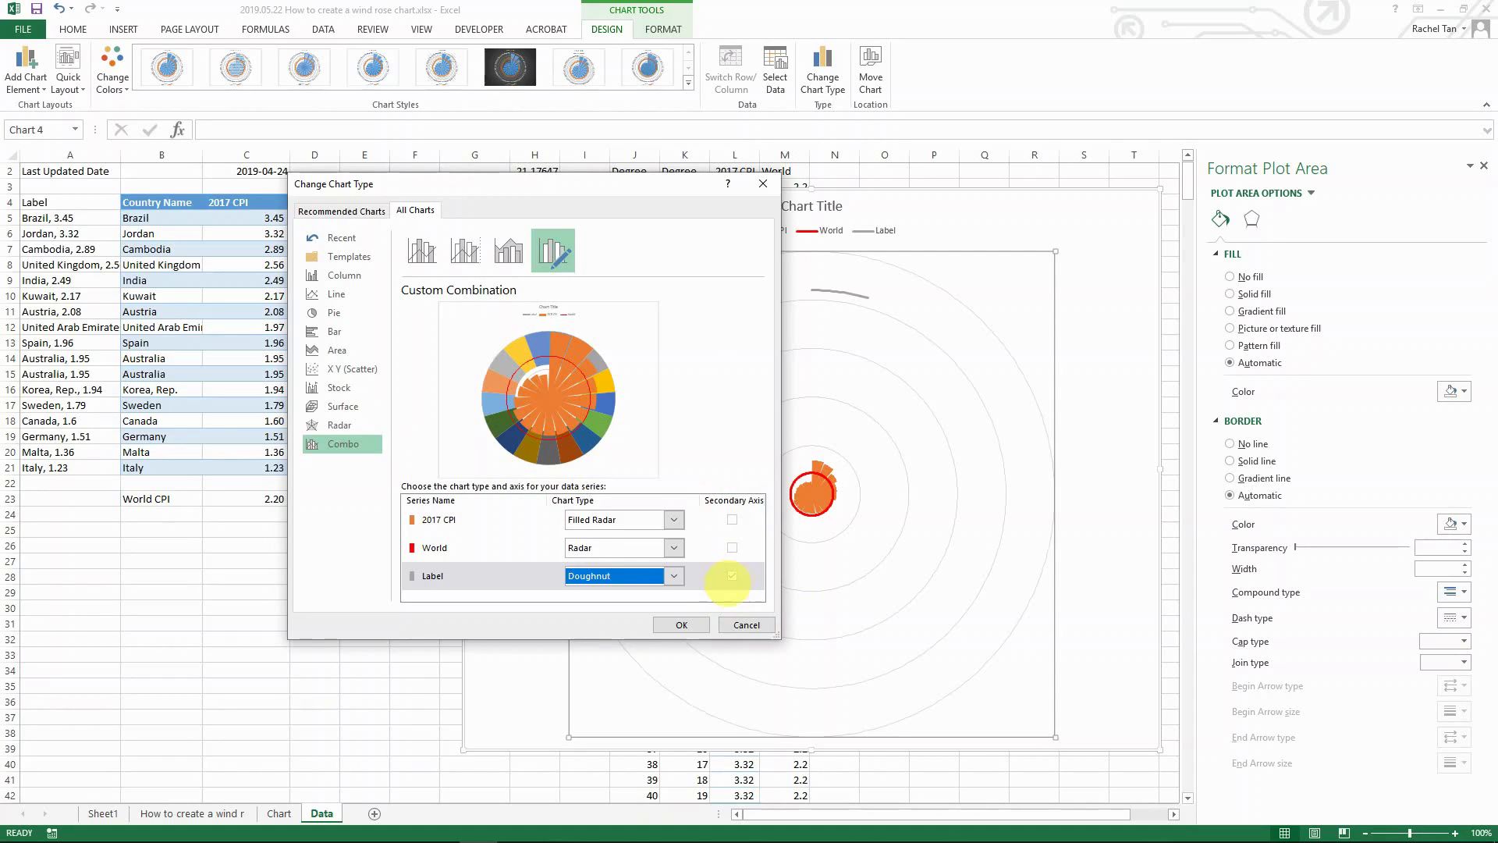
{"action": "left_click", "coordinate": [681, 625]}
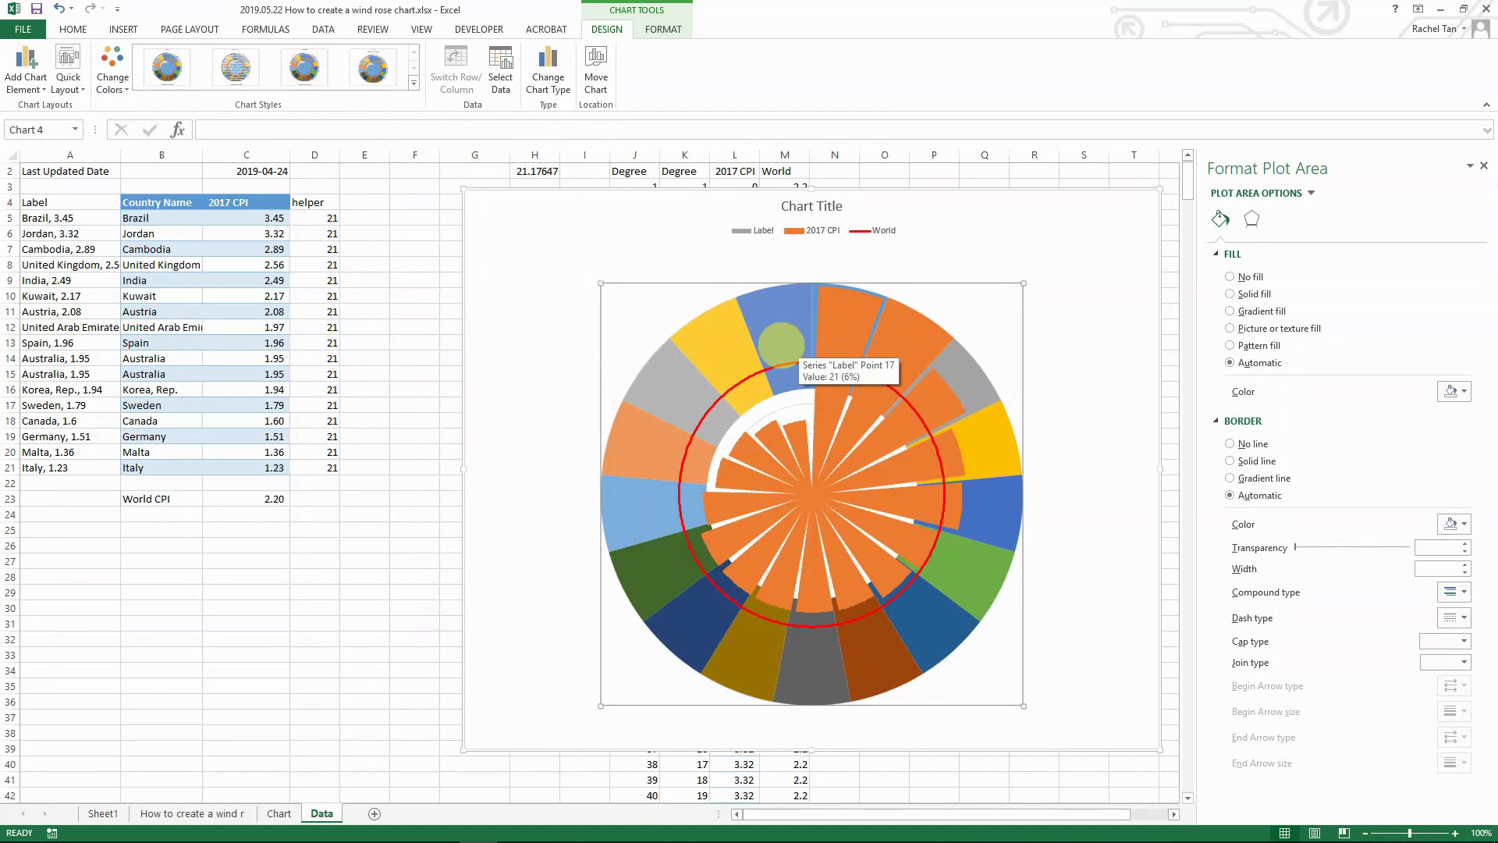
Step: Select the outer Label ring and open its Format Data Series options
{"action": "left_click", "coordinate": [798, 342]}
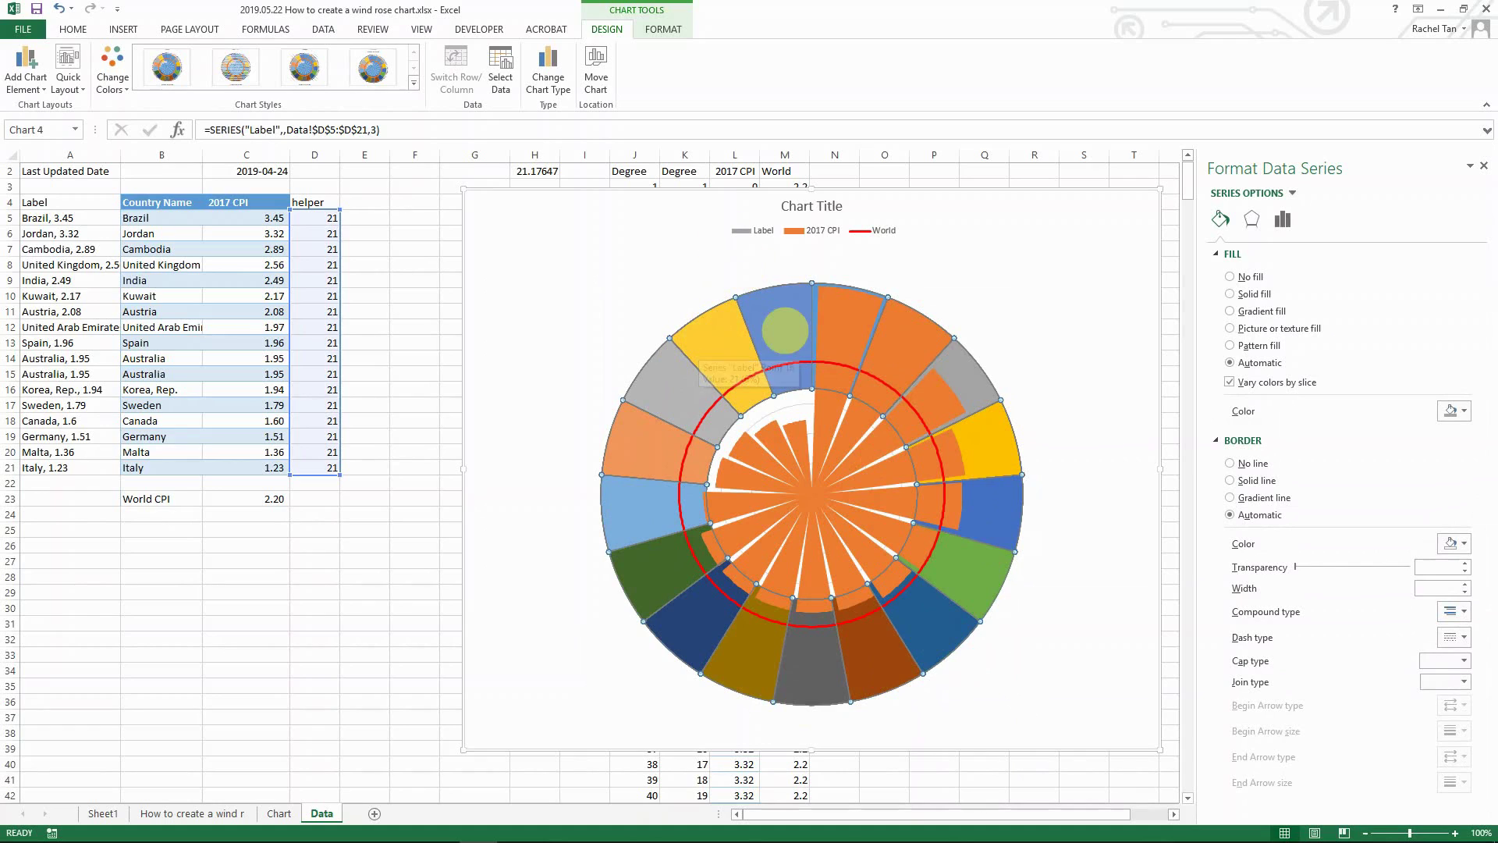
{"action": "left_click", "coordinate": [663, 29]}
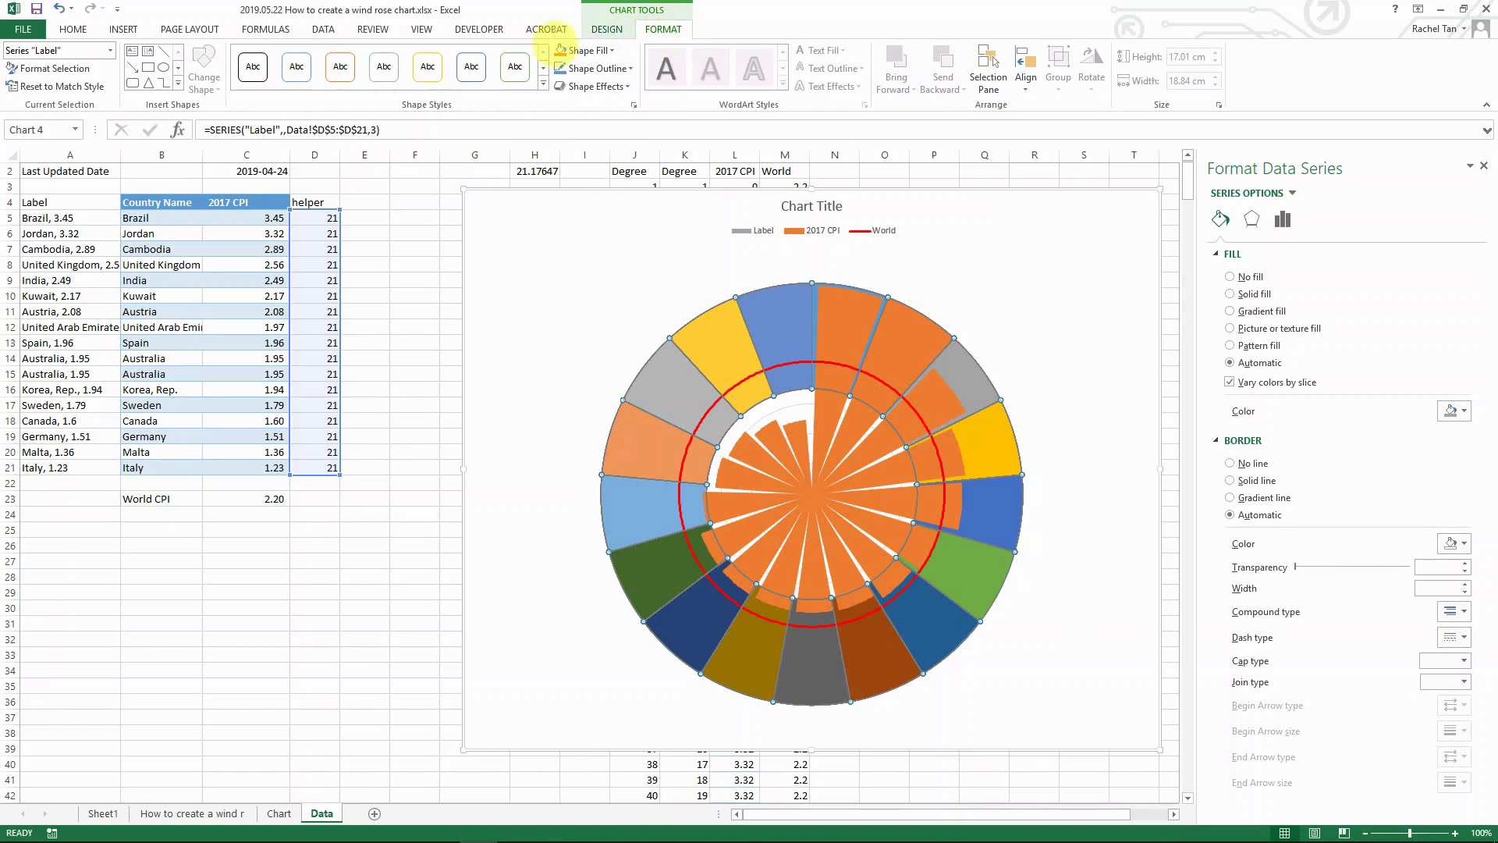
{"action": "left_click", "coordinate": [54, 68]}
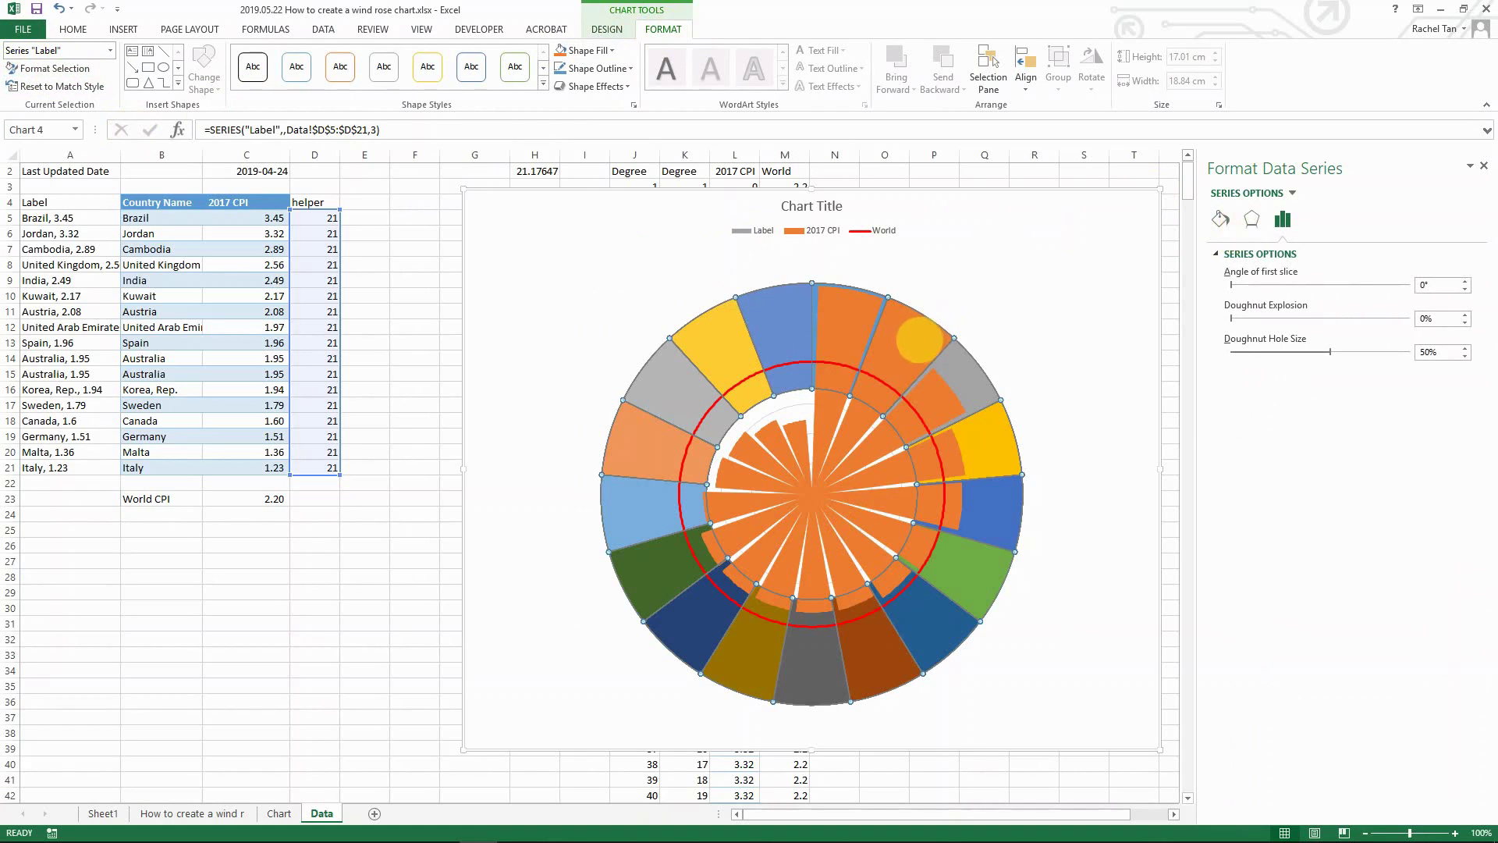
{"action": "right_click", "coordinate": [929, 337]}
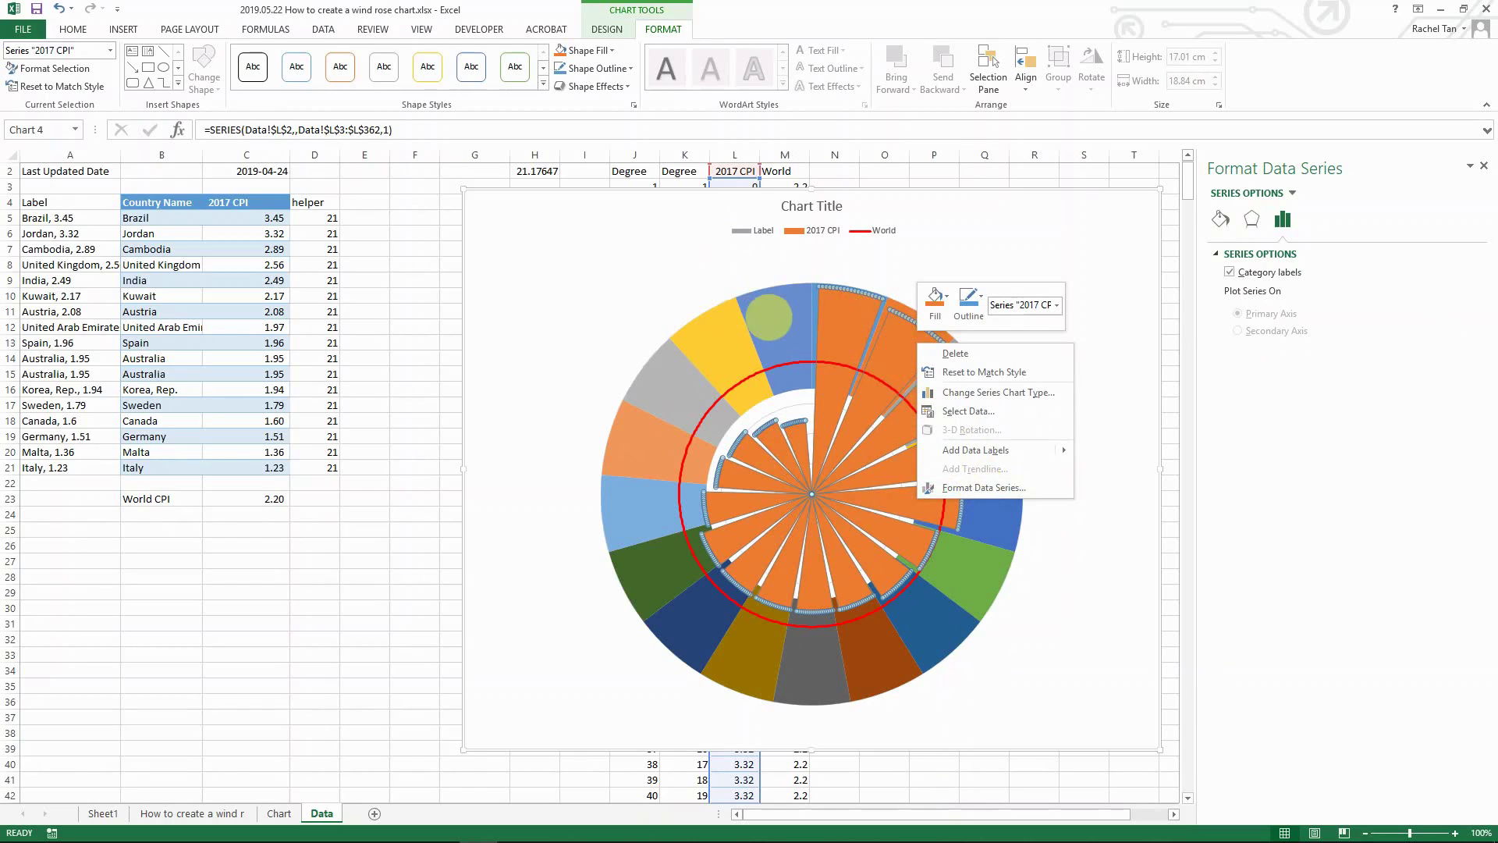
{"action": "left_click", "coordinate": [776, 311]}
{"action": "left_click", "coordinate": [786, 314]}
{"action": "right_click", "coordinate": [785, 314]}
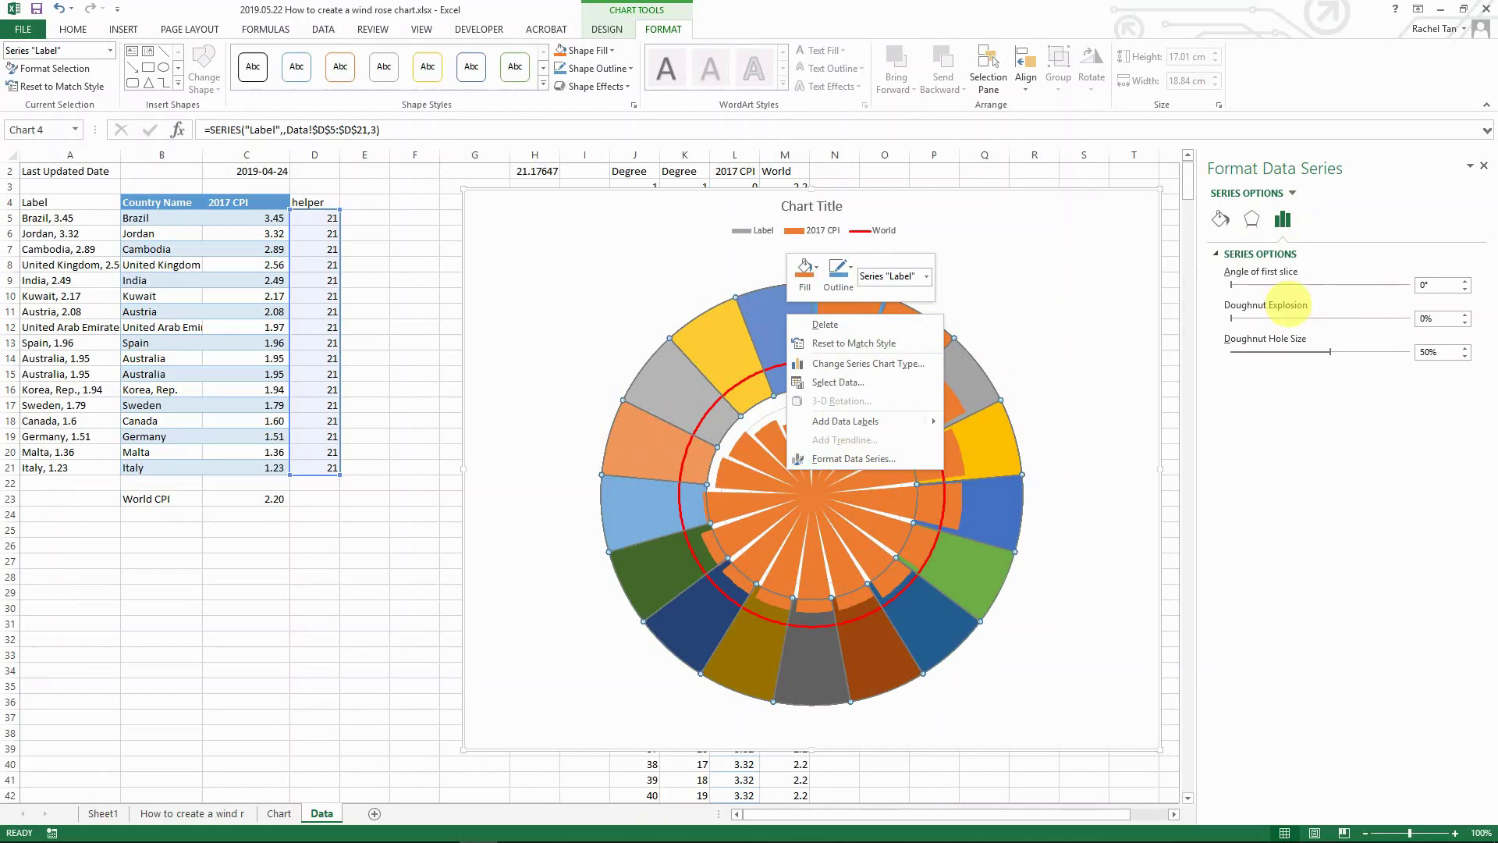
{"action": "left_click", "coordinate": [1331, 254]}
{"action": "left_click", "coordinate": [1241, 256]}
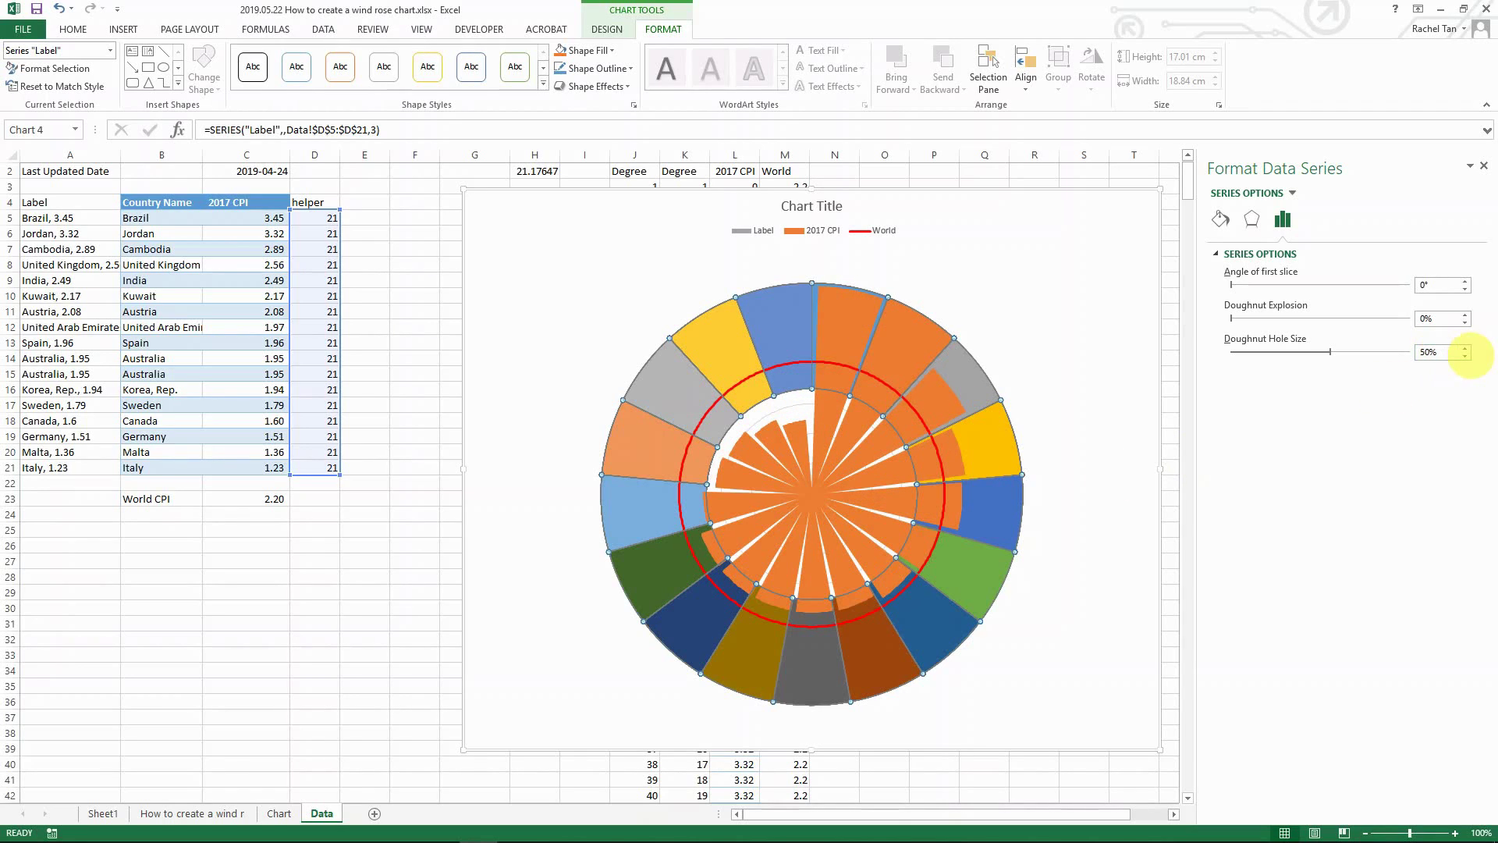
Step: Set the Label ring's Doughnut Hole Size to 75%
{"action": "left_click", "coordinate": [1466, 348]}
{"action": "left_click", "coordinate": [1466, 348]}
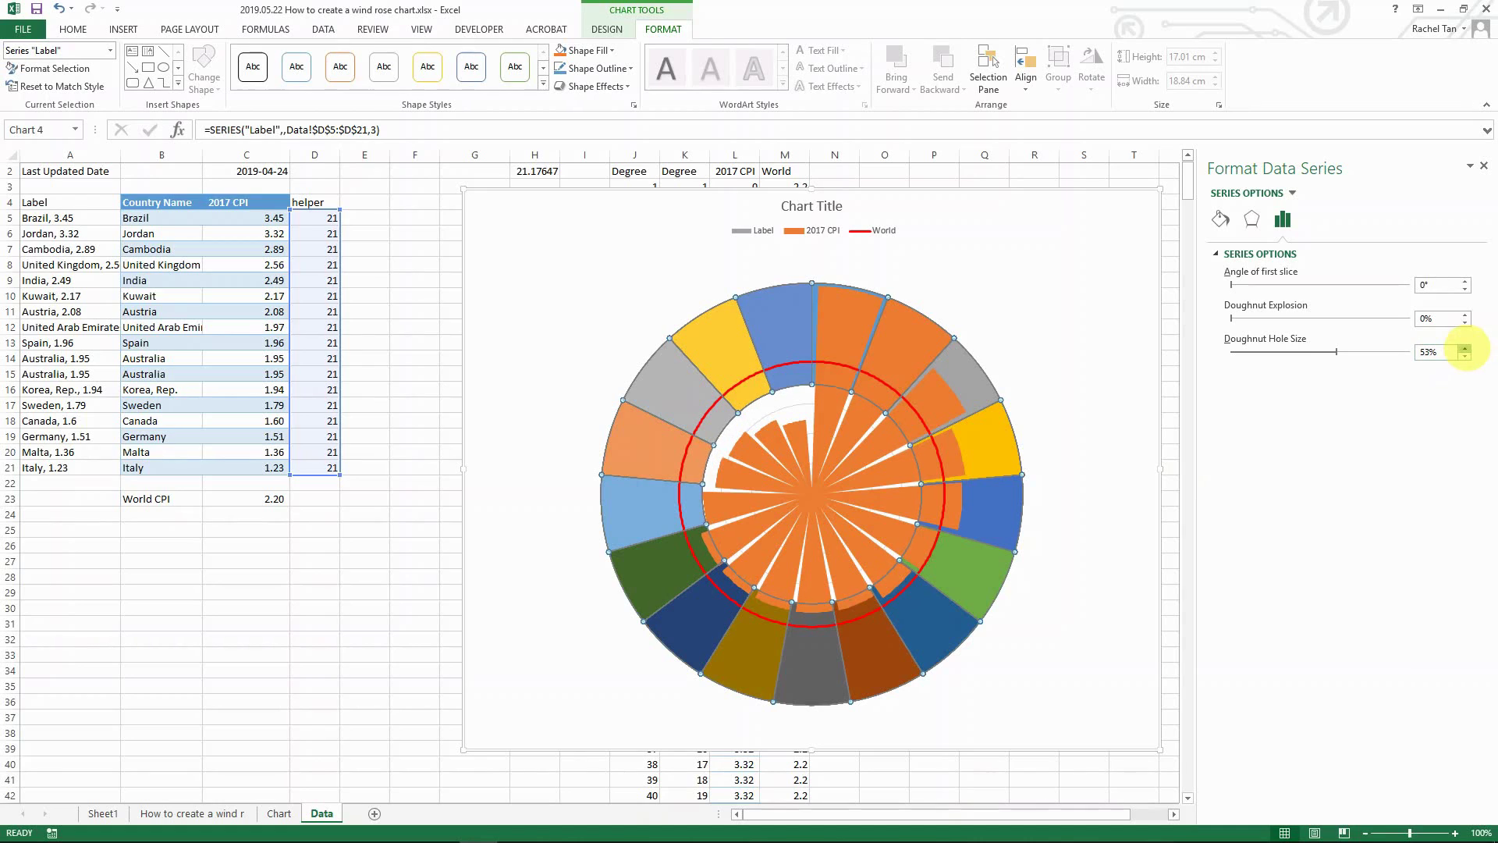
{"action": "left_click", "coordinate": [1465, 348]}
{"action": "left_click", "coordinate": [1465, 349]}
{"action": "left_click_drag", "start_coordinate": [1436, 351], "coordinate": [1411, 351]}
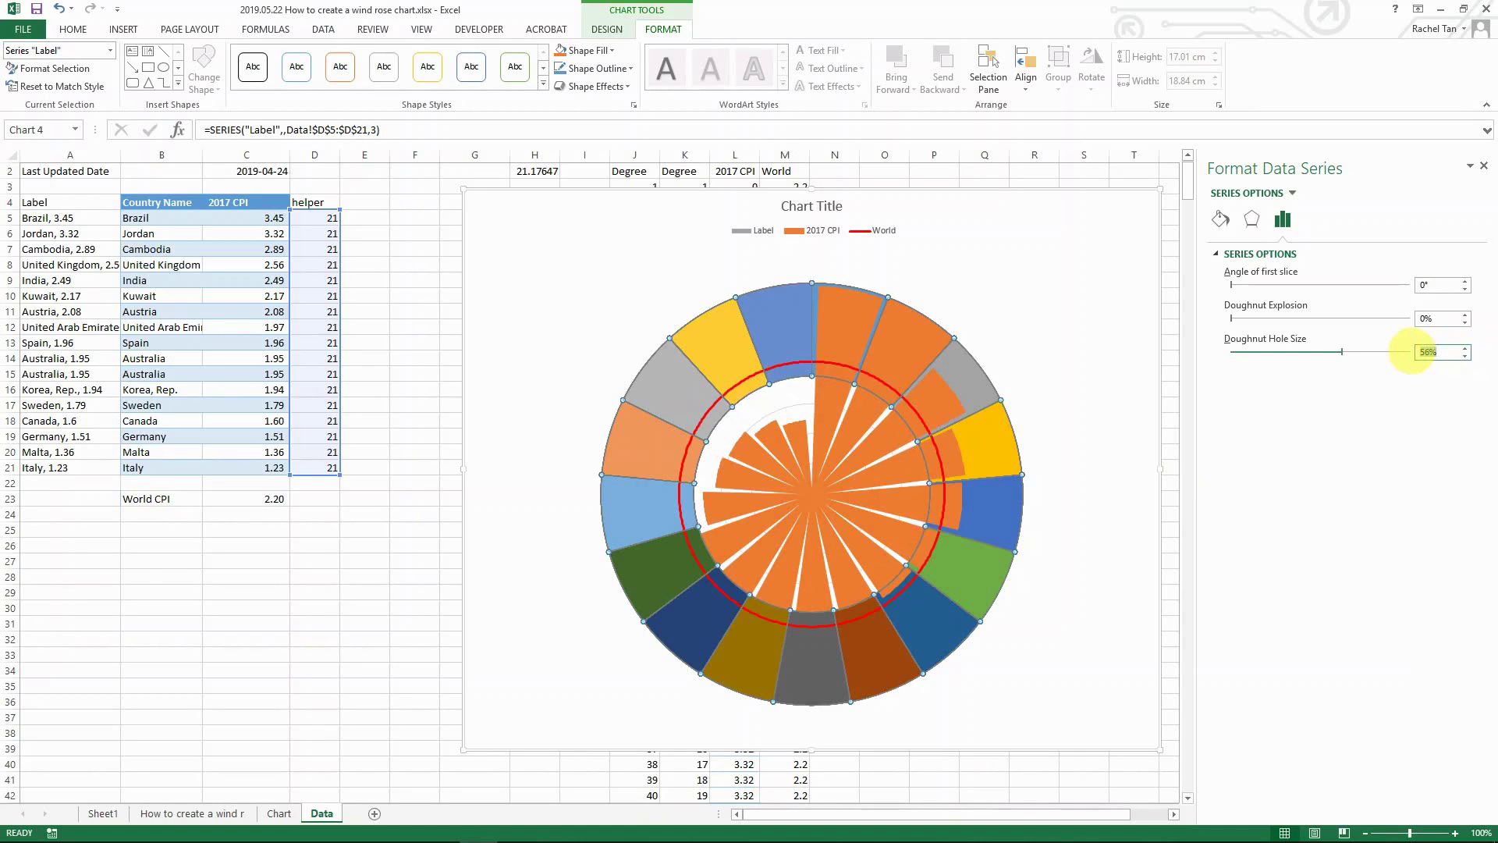
{"action": "type", "text": "75%"}
{"action": "key", "text": "Return"}
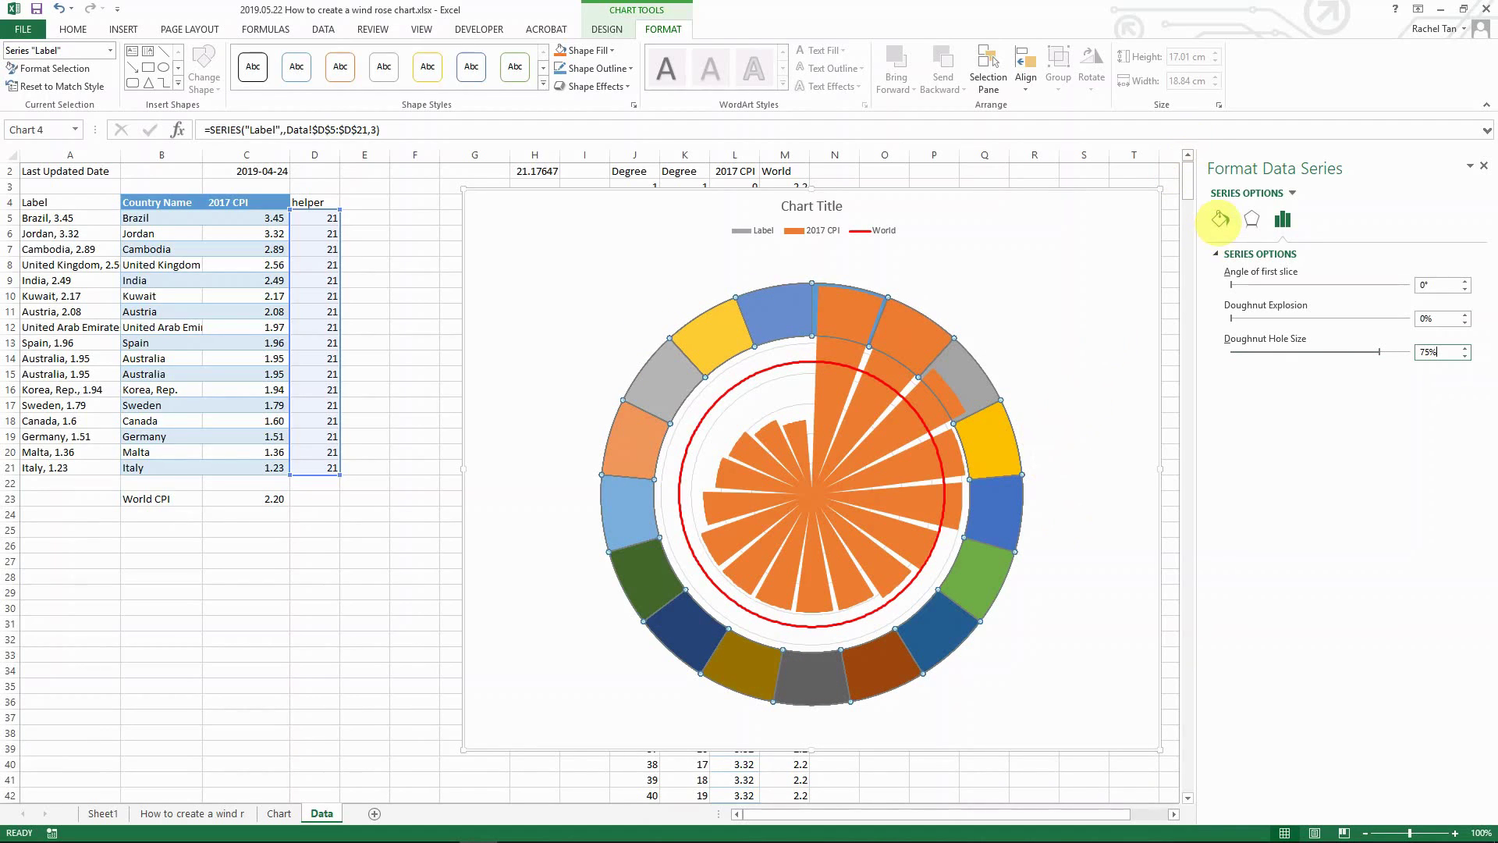
Step: Give the Label ring a solid fill of White, Background 1, Darker 5%
{"action": "left_click", "coordinate": [1221, 219]}
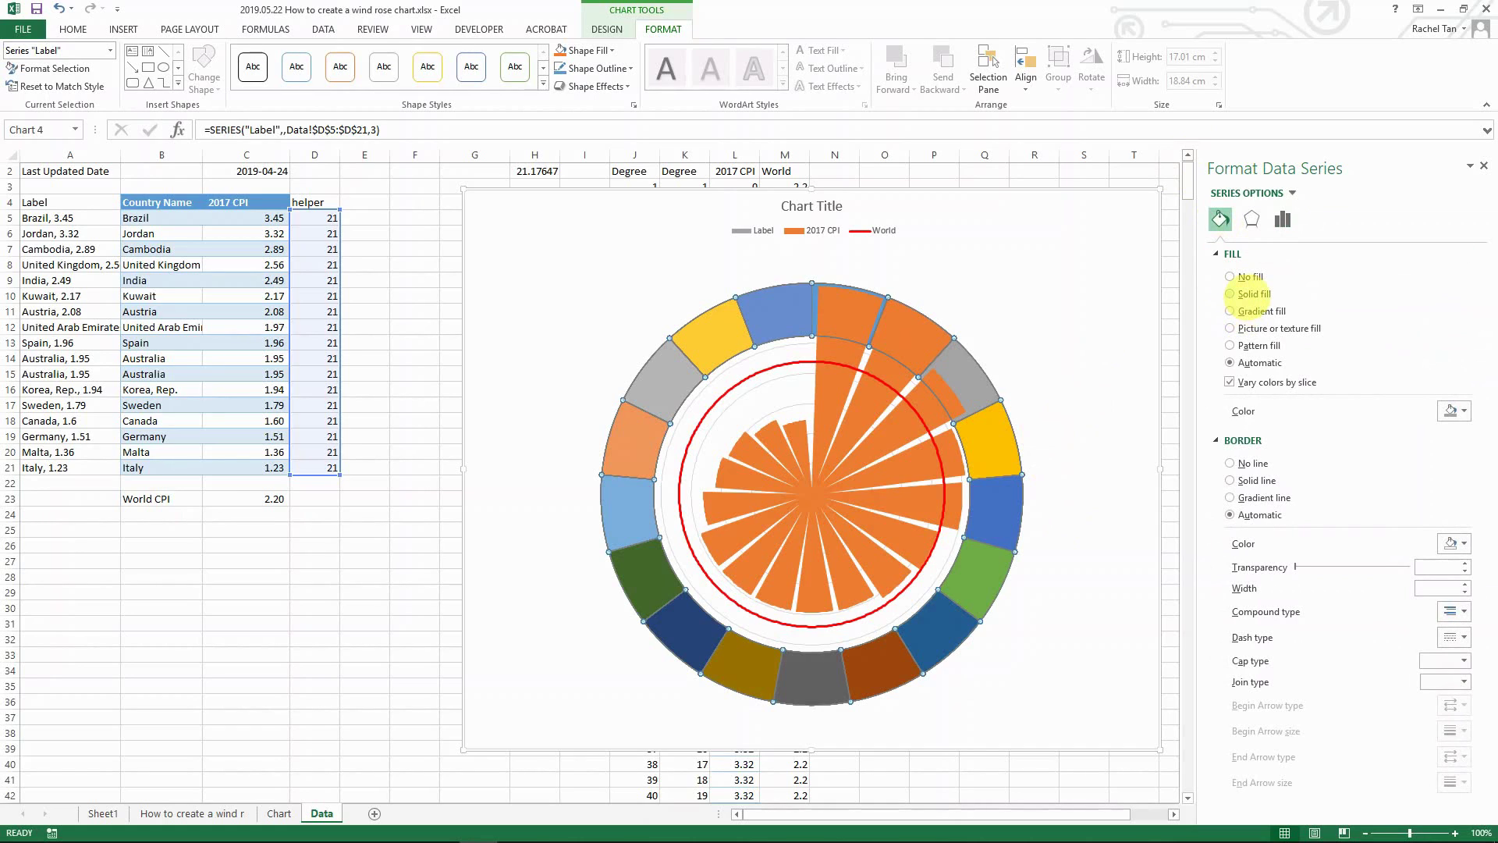
{"action": "left_click", "coordinate": [1231, 293]}
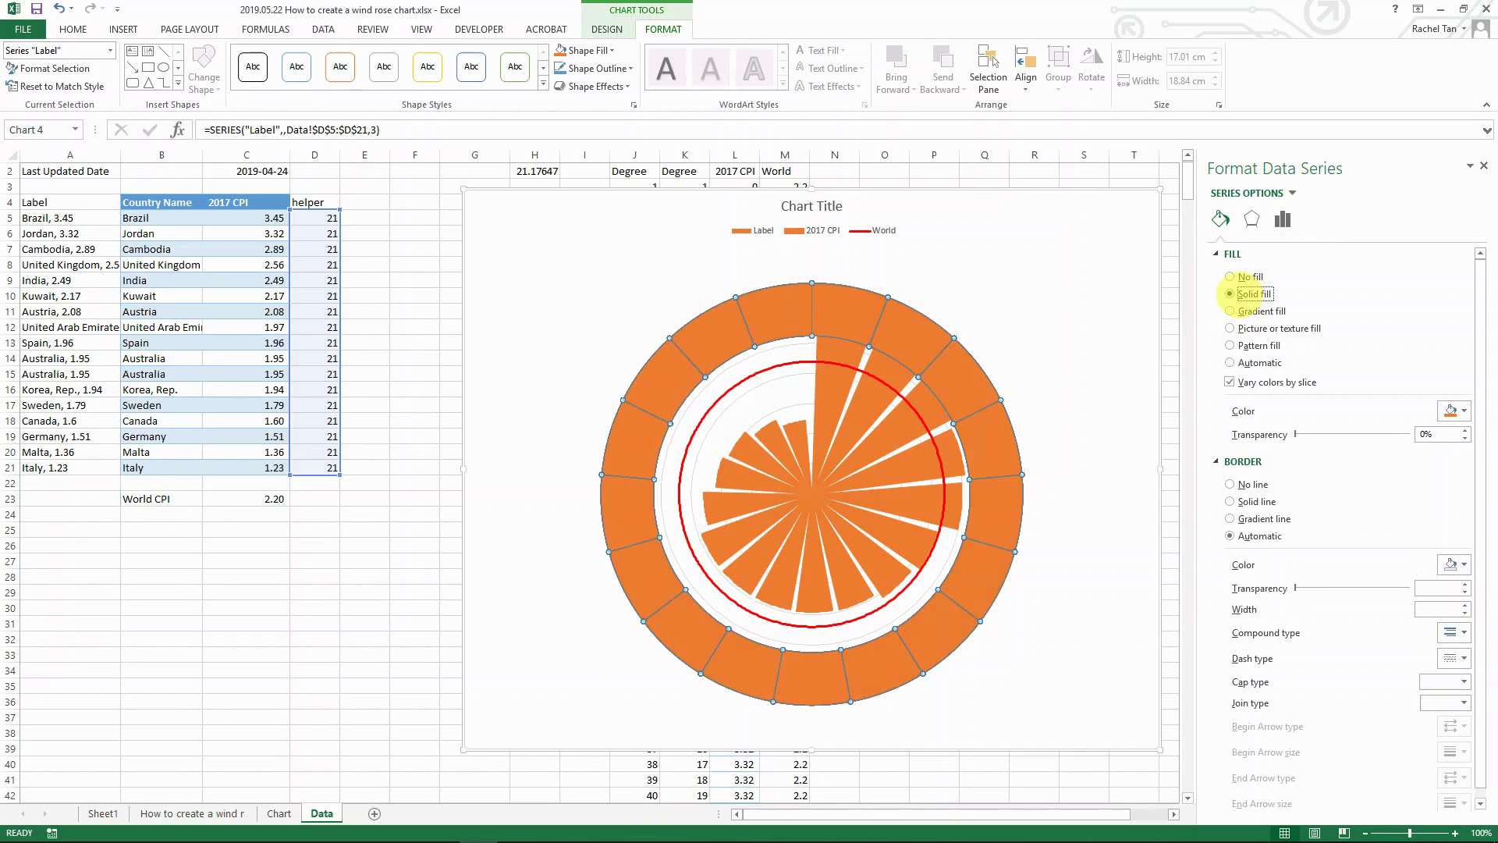
{"action": "left_click", "coordinate": [1452, 410]}
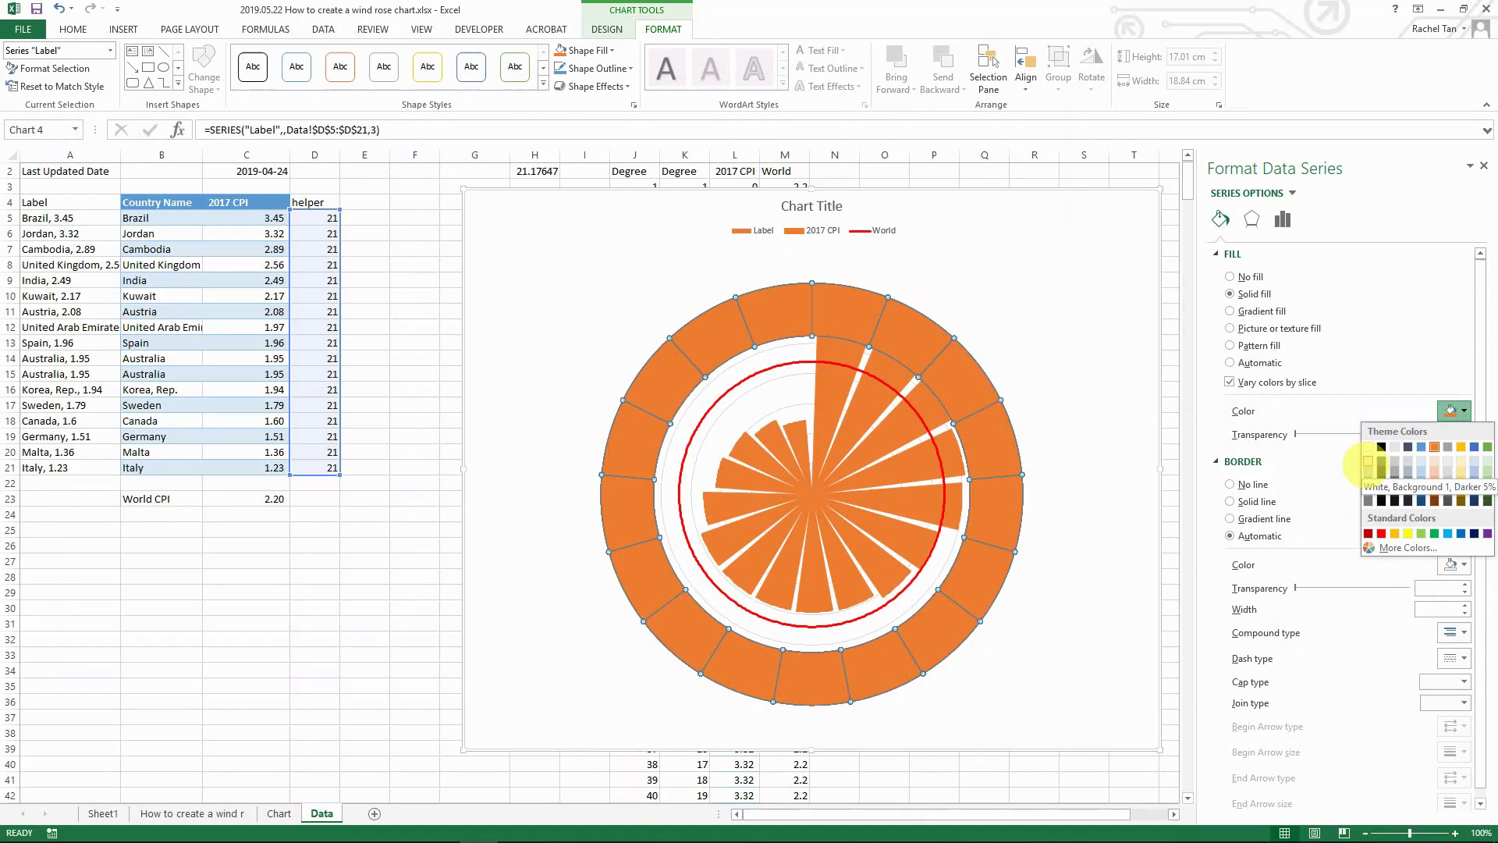
{"action": "left_click", "coordinate": [1368, 461]}
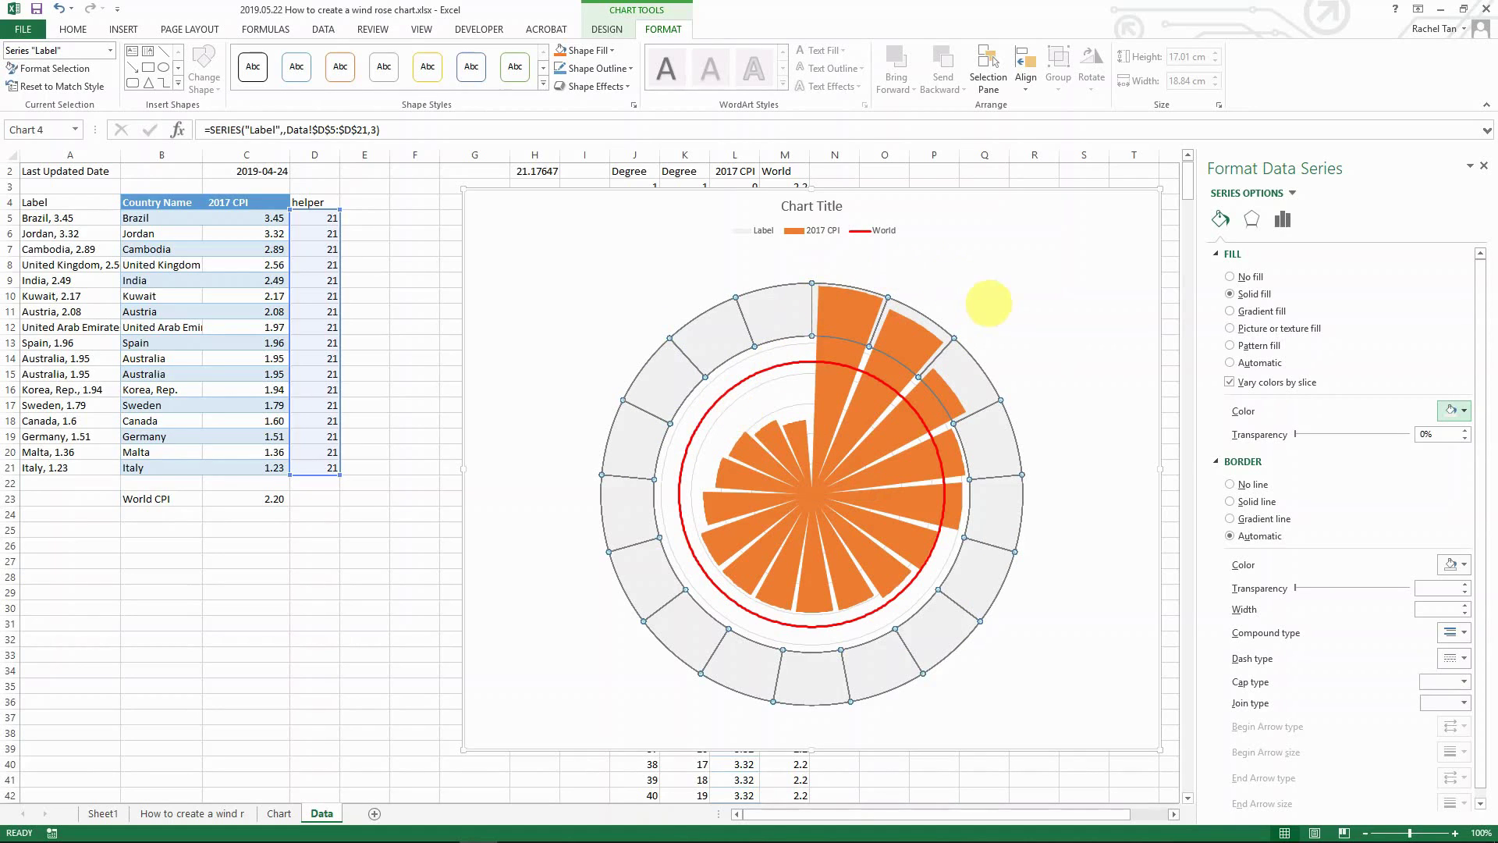
Step: Select the plot area, then reselect the grey Label ring on the Data sheet
{"action": "left_click", "coordinate": [988, 304]}
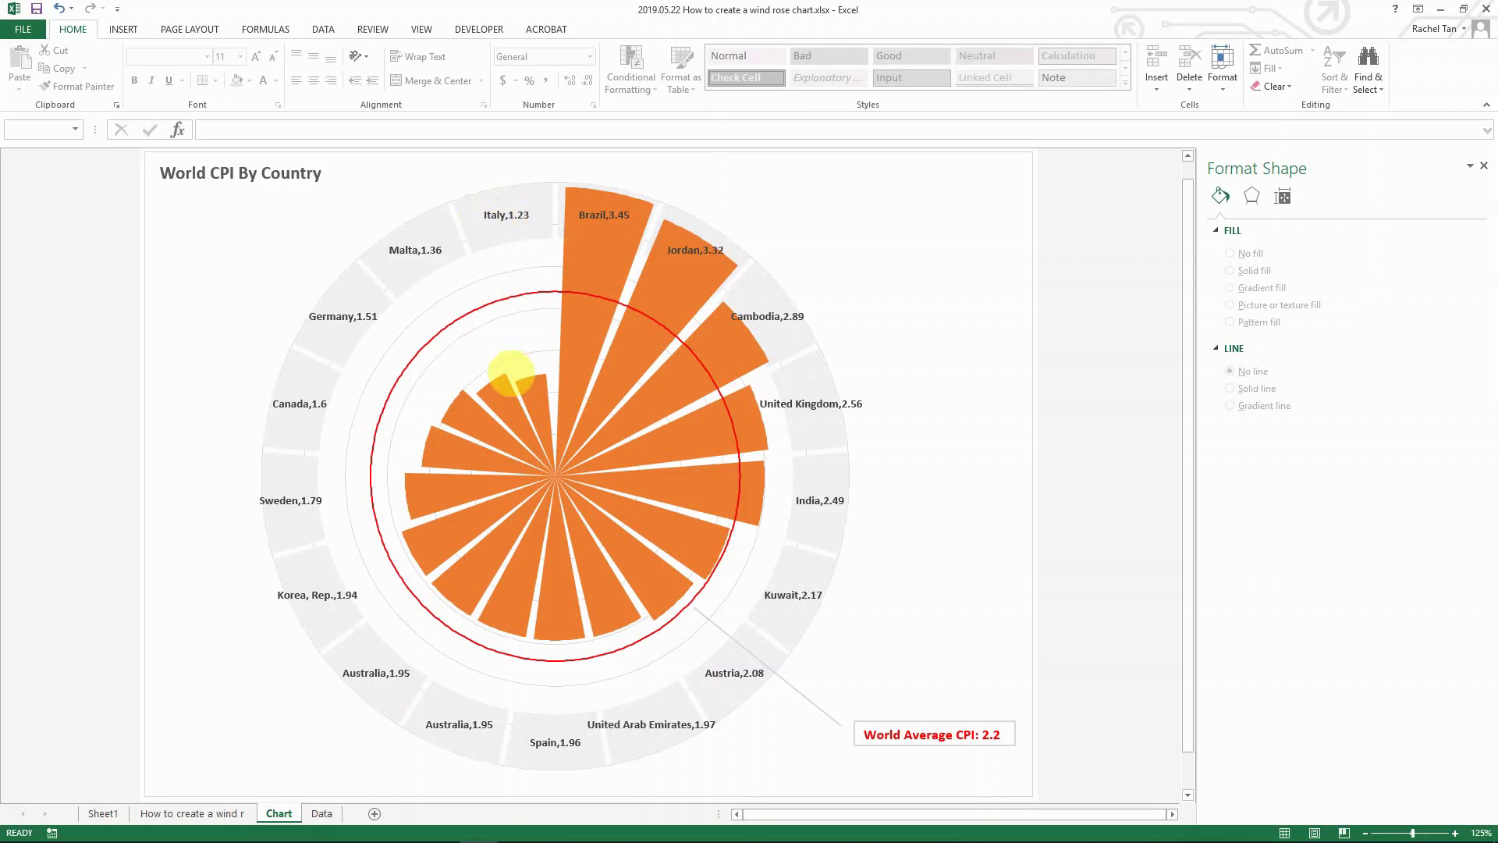
{"action": "left_click", "coordinate": [321, 814]}
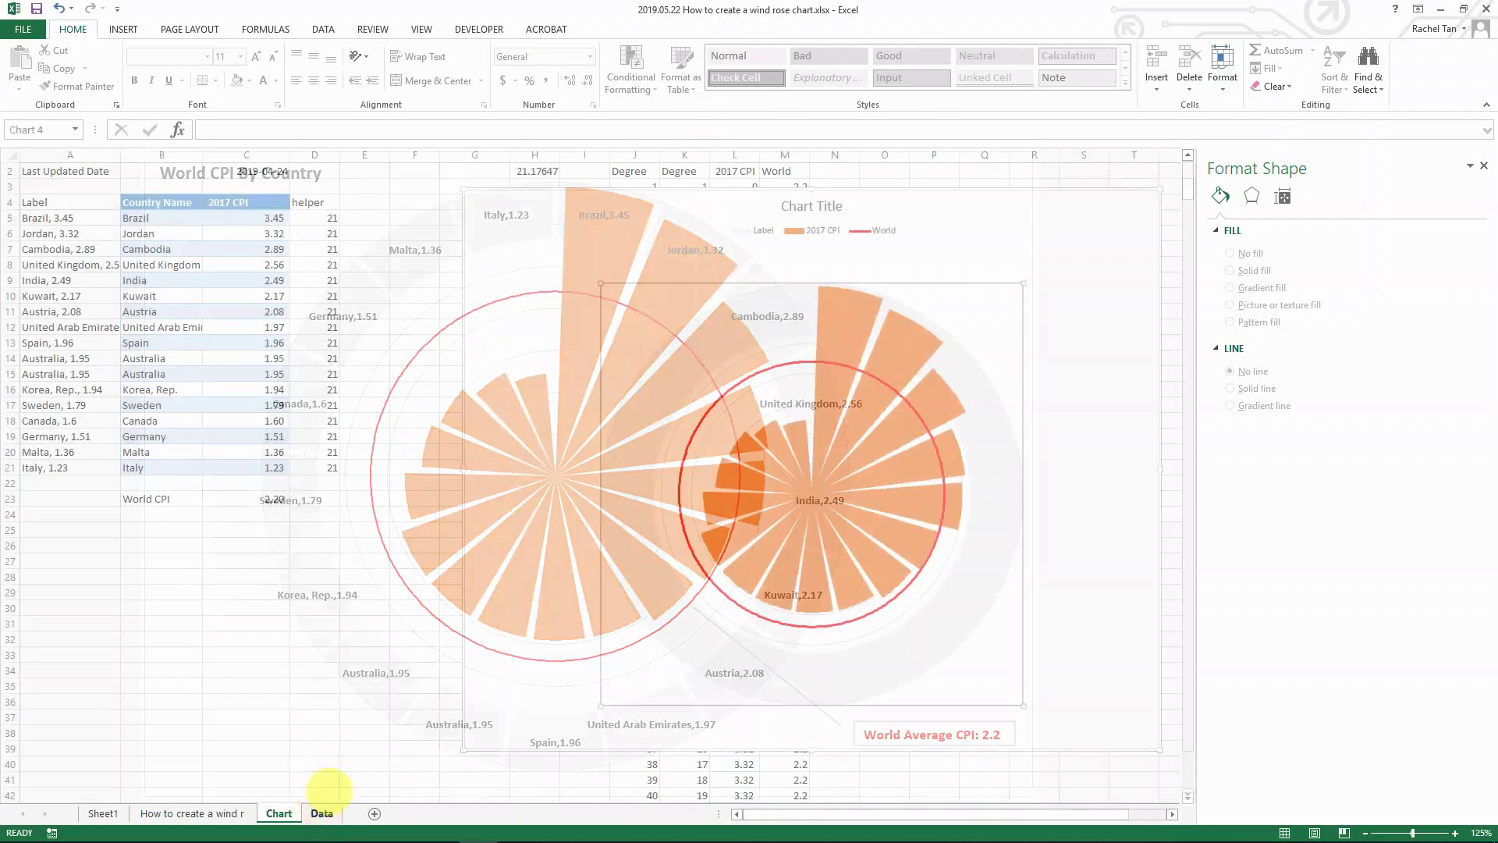
{"action": "left_click", "coordinate": [696, 344]}
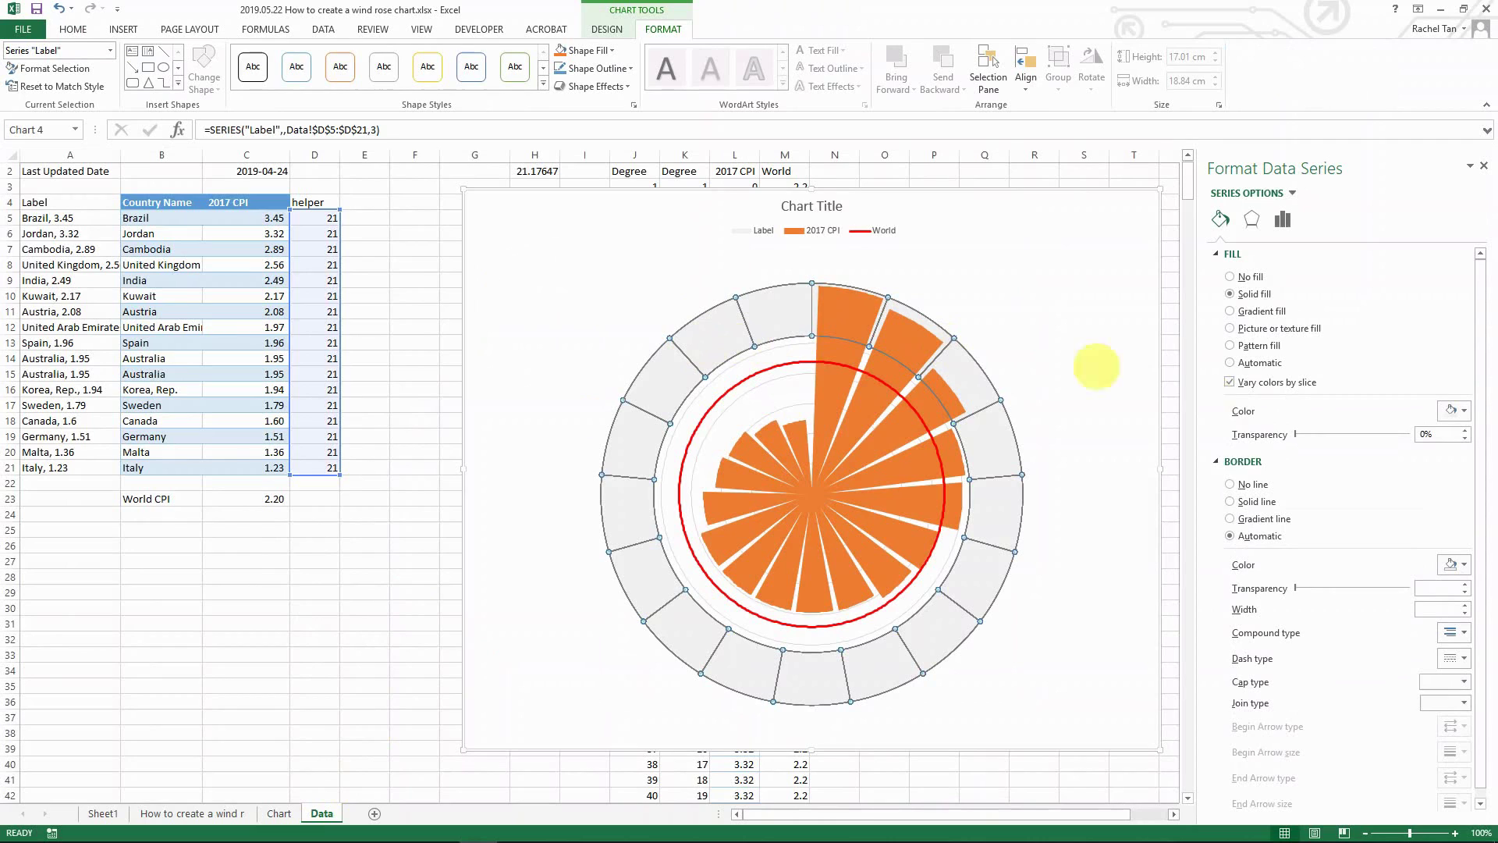
Step: Give the Label ring slices a solid white 2.5 pt border
{"action": "left_click", "coordinate": [1233, 502]}
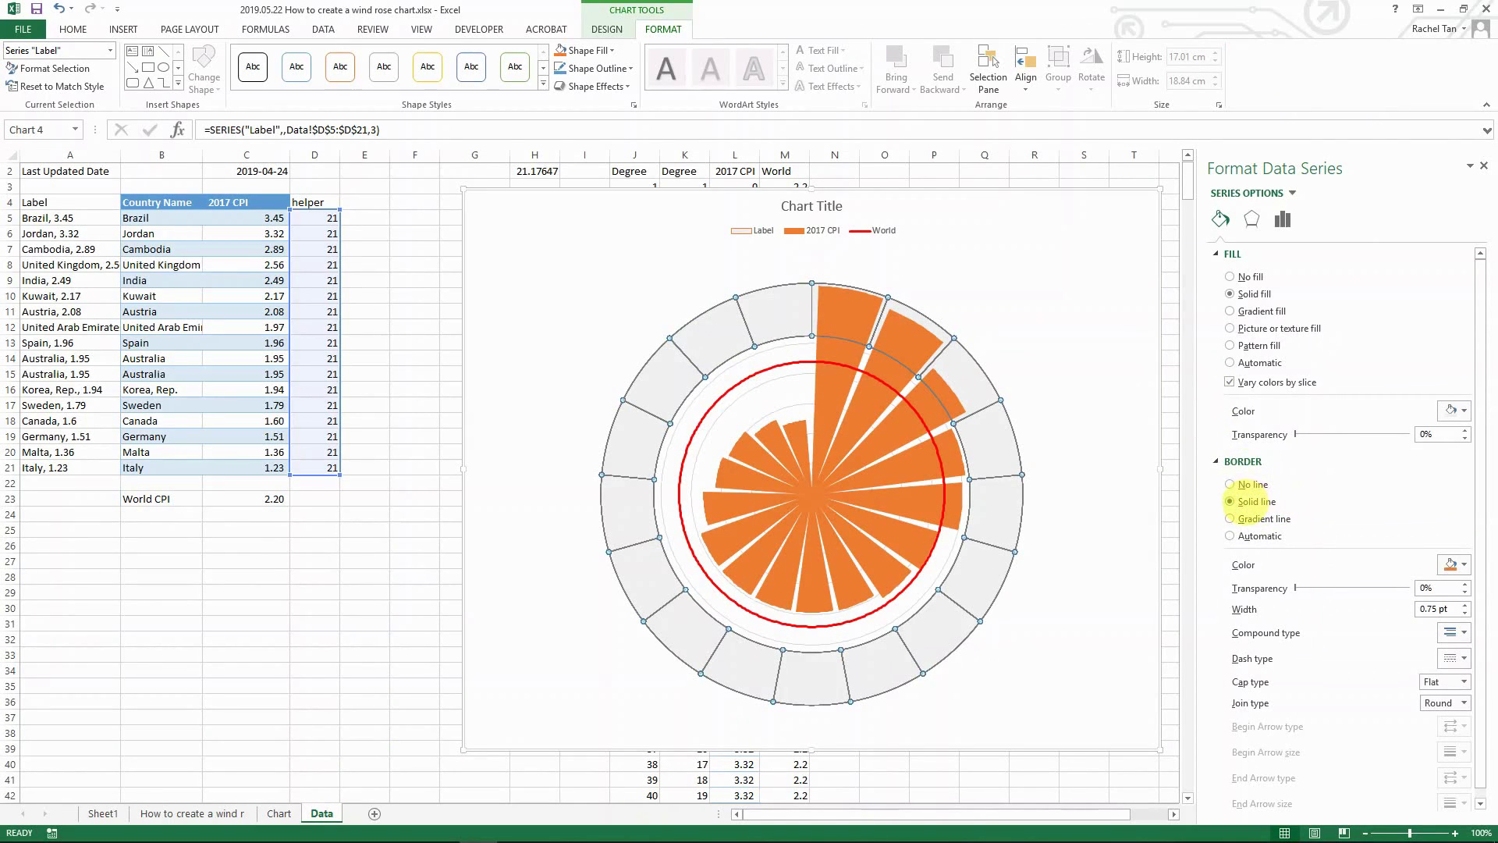
{"action": "left_click", "coordinate": [1453, 565]}
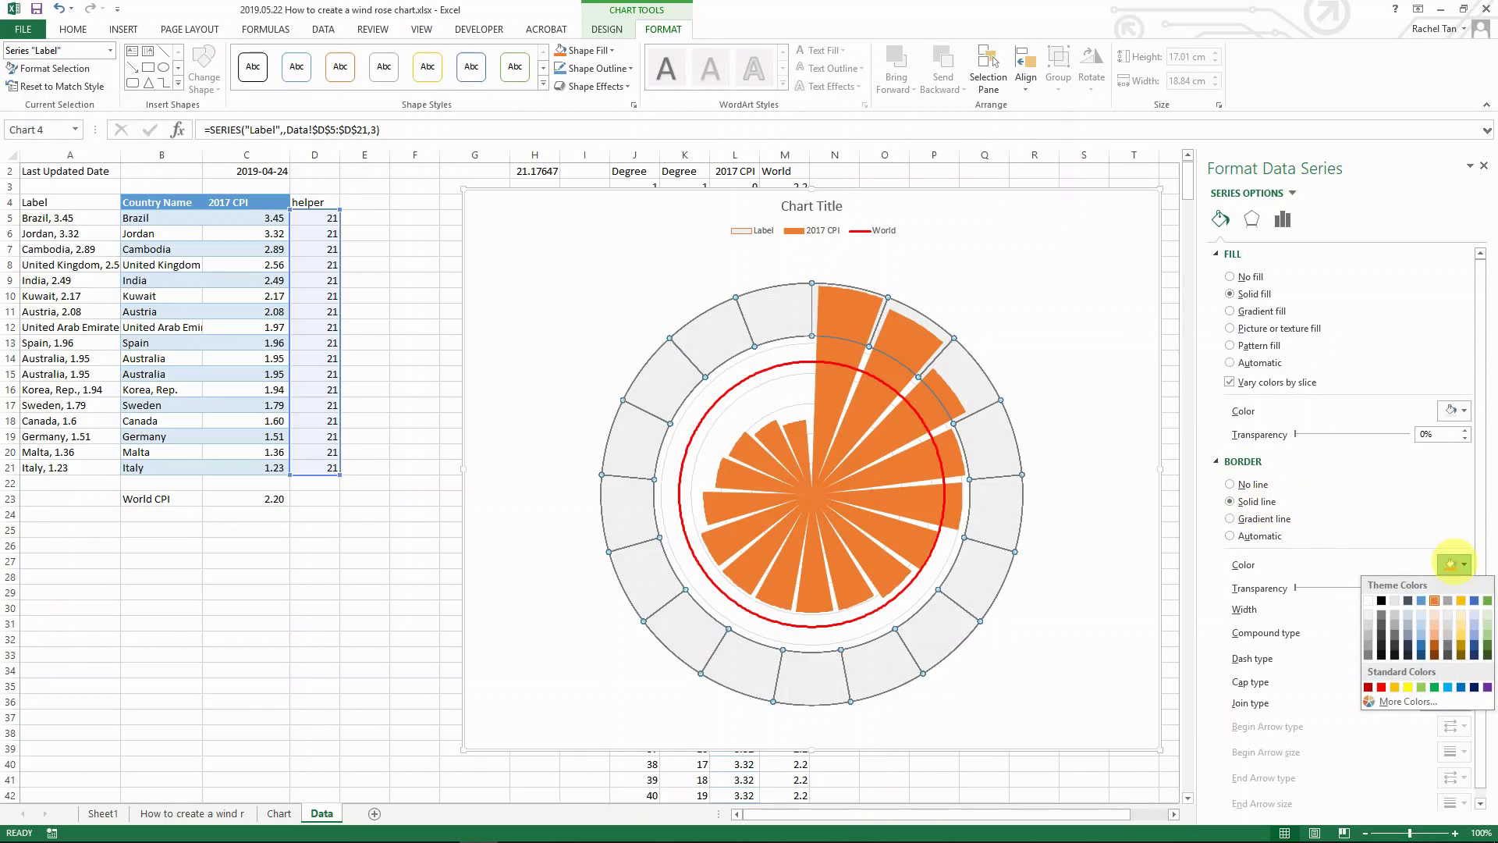
{"action": "left_click", "coordinate": [1370, 595]}
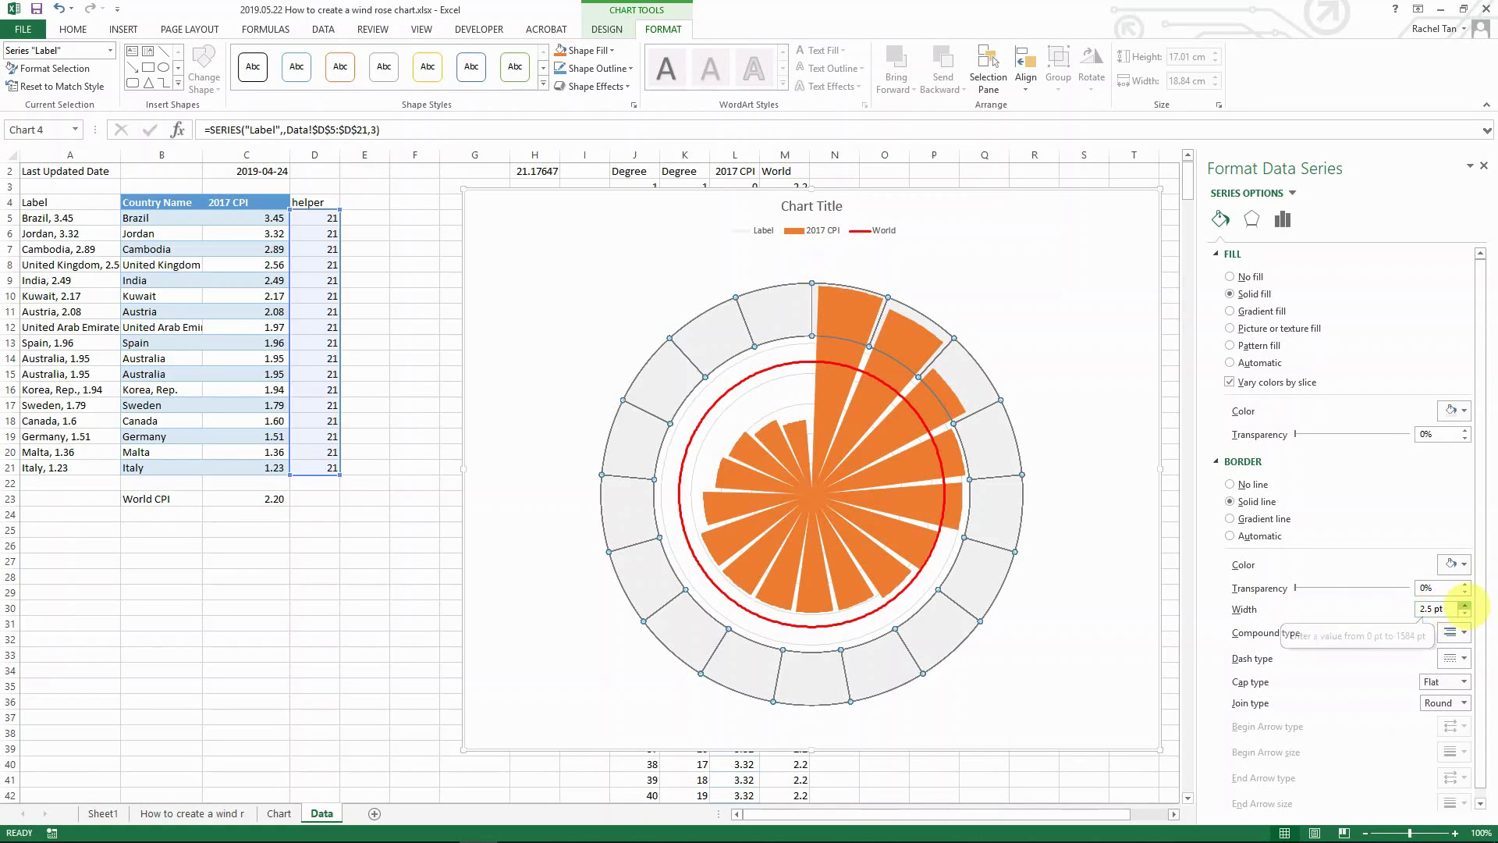
{"action": "left_click", "coordinate": [1039, 350]}
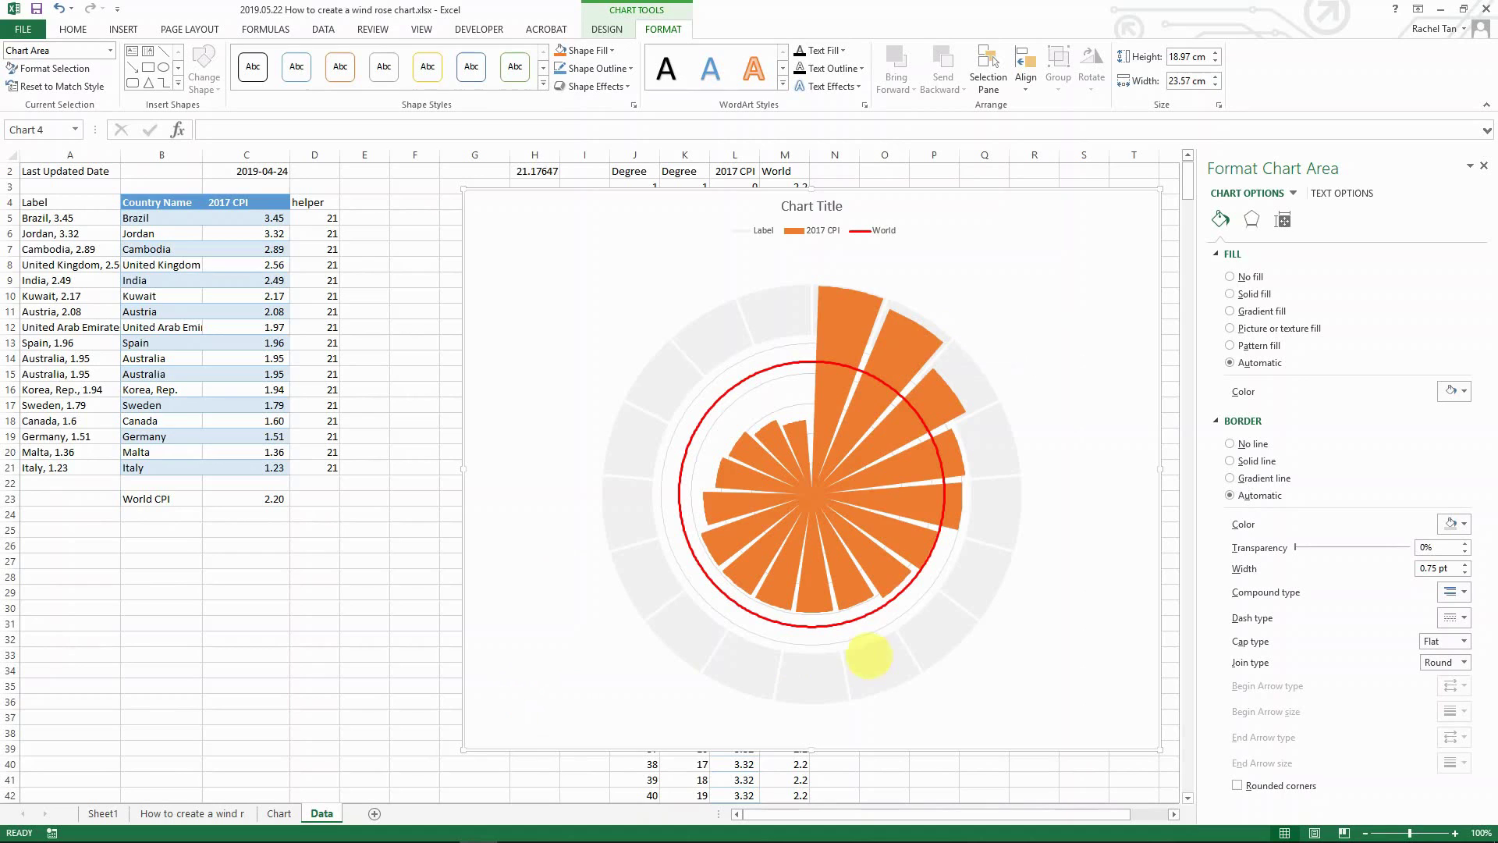
Step: Drag the wind rose chart left and slightly up to start near column E
{"action": "left_click_drag", "start_coordinate": [744, 187], "coordinate": [811, 223]}
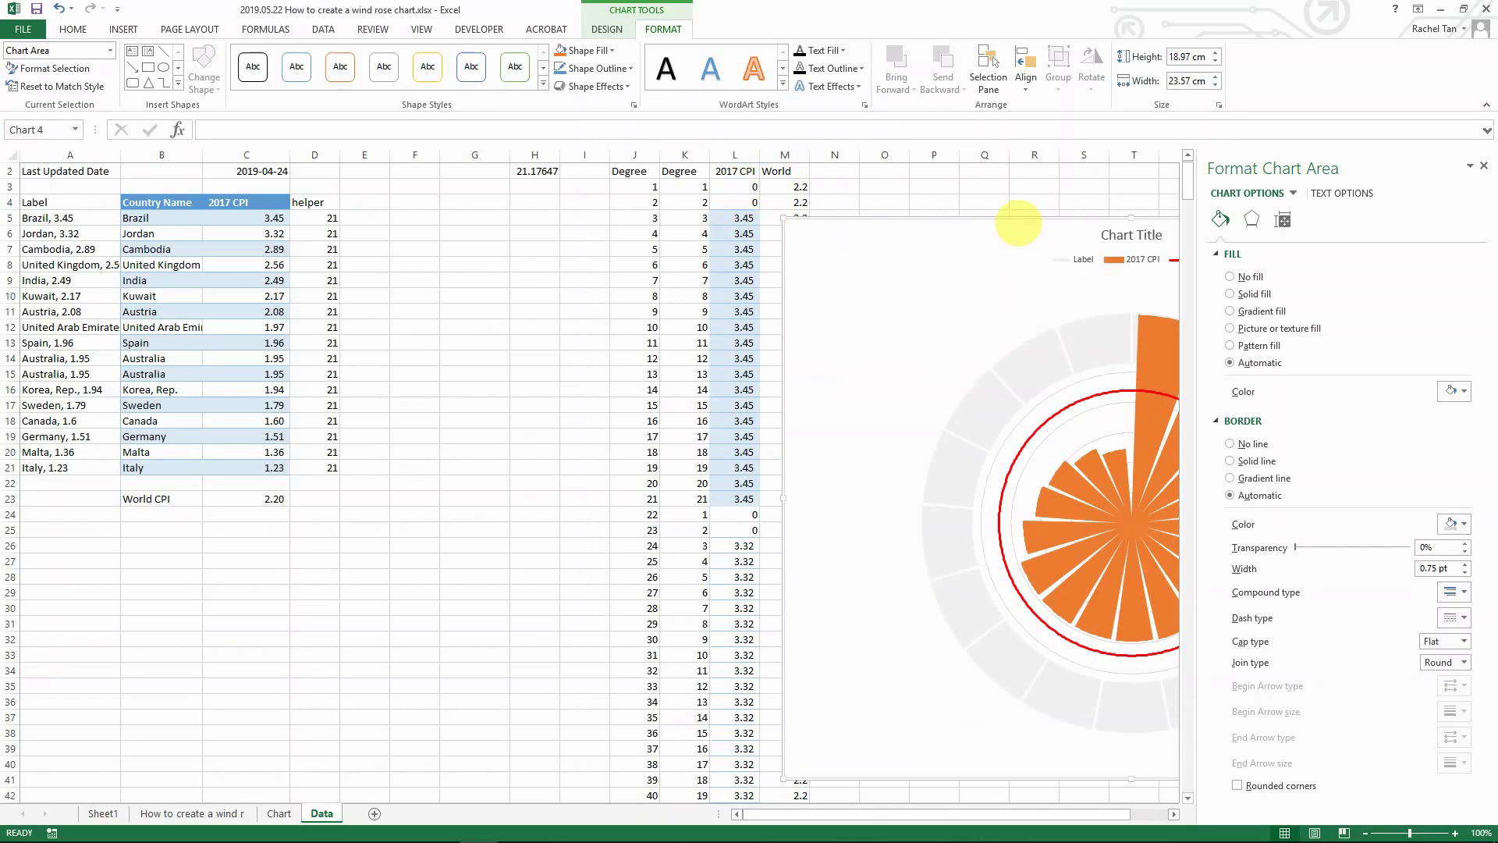
{"action": "left_click_drag", "start_coordinate": [1009, 227], "coordinate": [889, 276]}
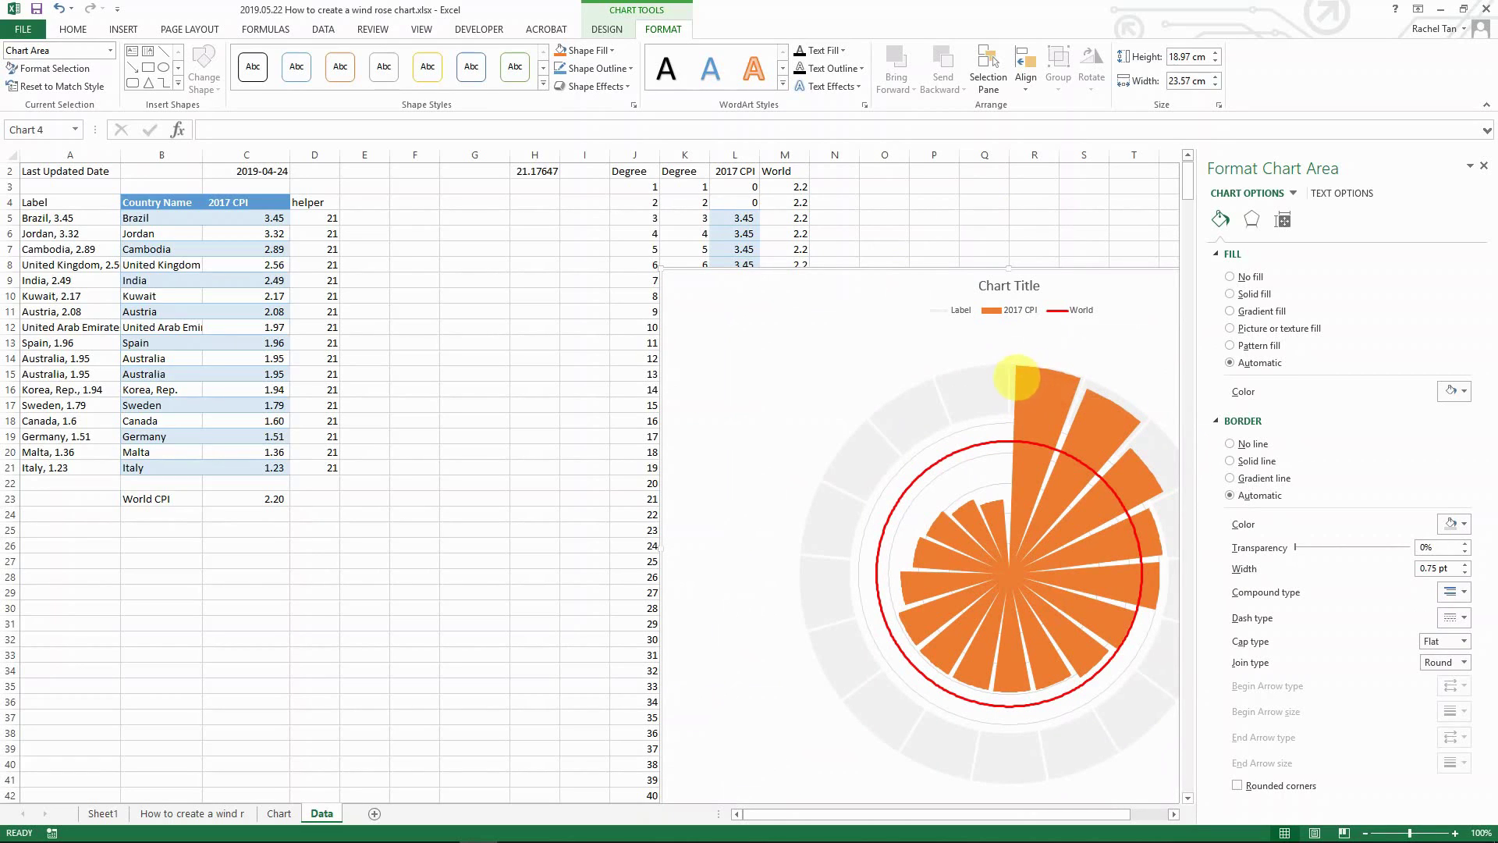
{"action": "left_click_drag", "start_coordinate": [952, 265], "coordinate": [719, 294]}
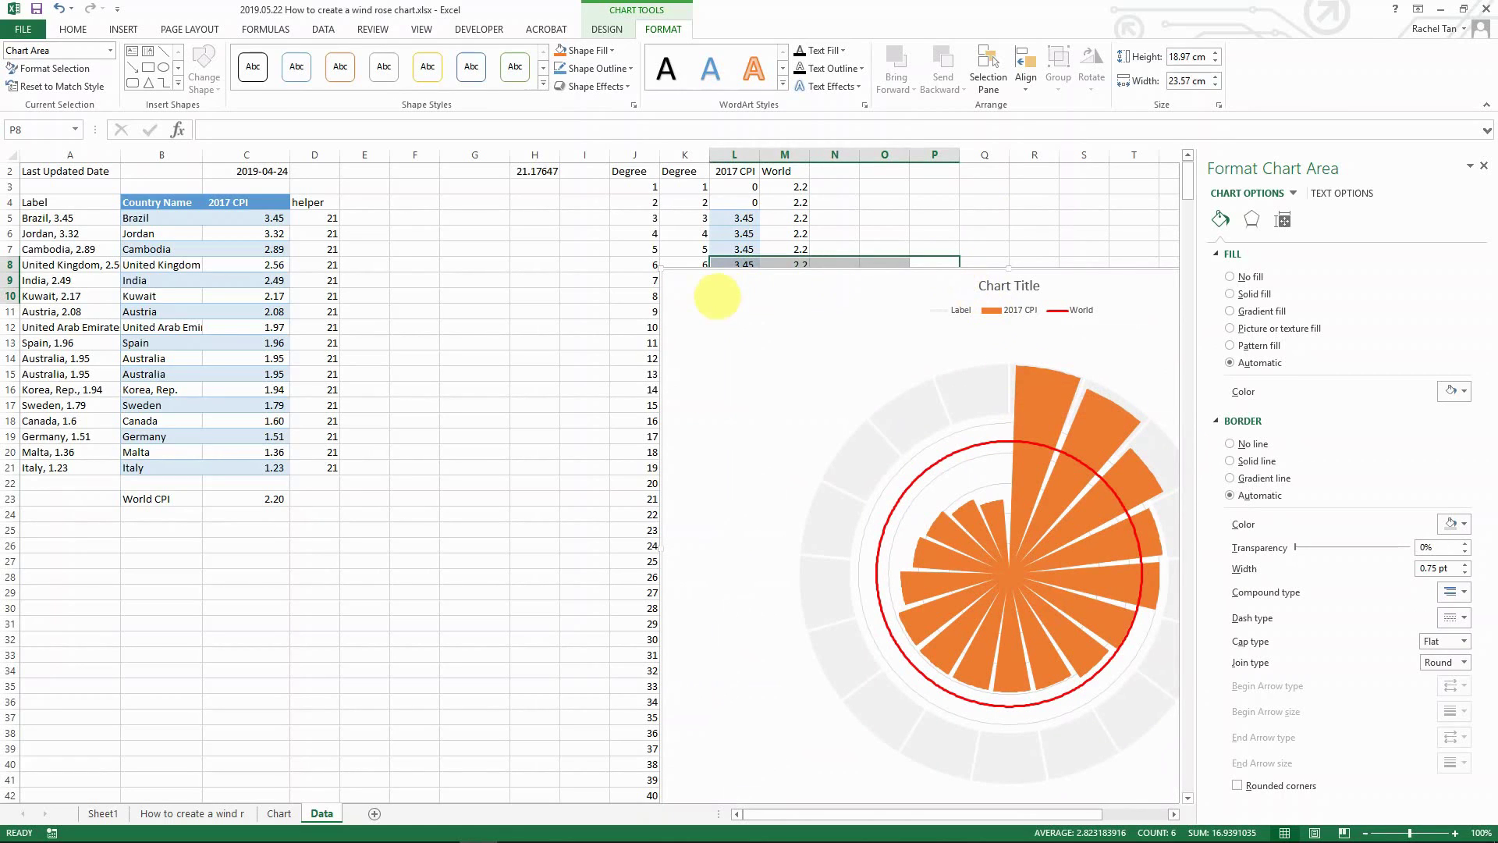
{"action": "left_click", "coordinate": [853, 268]}
{"action": "left_click_drag", "start_coordinate": [813, 268], "coordinate": [595, 301]}
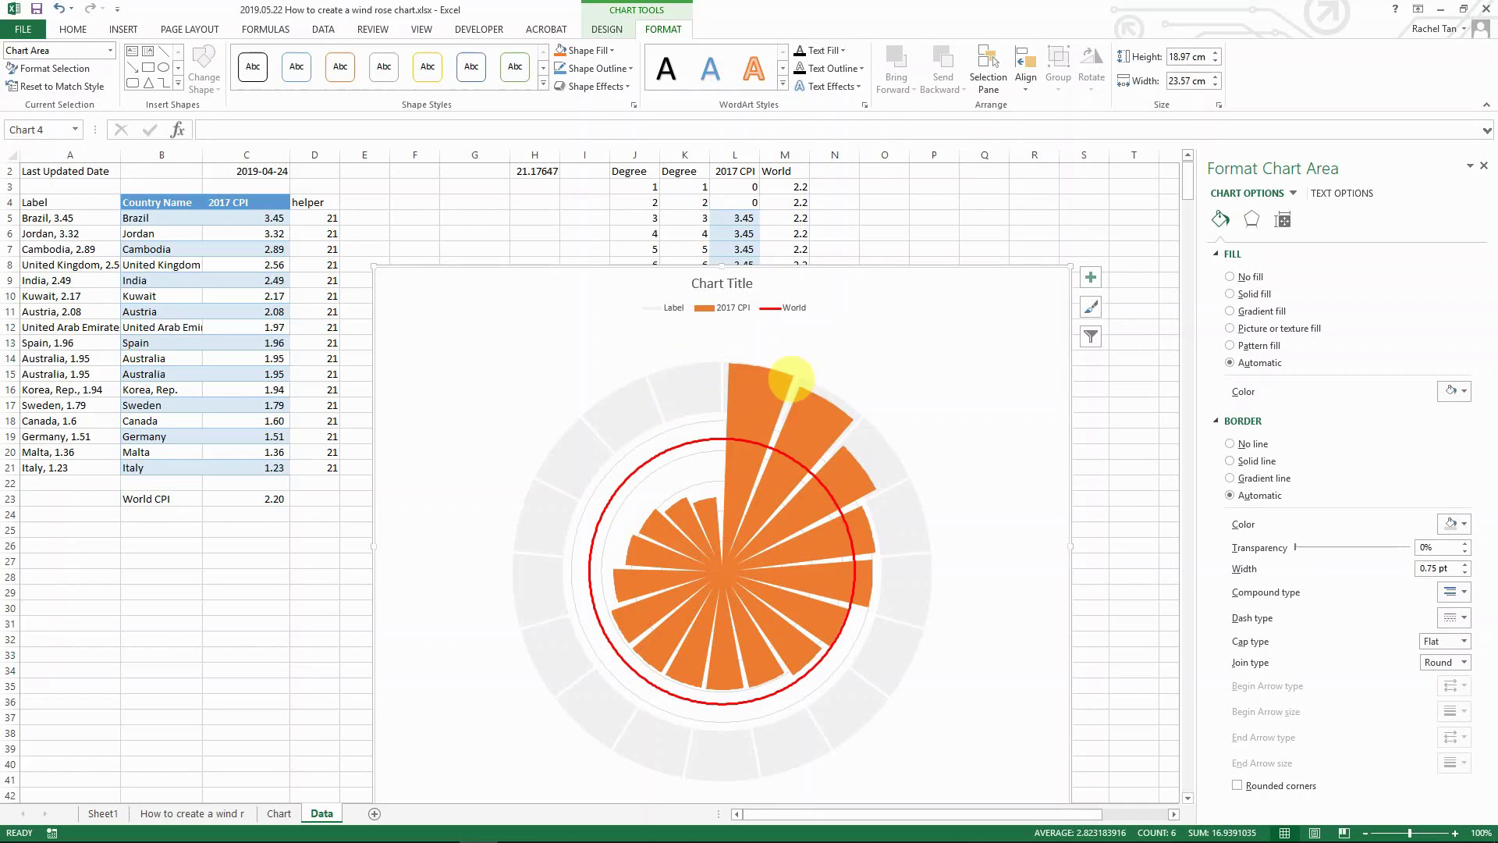
{"action": "left_click_drag", "start_coordinate": [818, 282], "coordinate": [828, 228]}
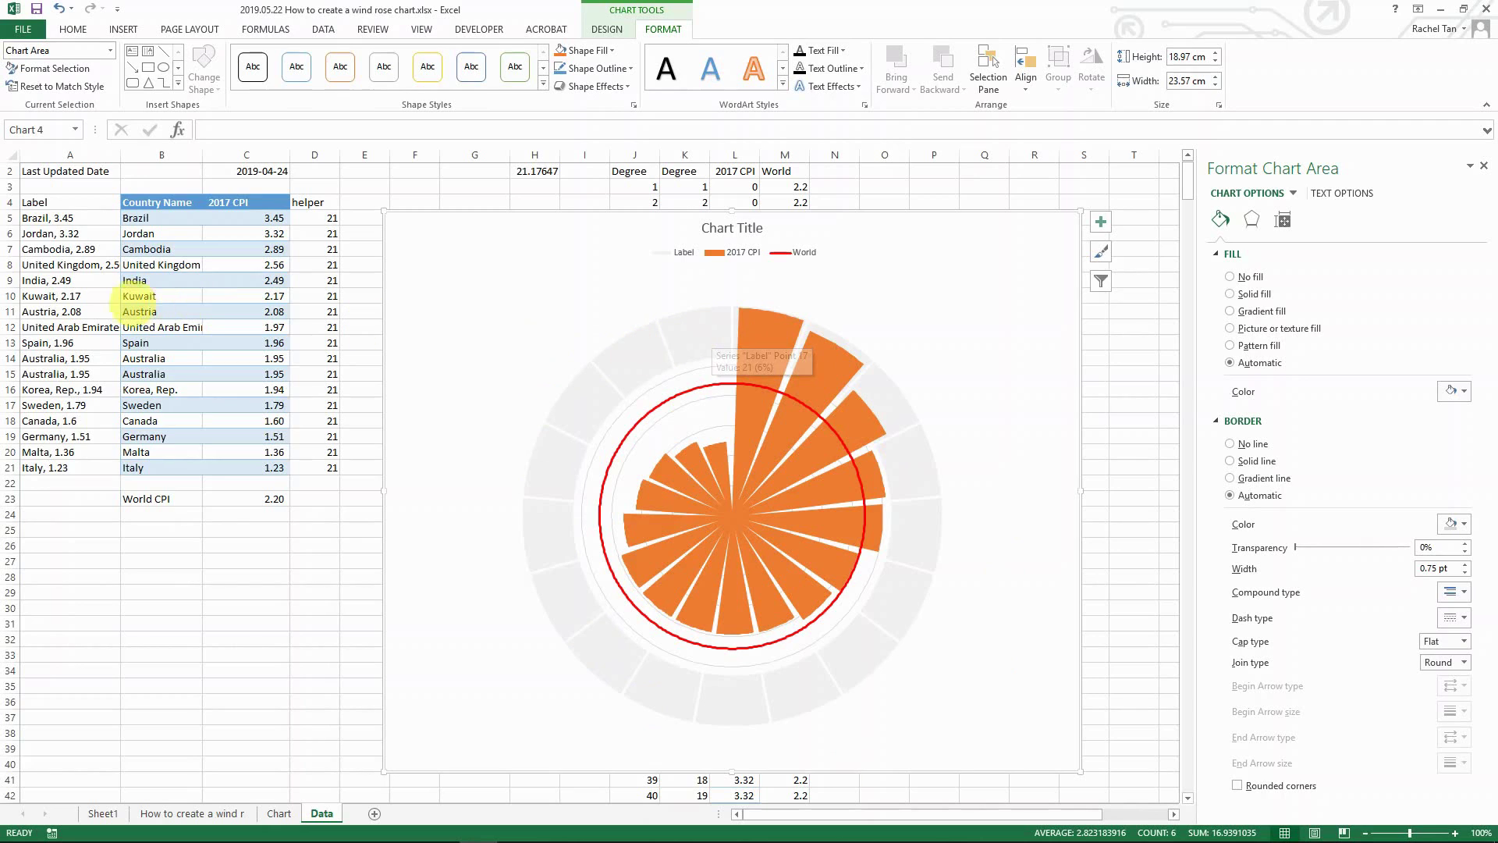
Step: Add data labels to the outer grey Label ring, each showing 21, and select them
{"action": "left_click", "coordinate": [705, 349]}
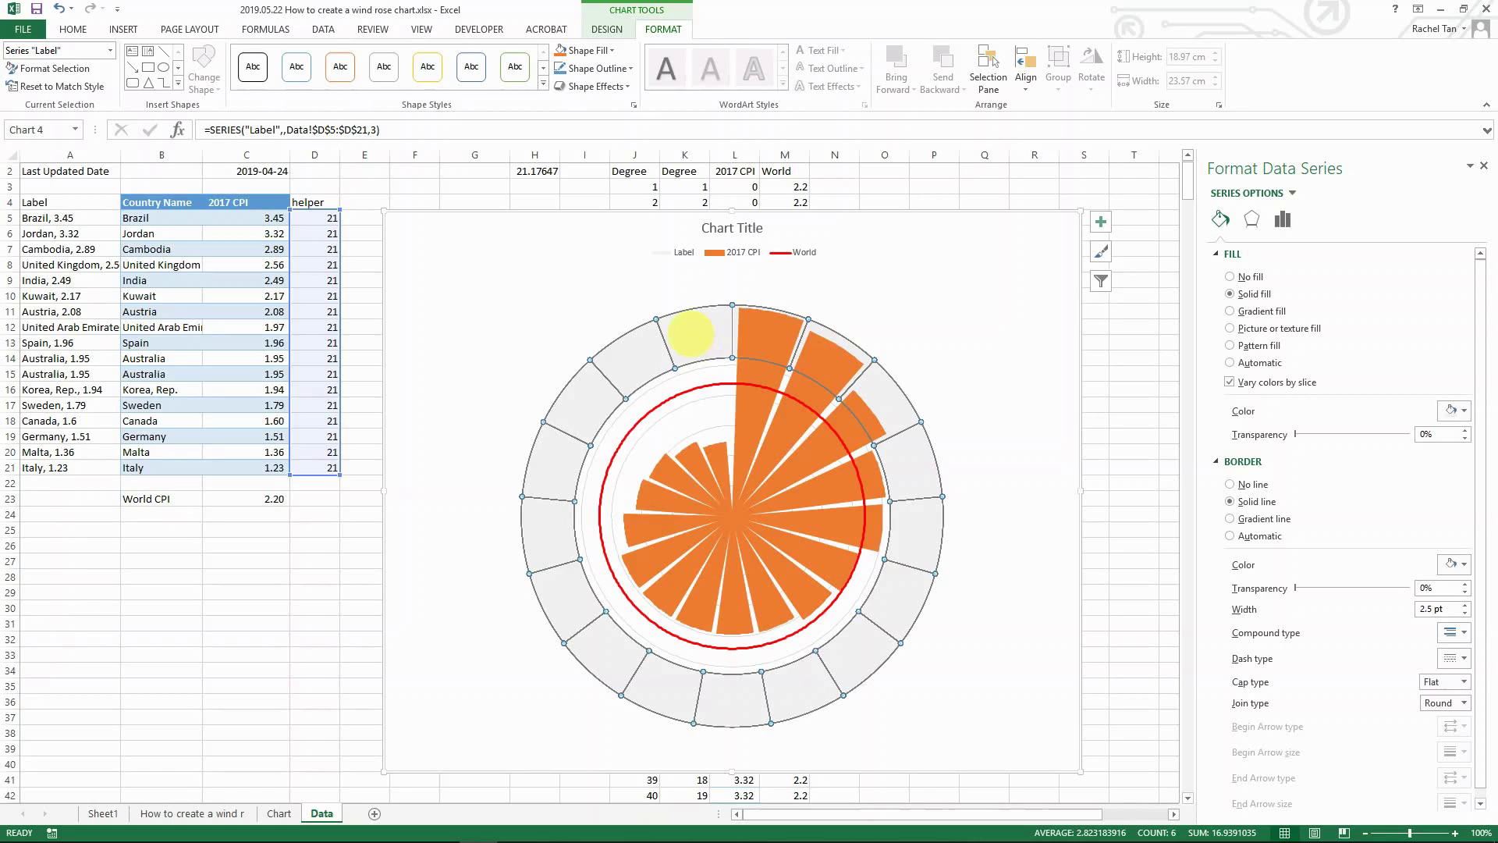
{"action": "right_click", "coordinate": [691, 333]}
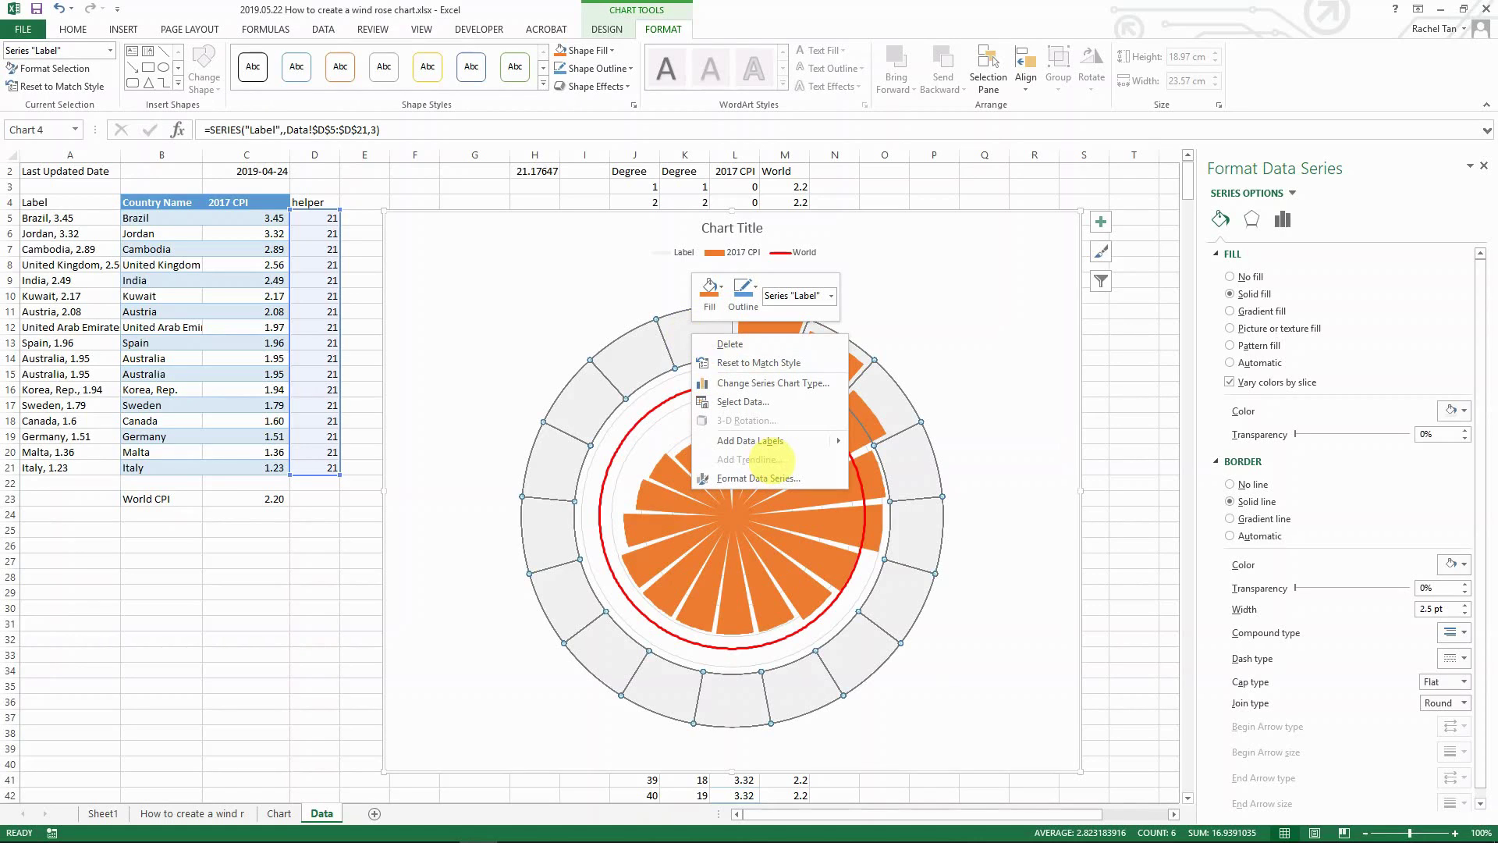
{"action": "mouse_move", "coordinate": [771, 440]}
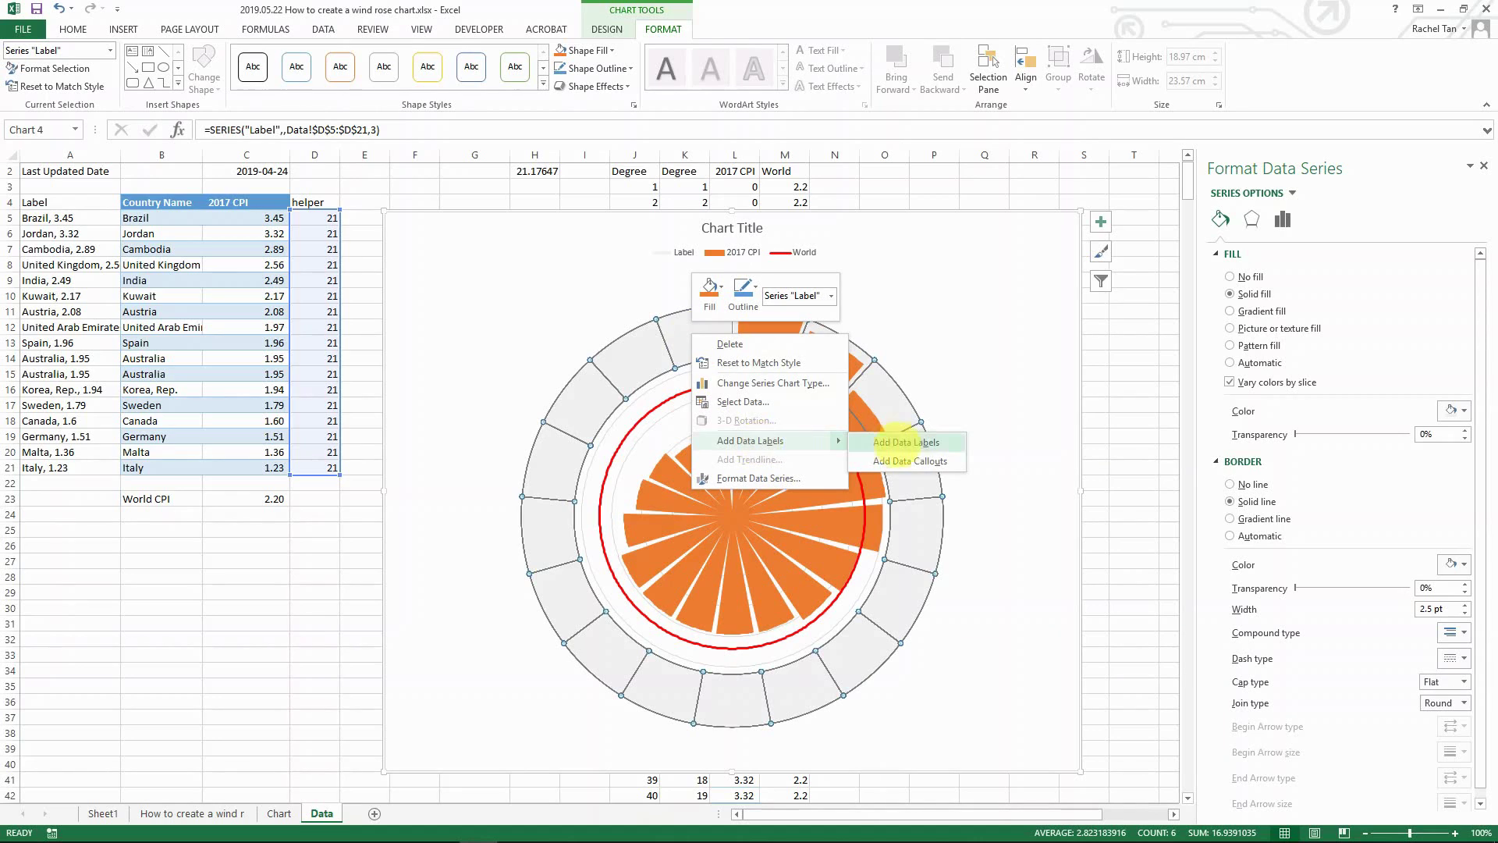
{"action": "left_click", "coordinate": [907, 442]}
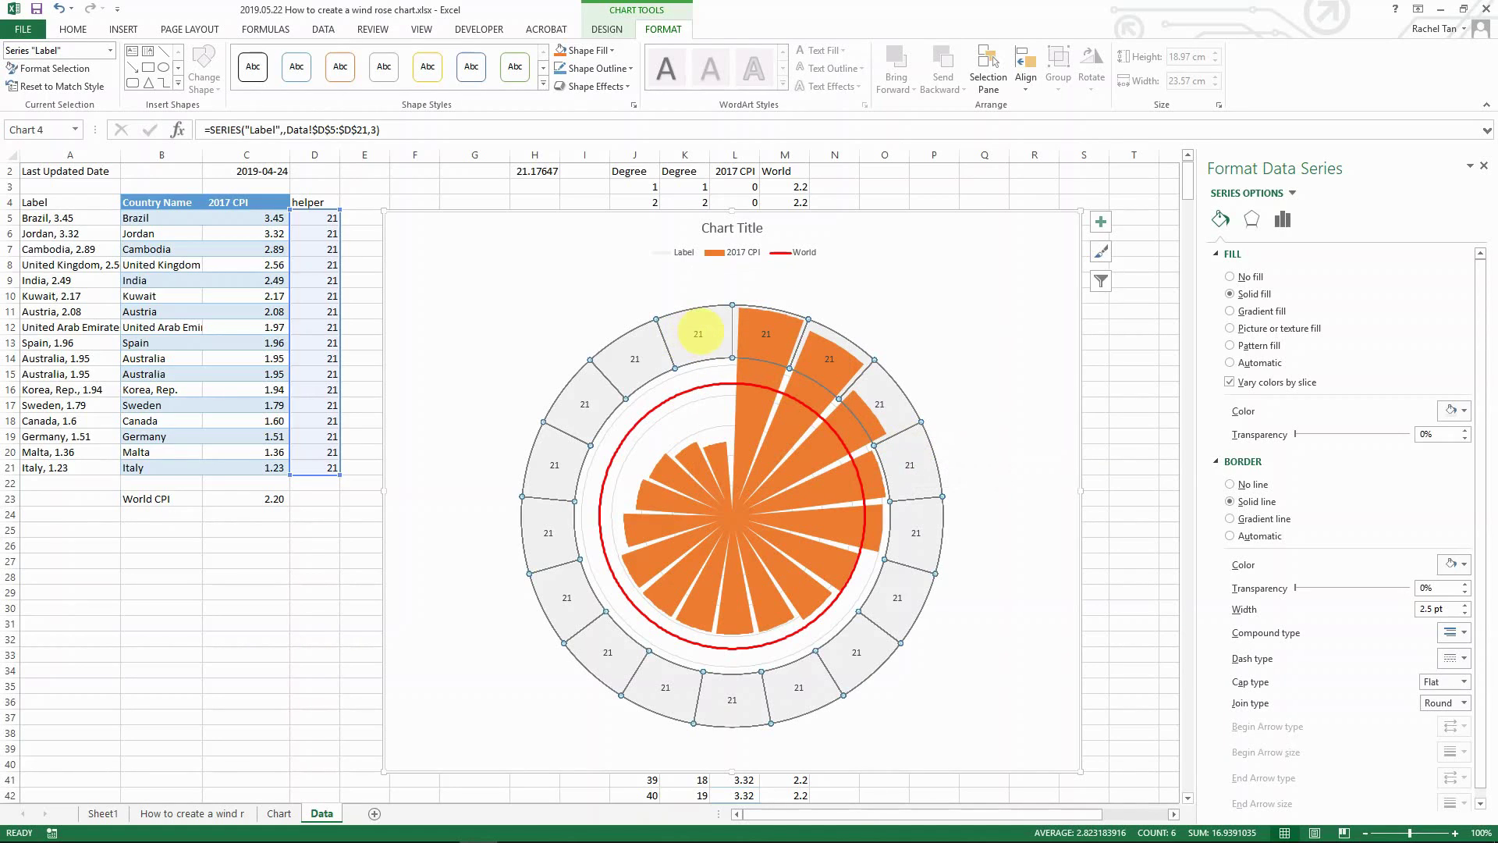
{"action": "left_click", "coordinate": [694, 330]}
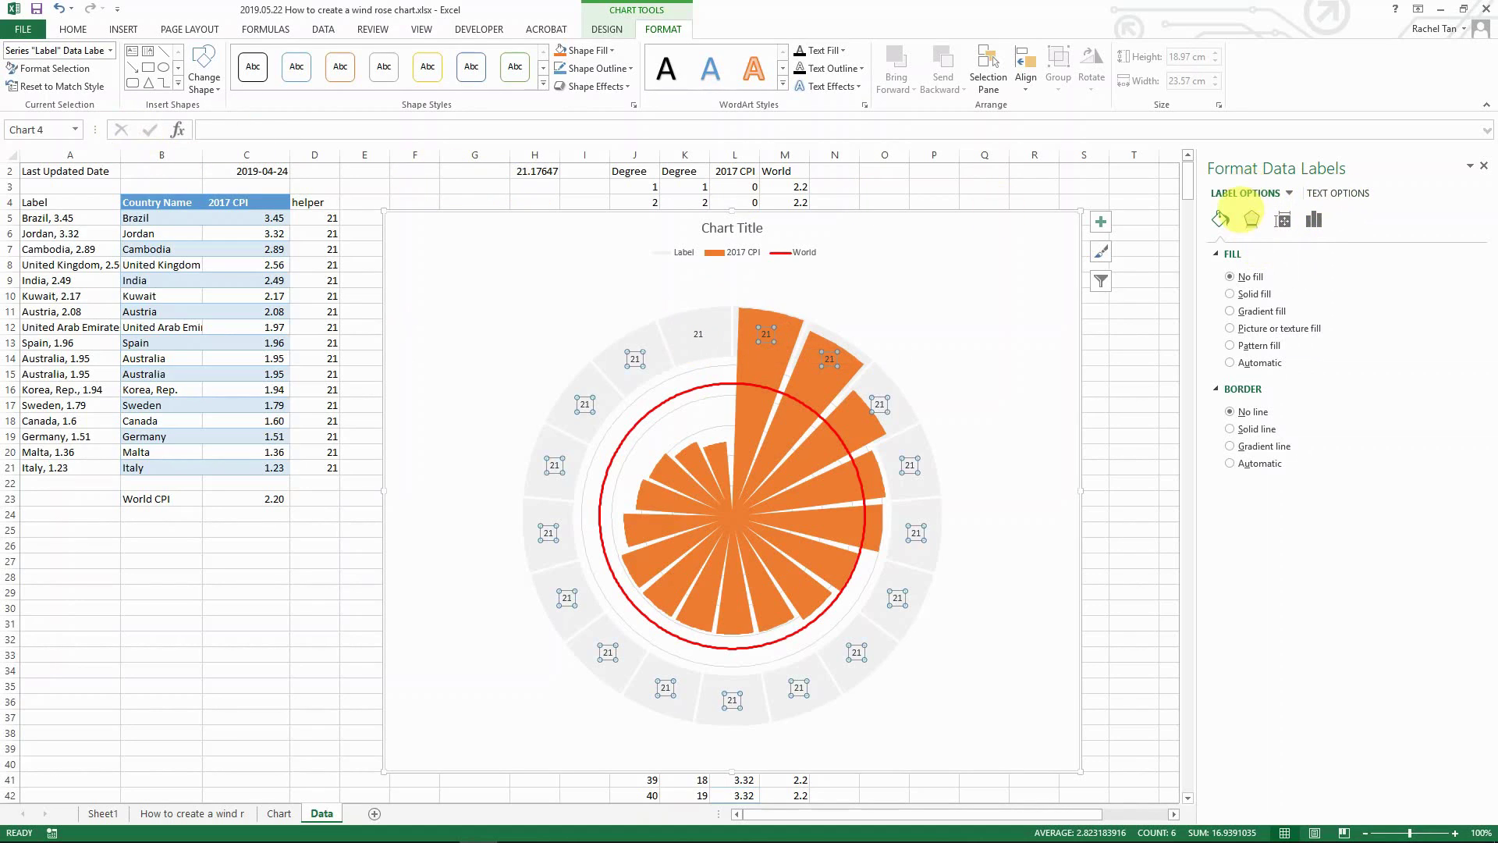
Step: Replace the Label ring's value 21 with label text from cells A5:A21
{"action": "left_click", "coordinate": [1315, 218]}
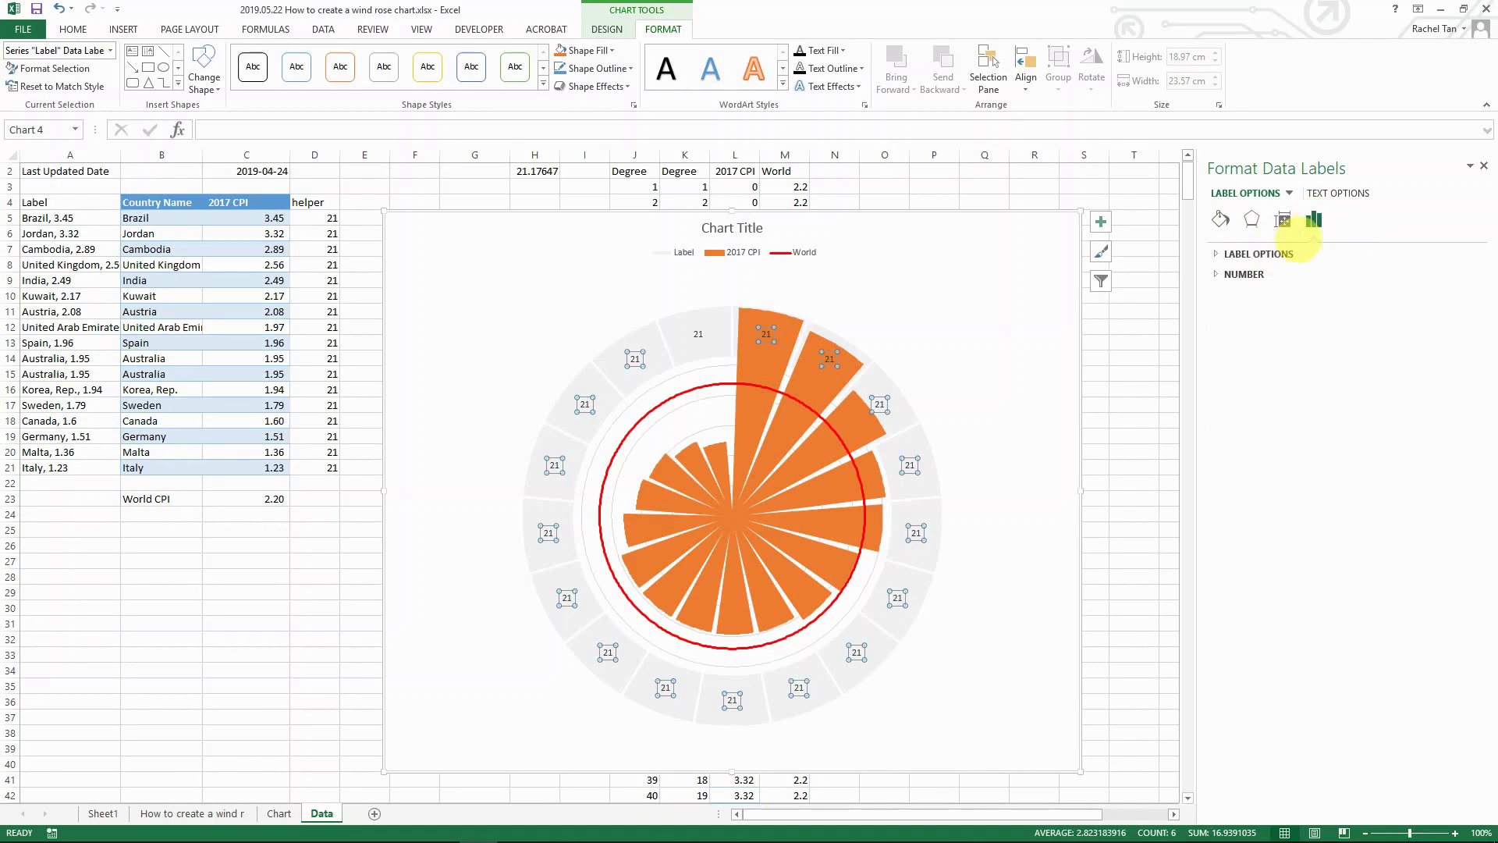
{"action": "left_click", "coordinate": [1268, 253]}
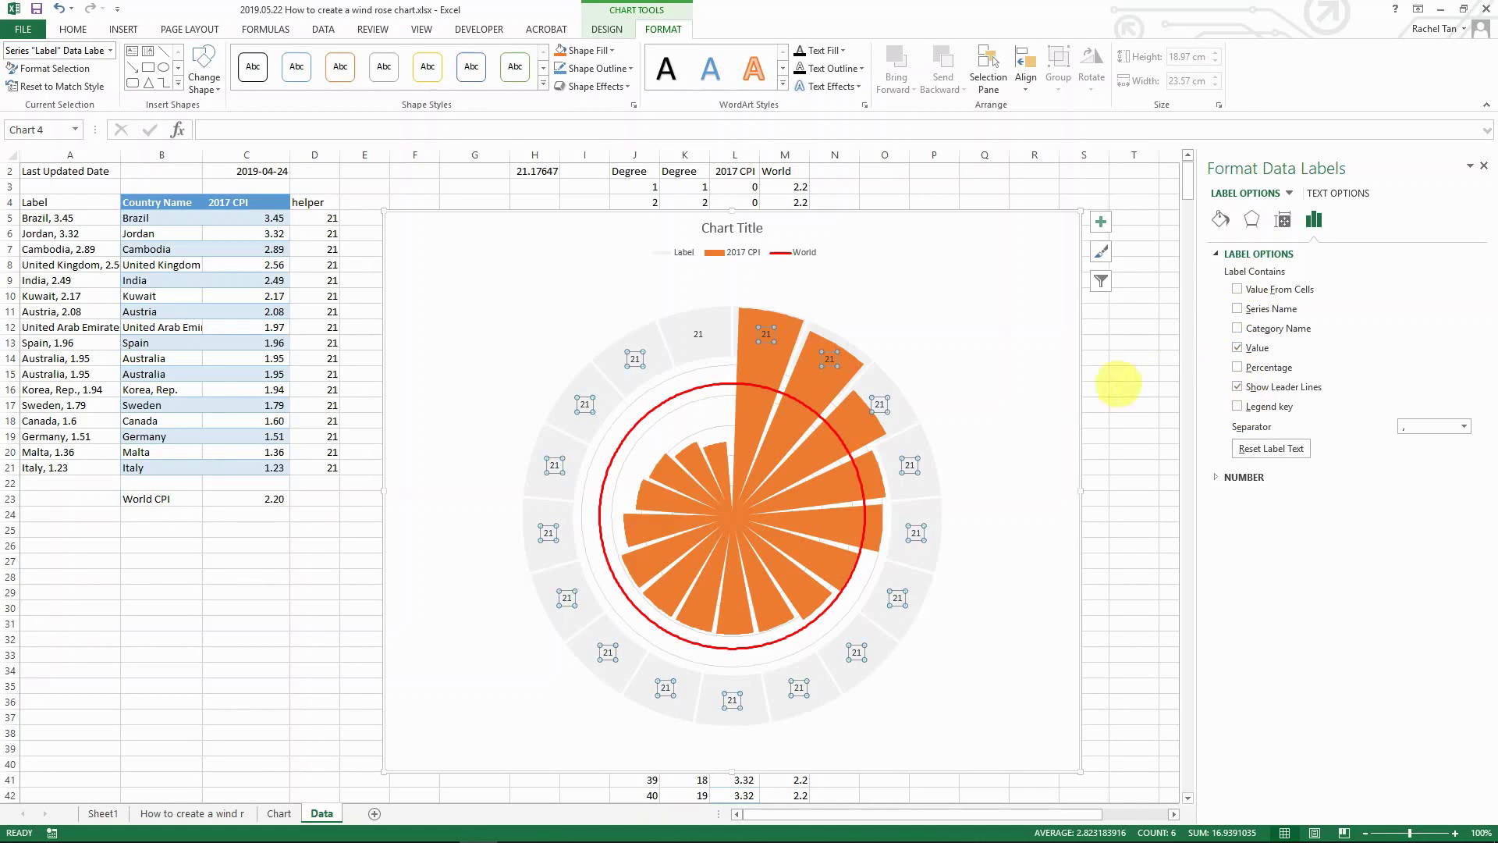
{"action": "left_click", "coordinate": [1237, 348]}
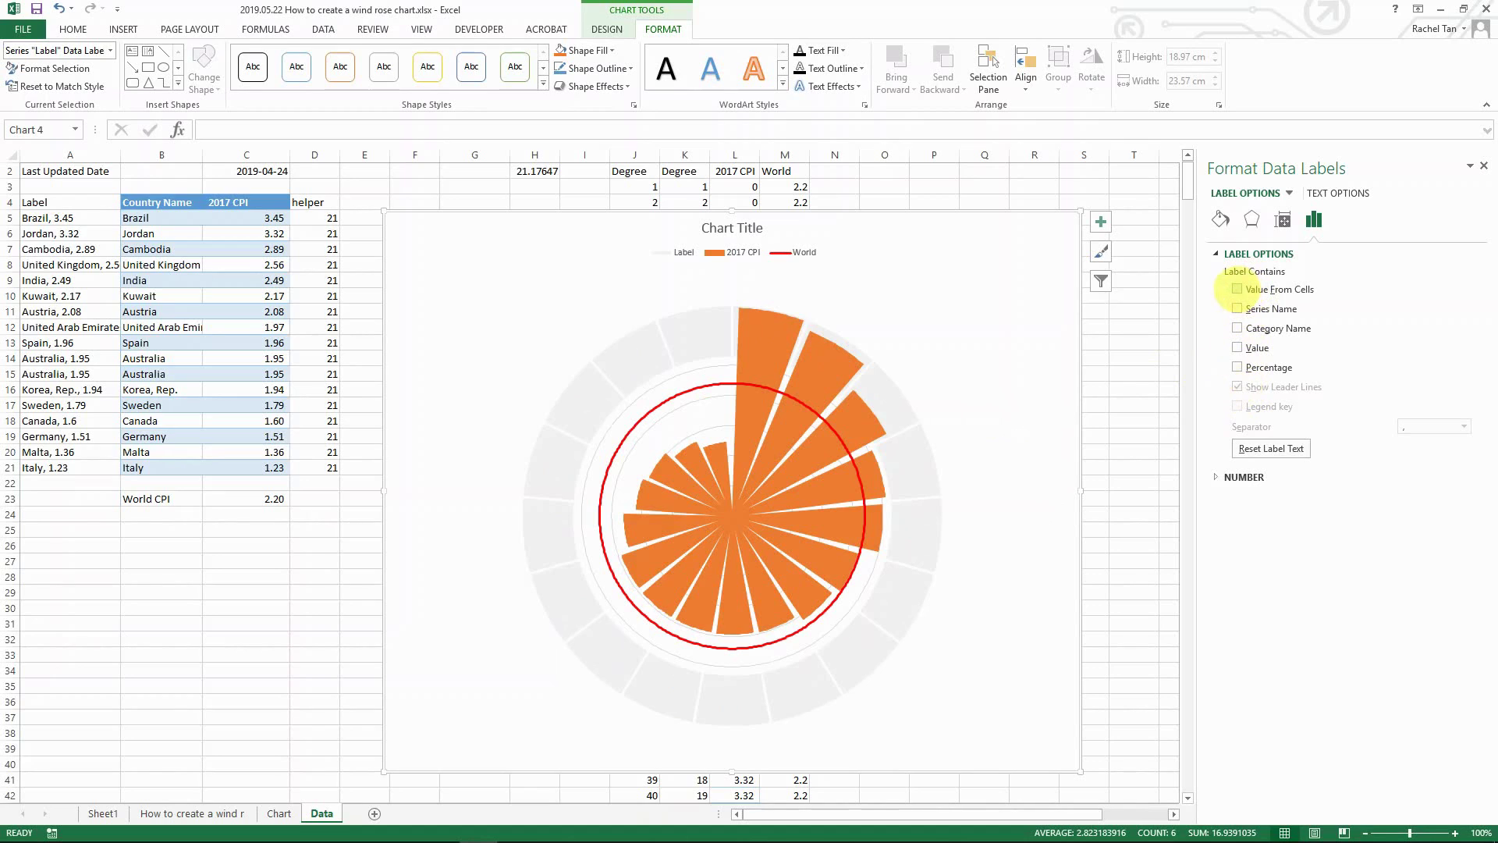
{"action": "left_click", "coordinate": [1237, 289]}
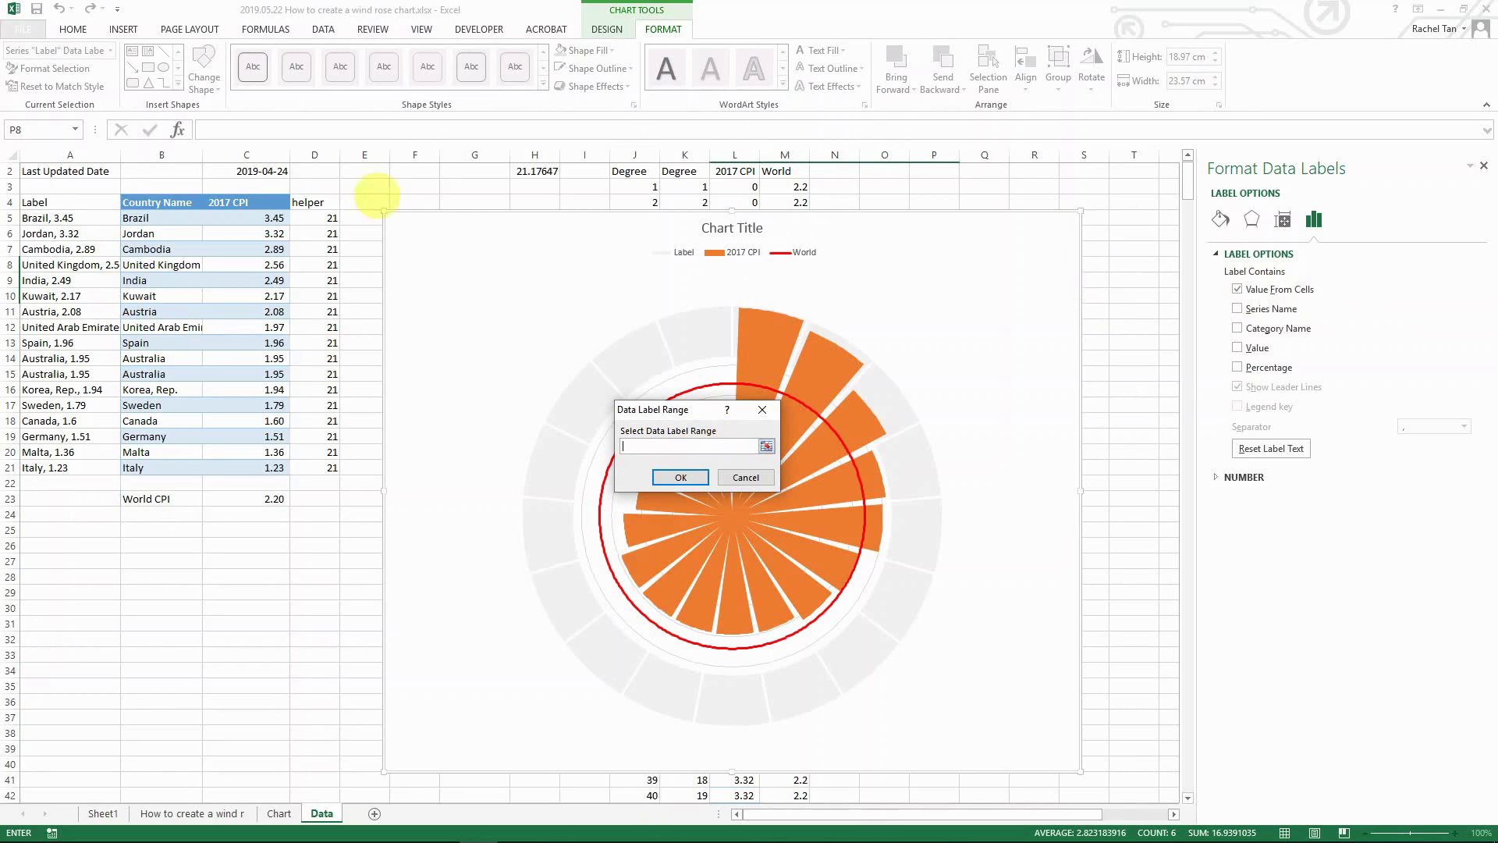
{"action": "left_click_drag", "start_coordinate": [46, 218], "coordinate": [88, 466]}
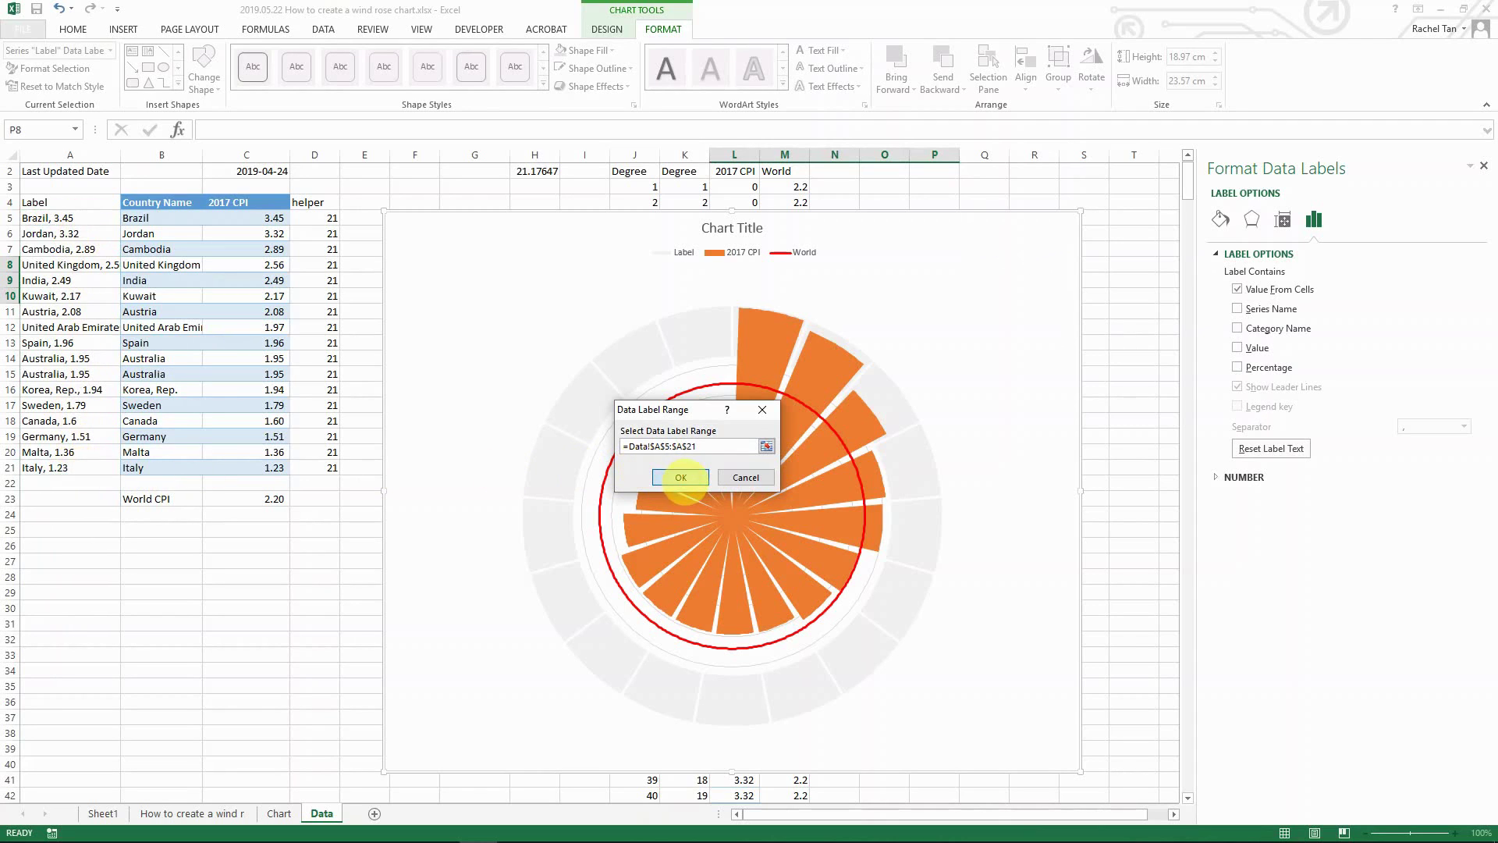
{"action": "left_click", "coordinate": [680, 477]}
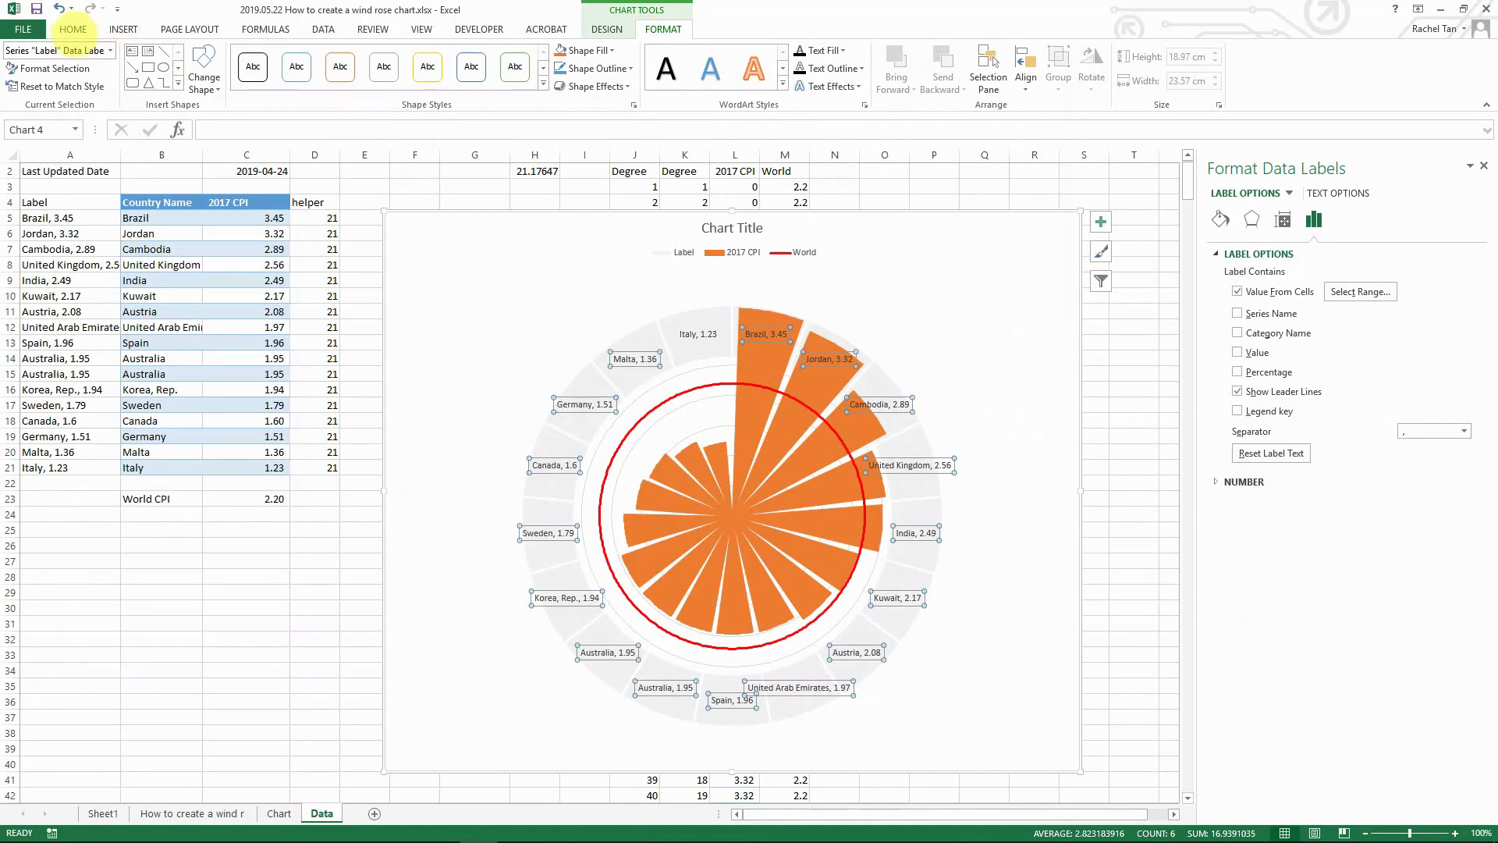
Step: Make the country-and-CPI ring labels bold at font size 10
{"action": "left_click", "coordinate": [72, 29]}
{"action": "left_click", "coordinate": [134, 80]}
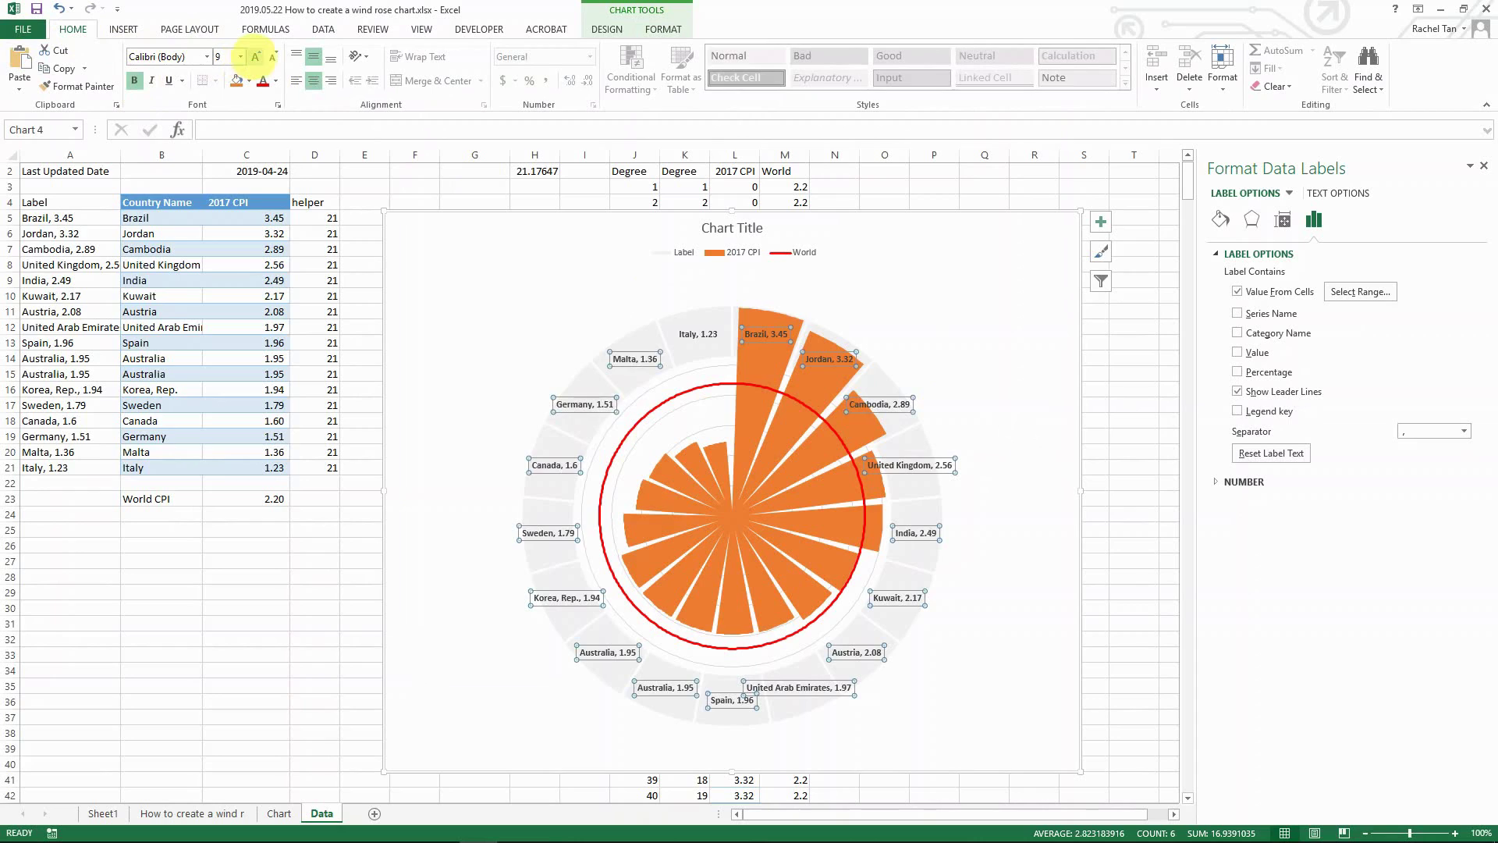
{"action": "left_click", "coordinate": [255, 56]}
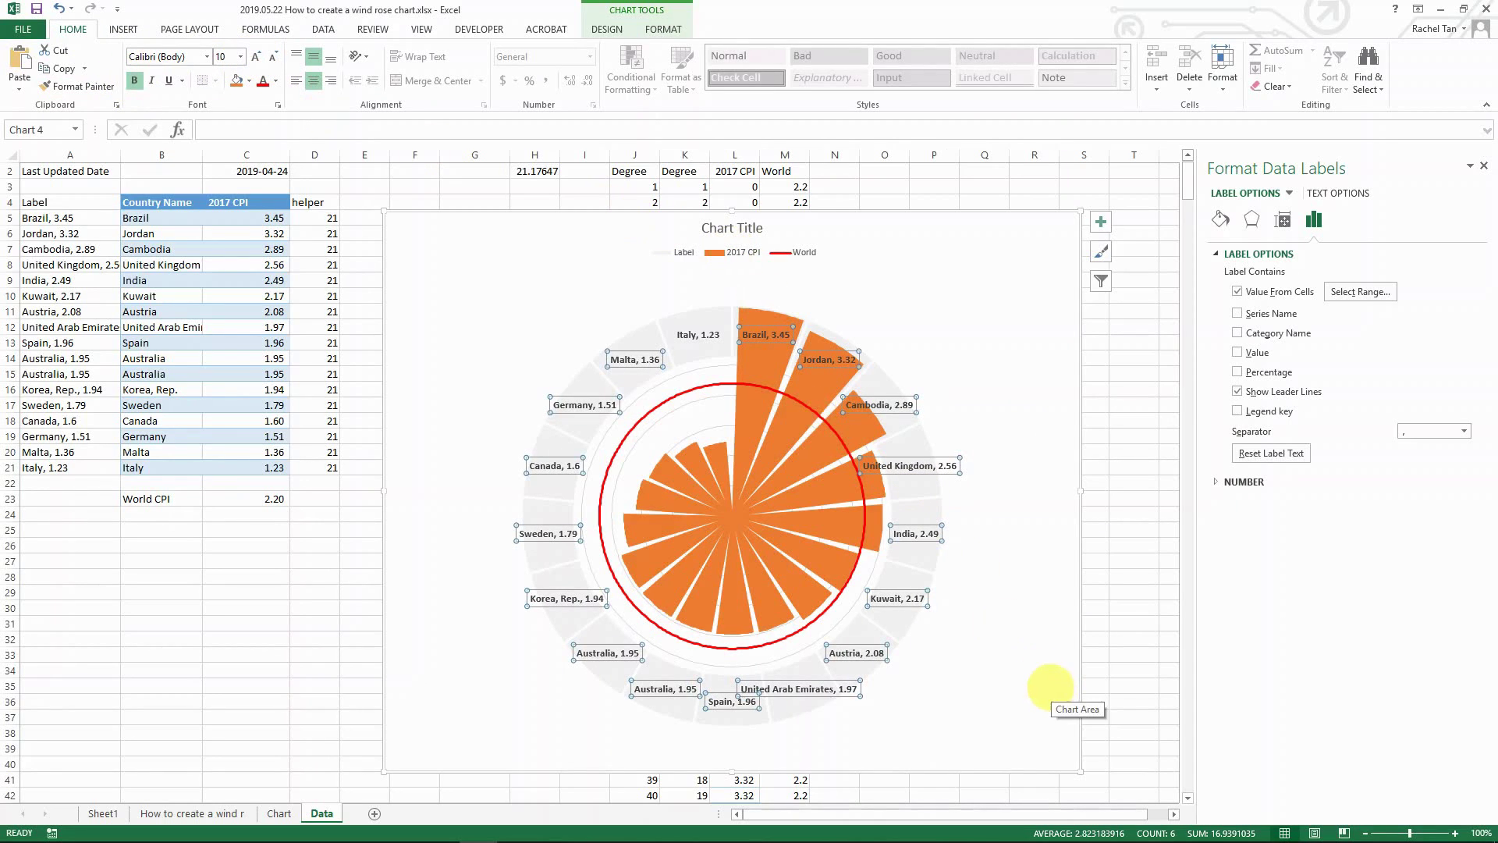
Step: Delete the Label entry from the chart legend, leaving 2017 CPI and World
{"action": "left_click", "coordinate": [1116, 581]}
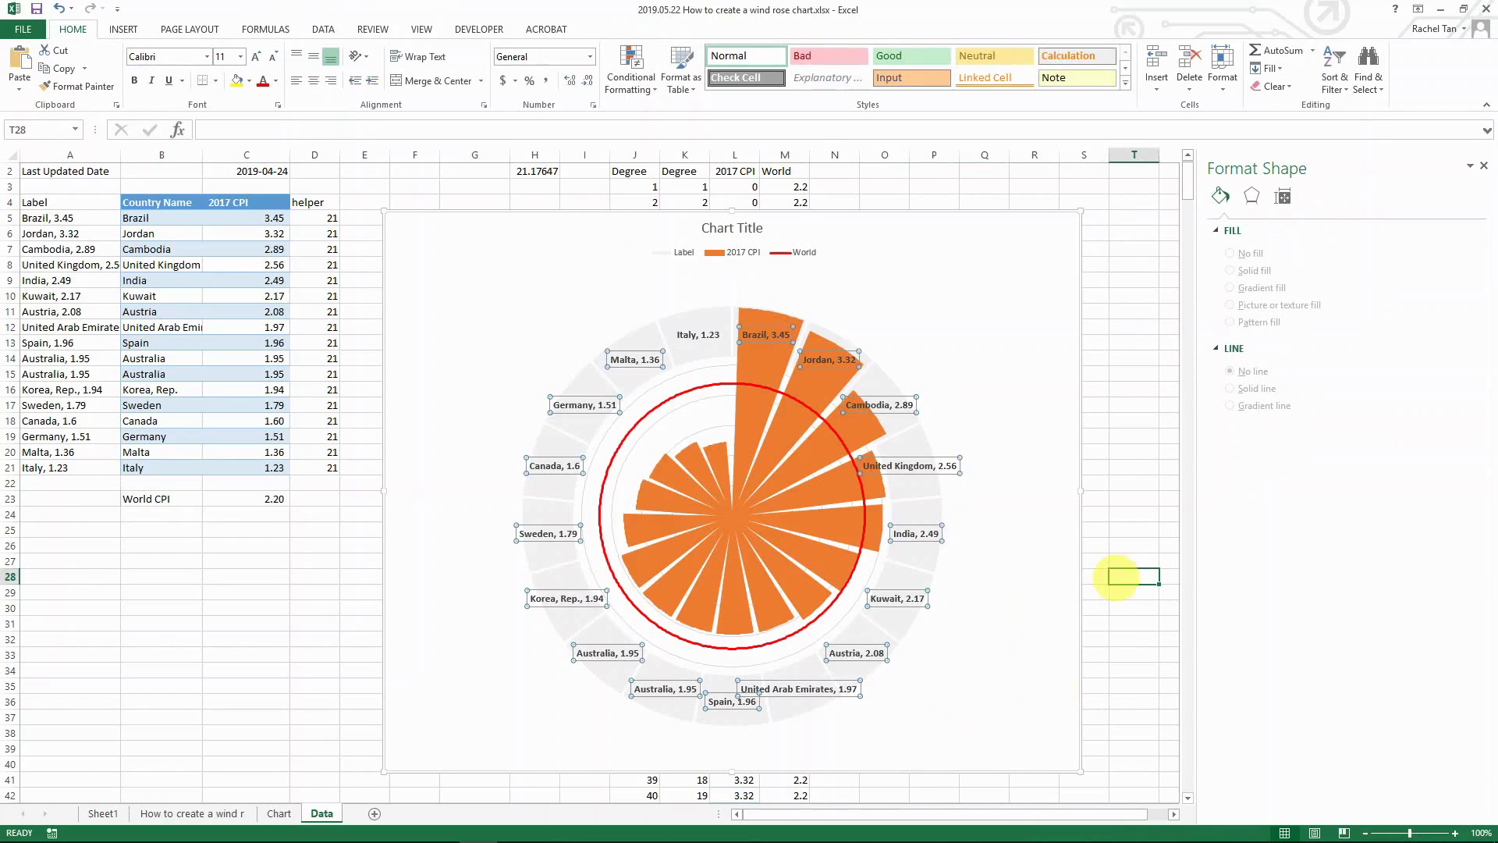
{"action": "left_click", "coordinate": [1022, 640]}
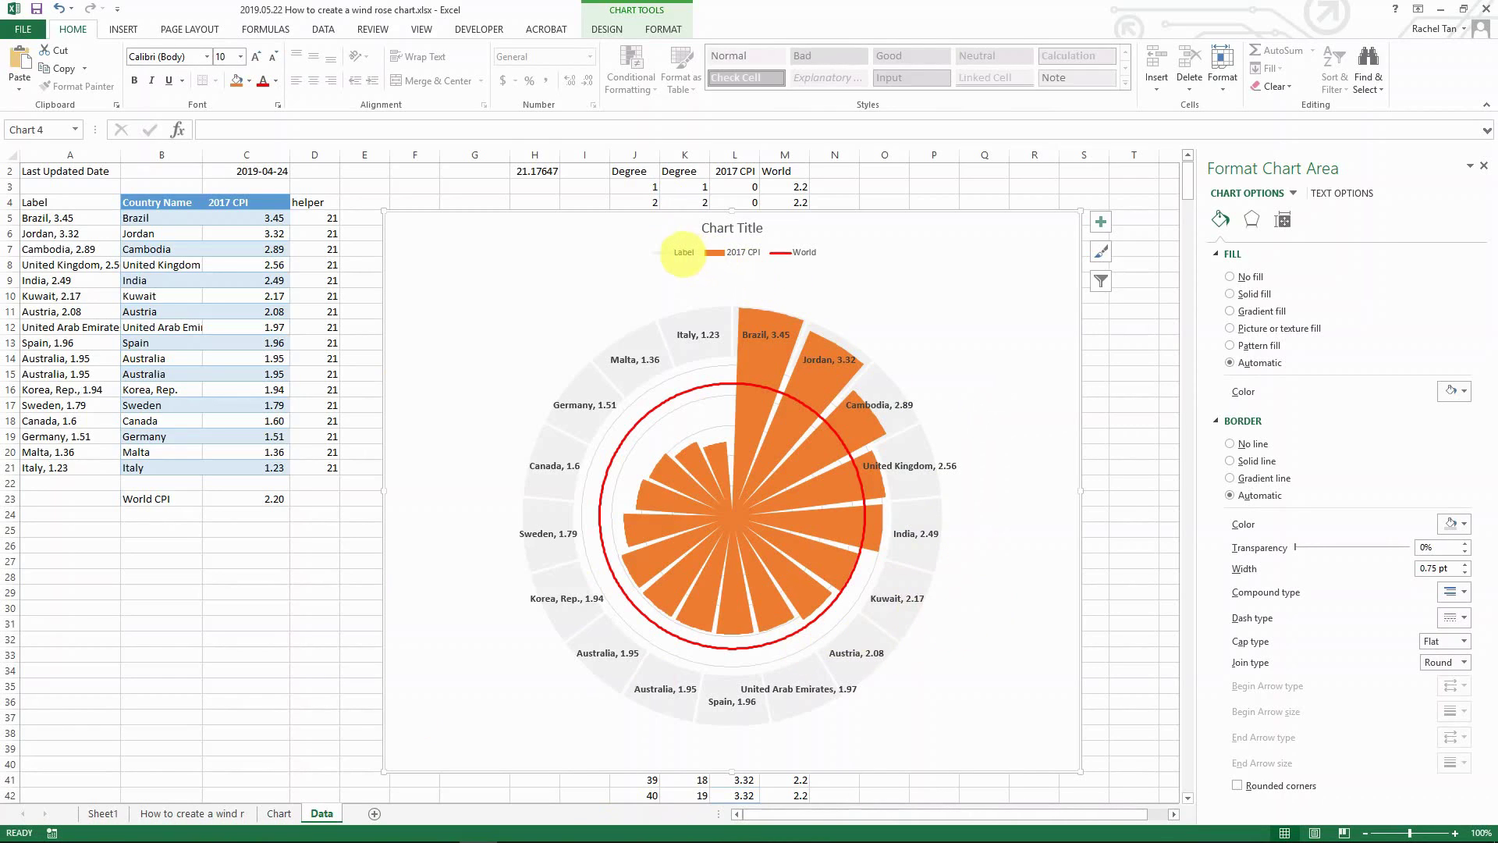
{"action": "left_click", "coordinate": [684, 254]}
{"action": "left_click", "coordinate": [685, 253]}
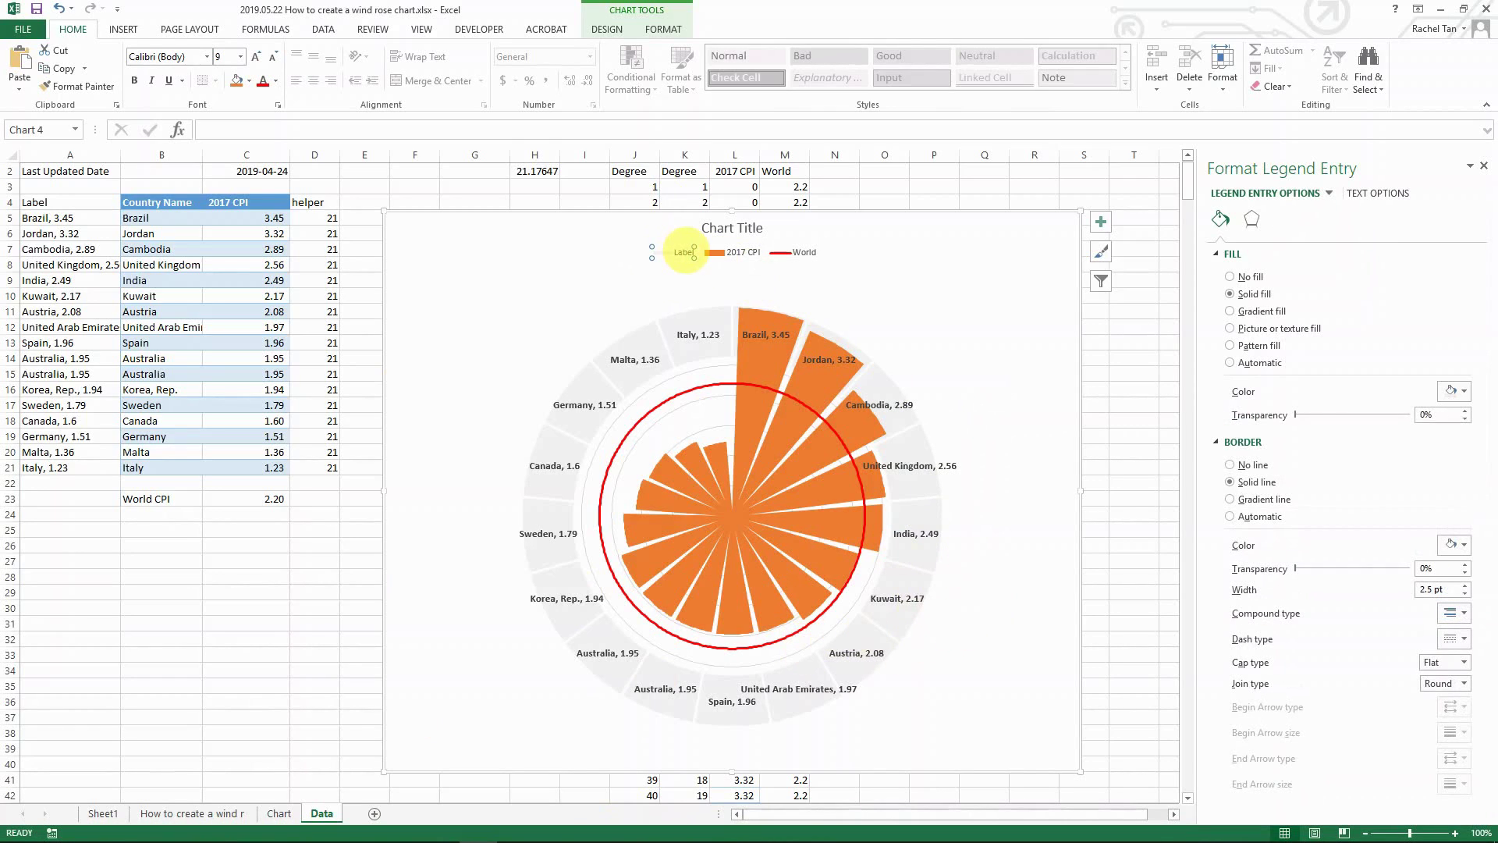
{"action": "key", "text": "Delete"}
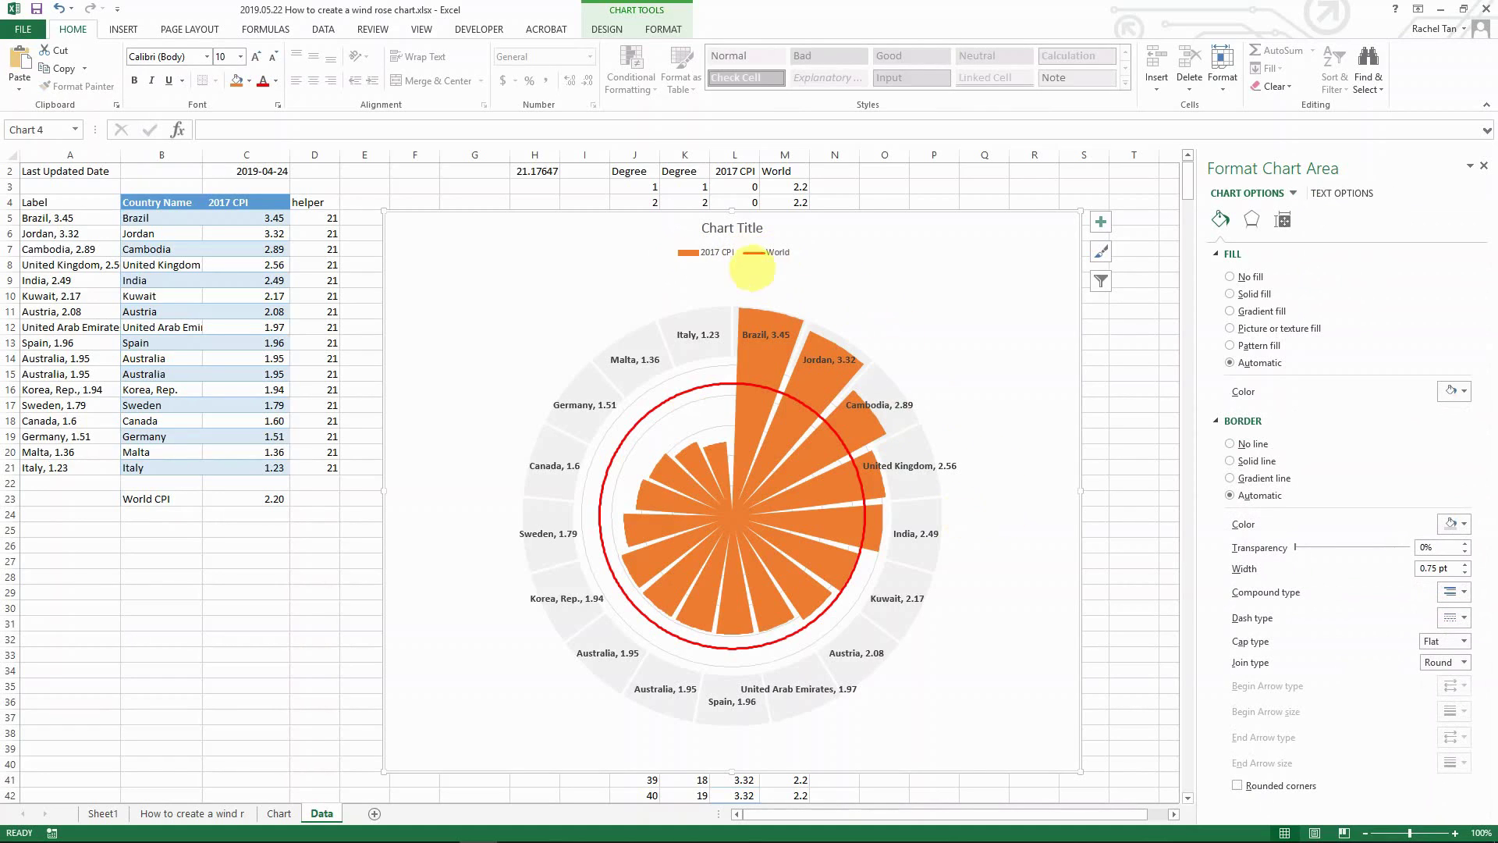
Step: Retitle the chart 'World CPI by Country' and move the title to the top-left corner
{"action": "left_click", "coordinate": [734, 226]}
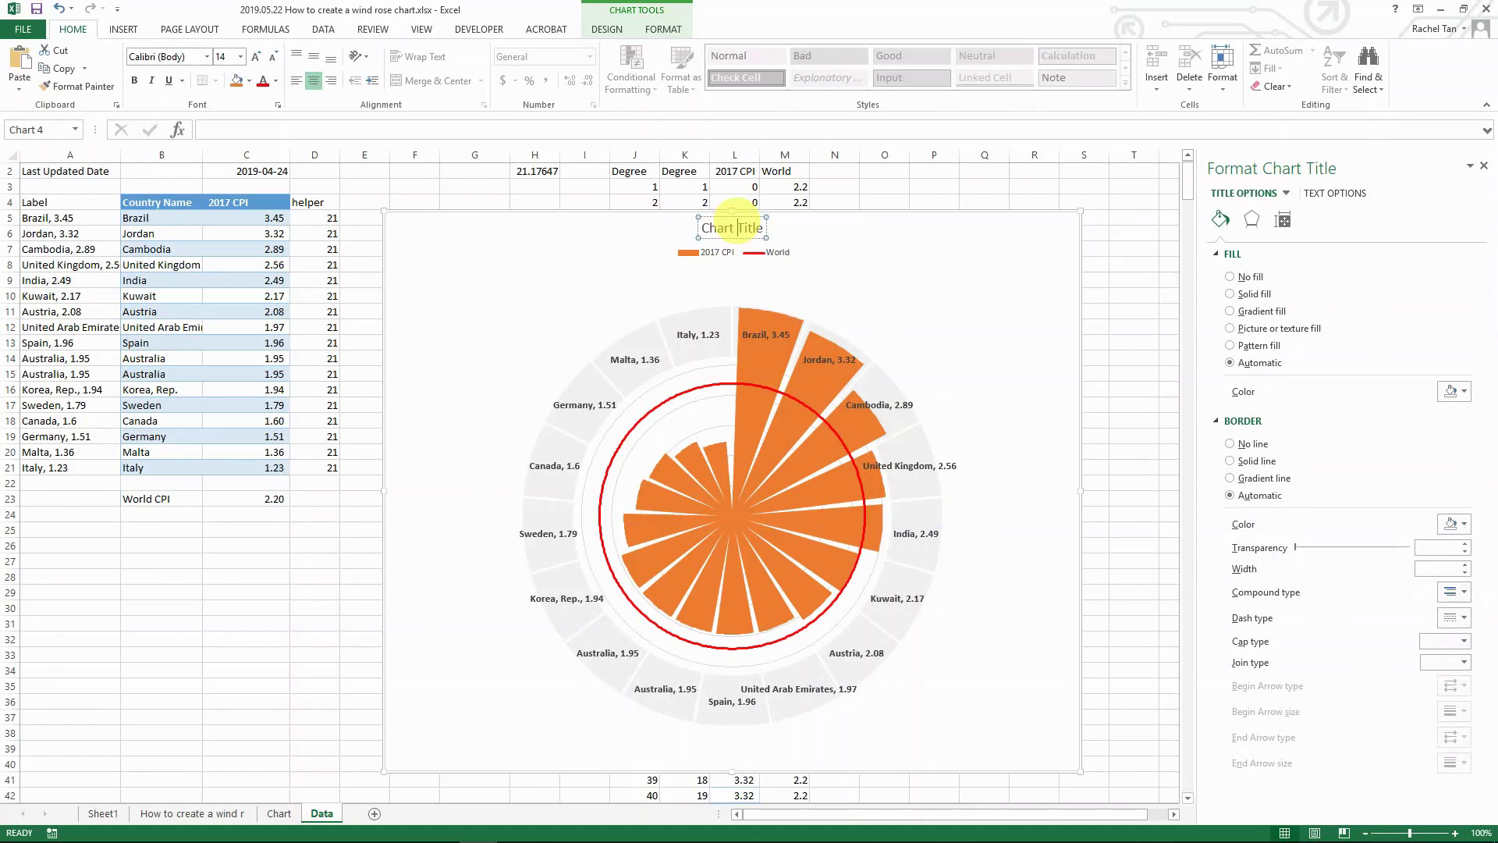
{"action": "key", "text": "ctrl+a"}
{"action": "type", "text": "World "}
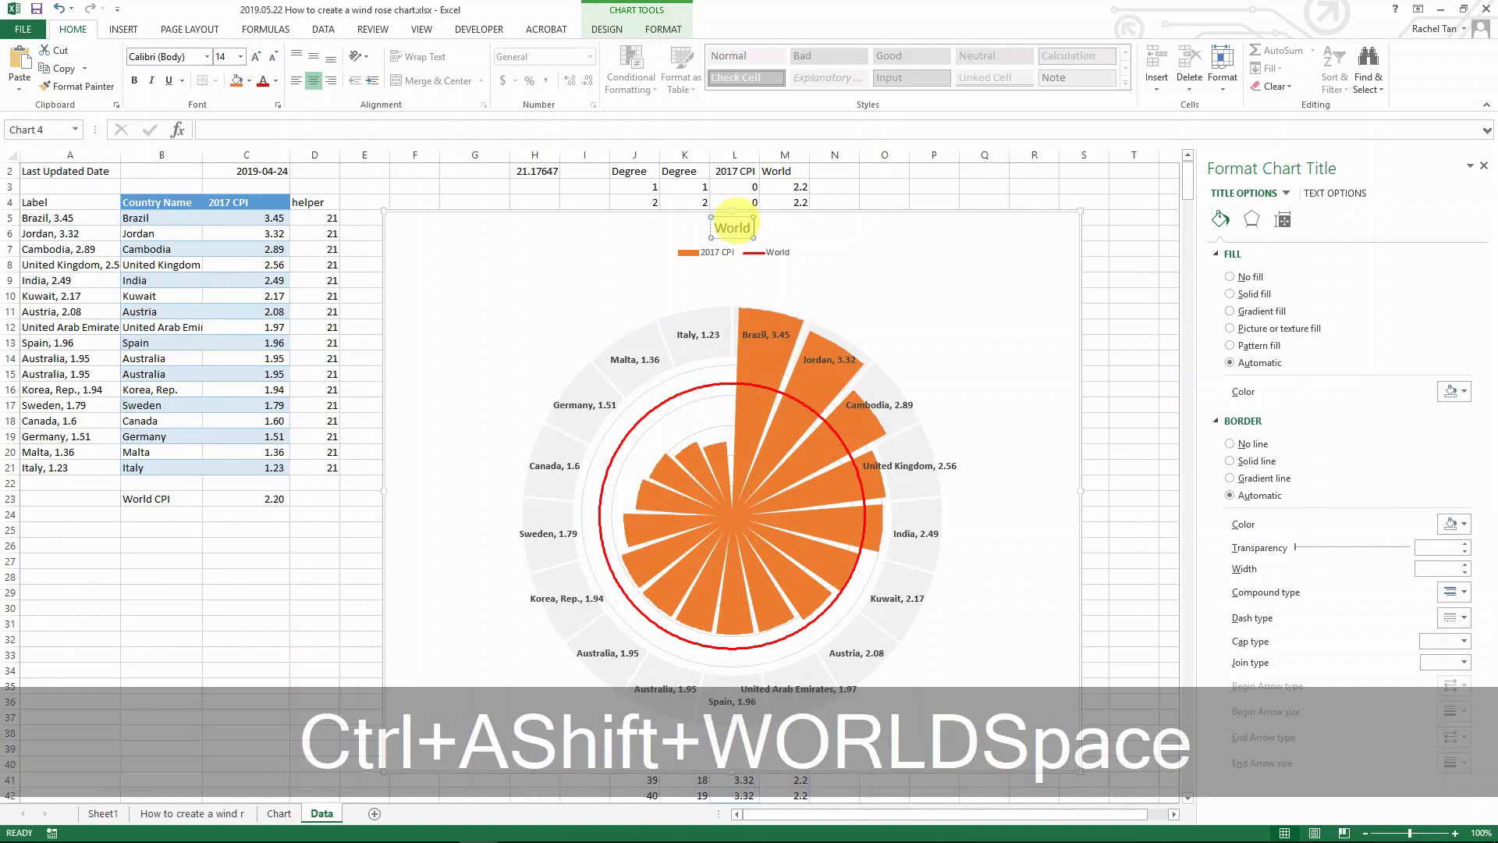
{"action": "type", "text": "CPI by "}
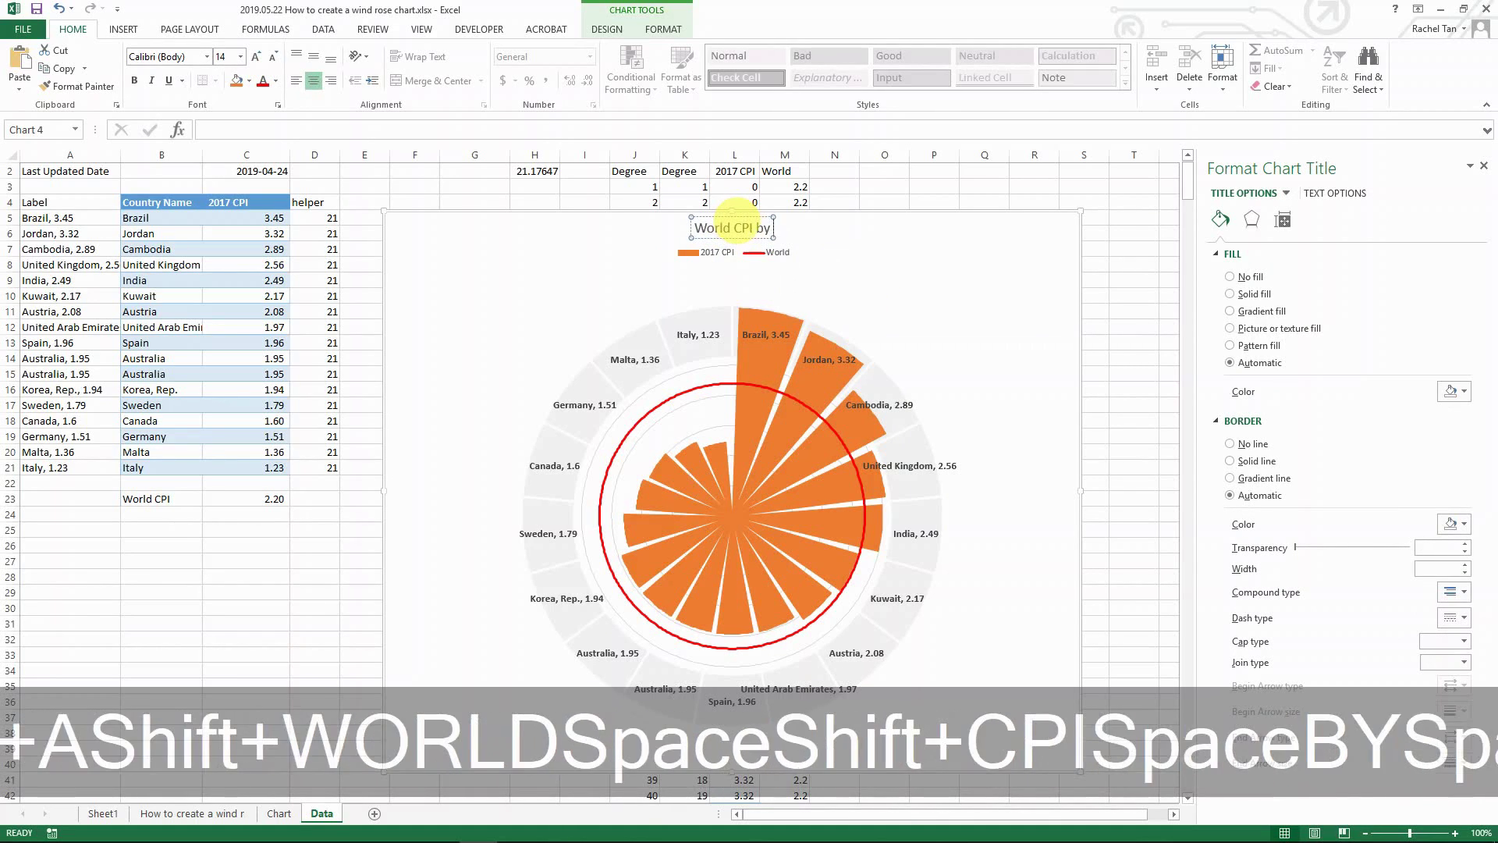
{"action": "type", "text": "Country"}
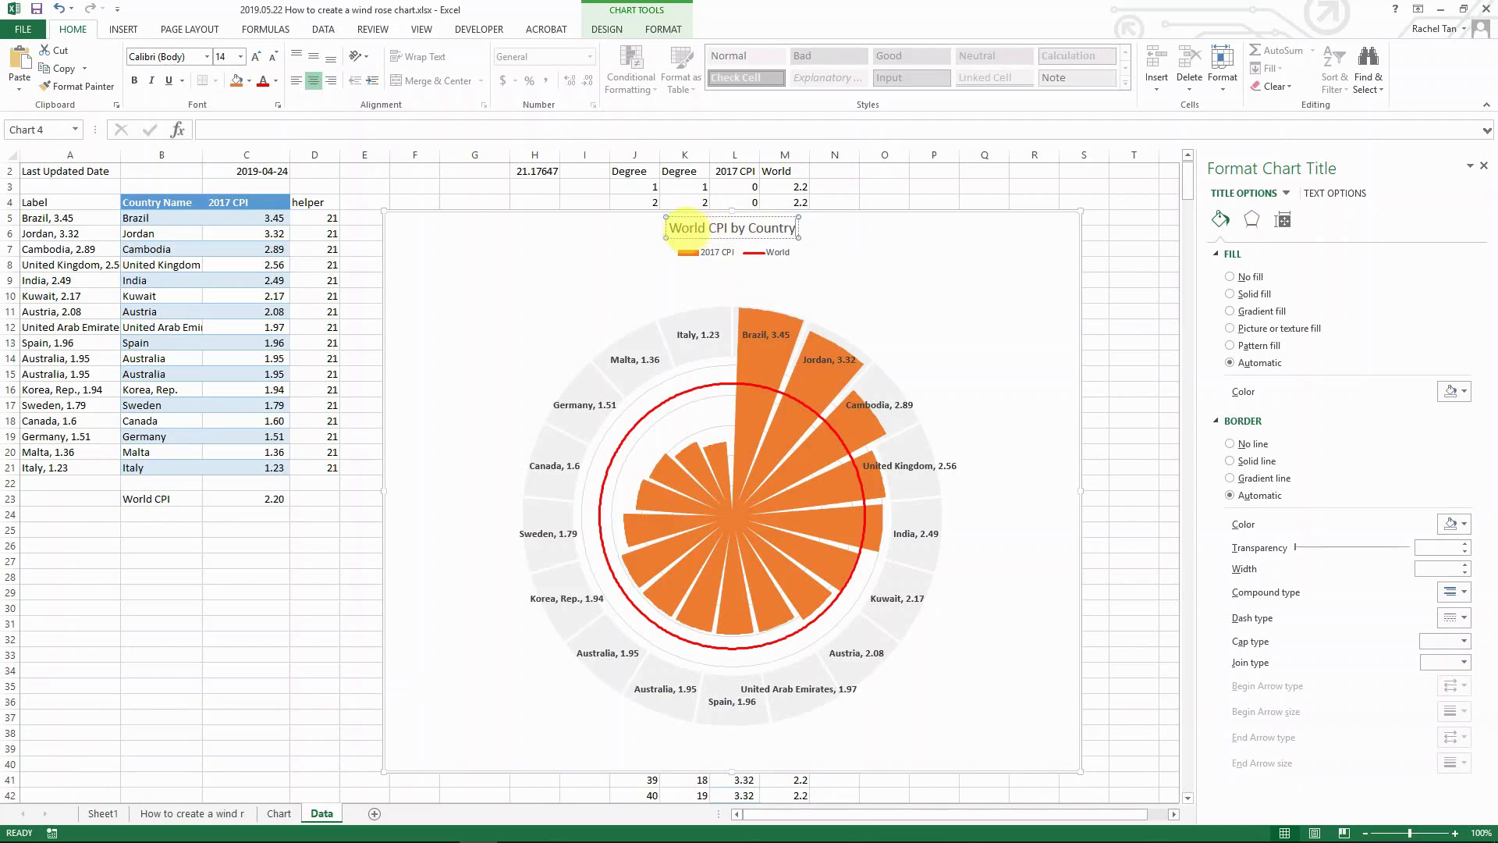
{"action": "left_click_drag", "start_coordinate": [663, 229], "coordinate": [395, 226]}
{"action": "left_click", "coordinate": [1003, 468]}
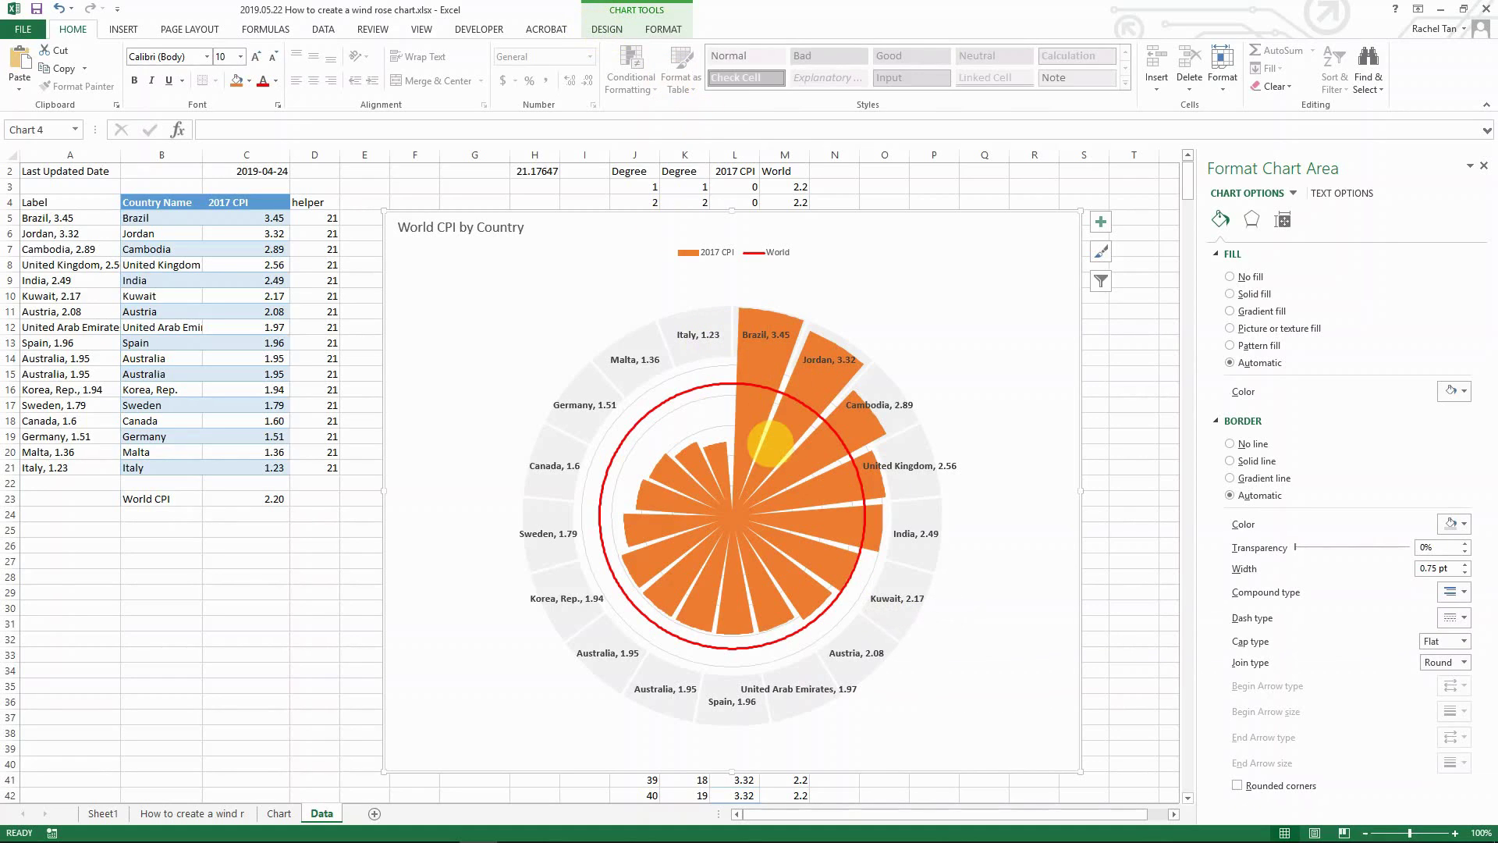
Step: Draw a line callout at the chart's lower right with white fill and red text
{"action": "left_click", "coordinate": [123, 31]}
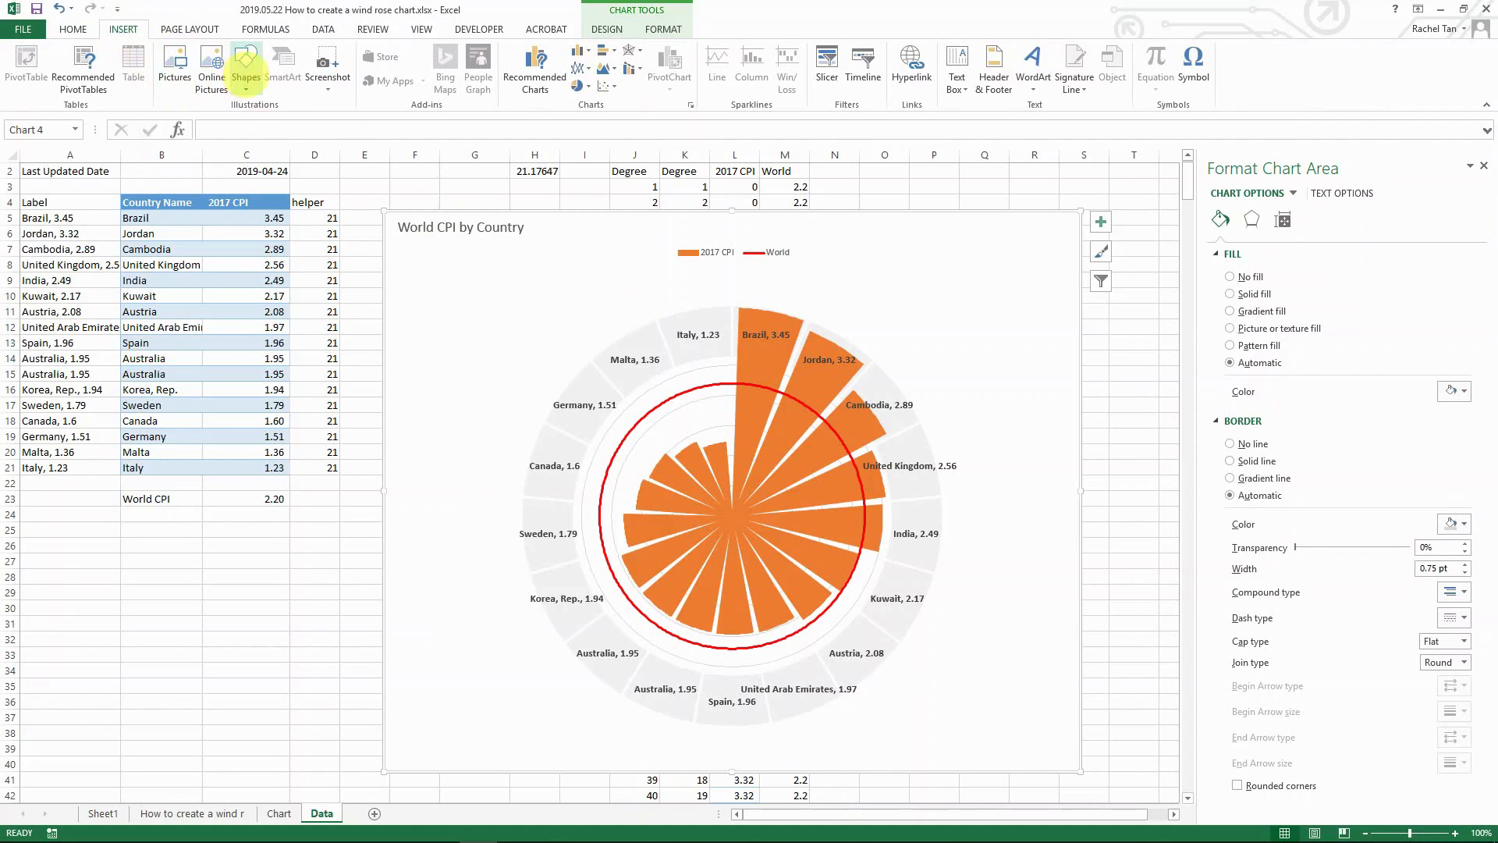
{"action": "left_click", "coordinate": [246, 62]}
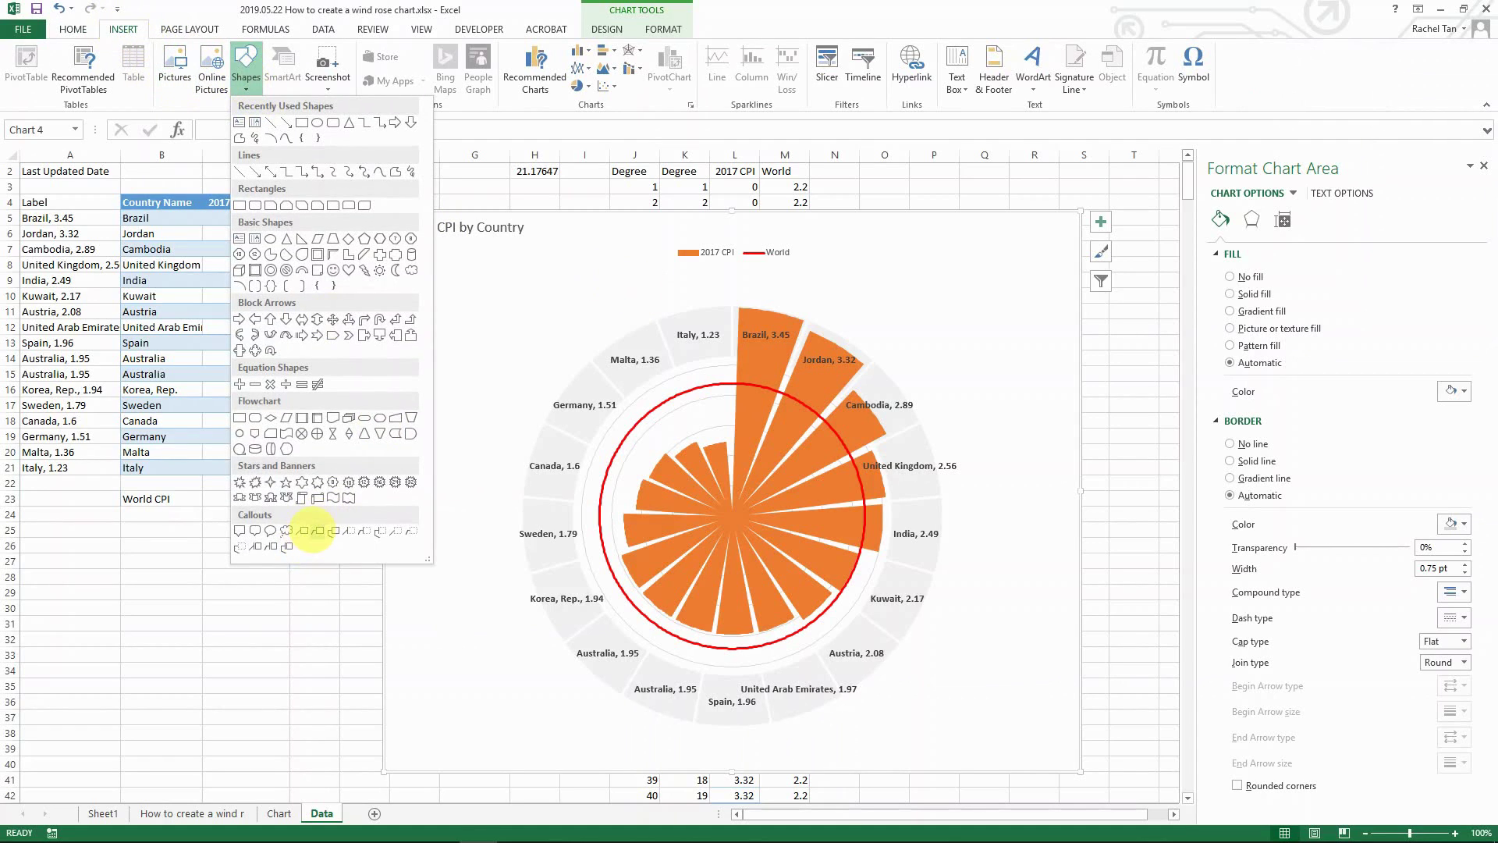
{"action": "left_click", "coordinate": [301, 531]}
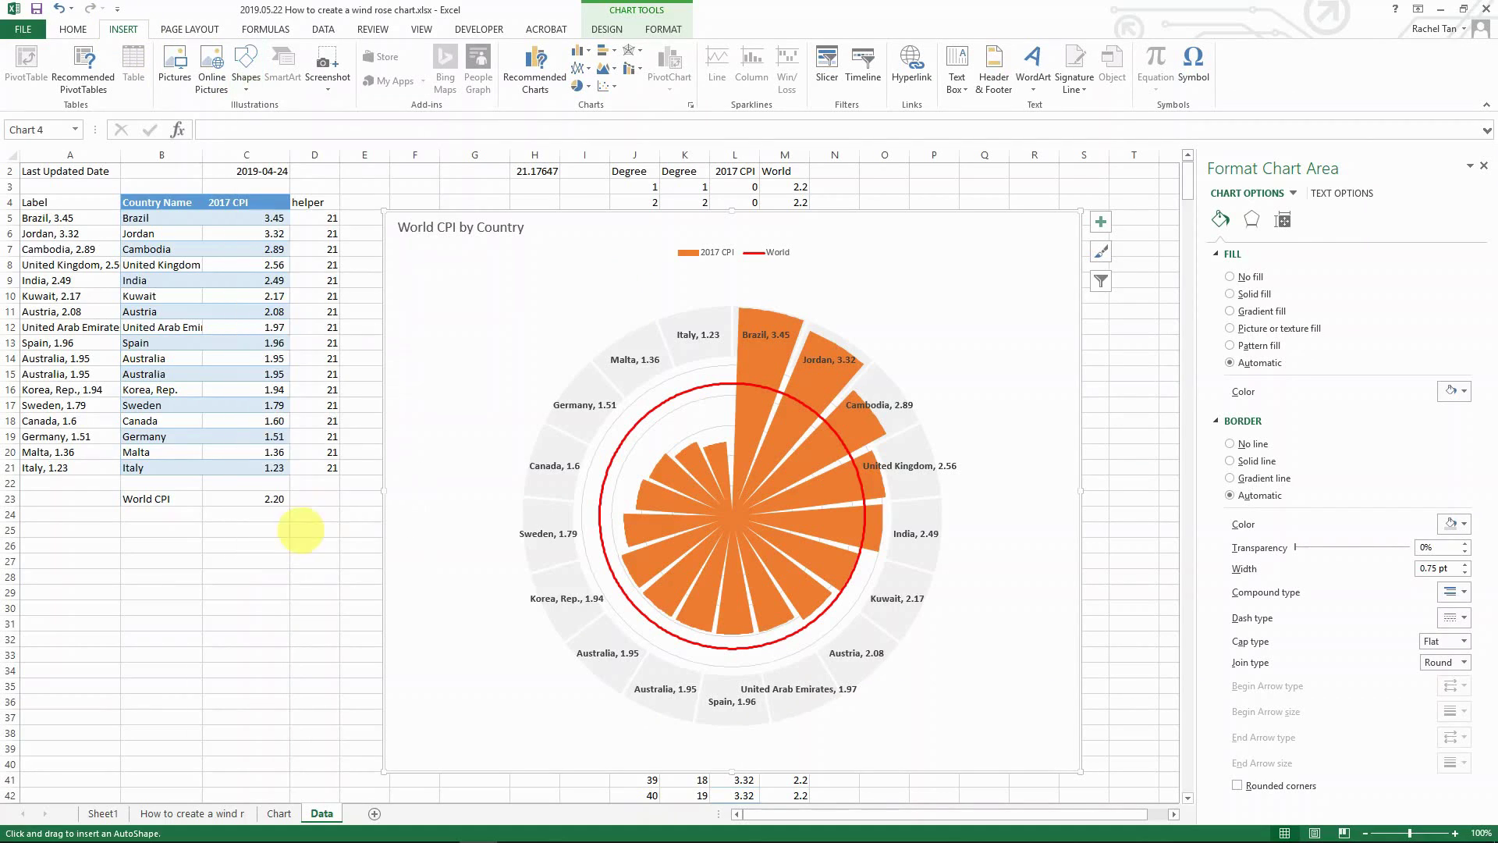
{"action": "mouse_move", "coordinate": [906, 686]}
{"action": "left_mouse_down"}
{"action": "mouse_move", "coordinate": [910, 702]}
{"action": "mouse_move", "coordinate": [1051, 729]}
{"action": "left_mouse_up"}
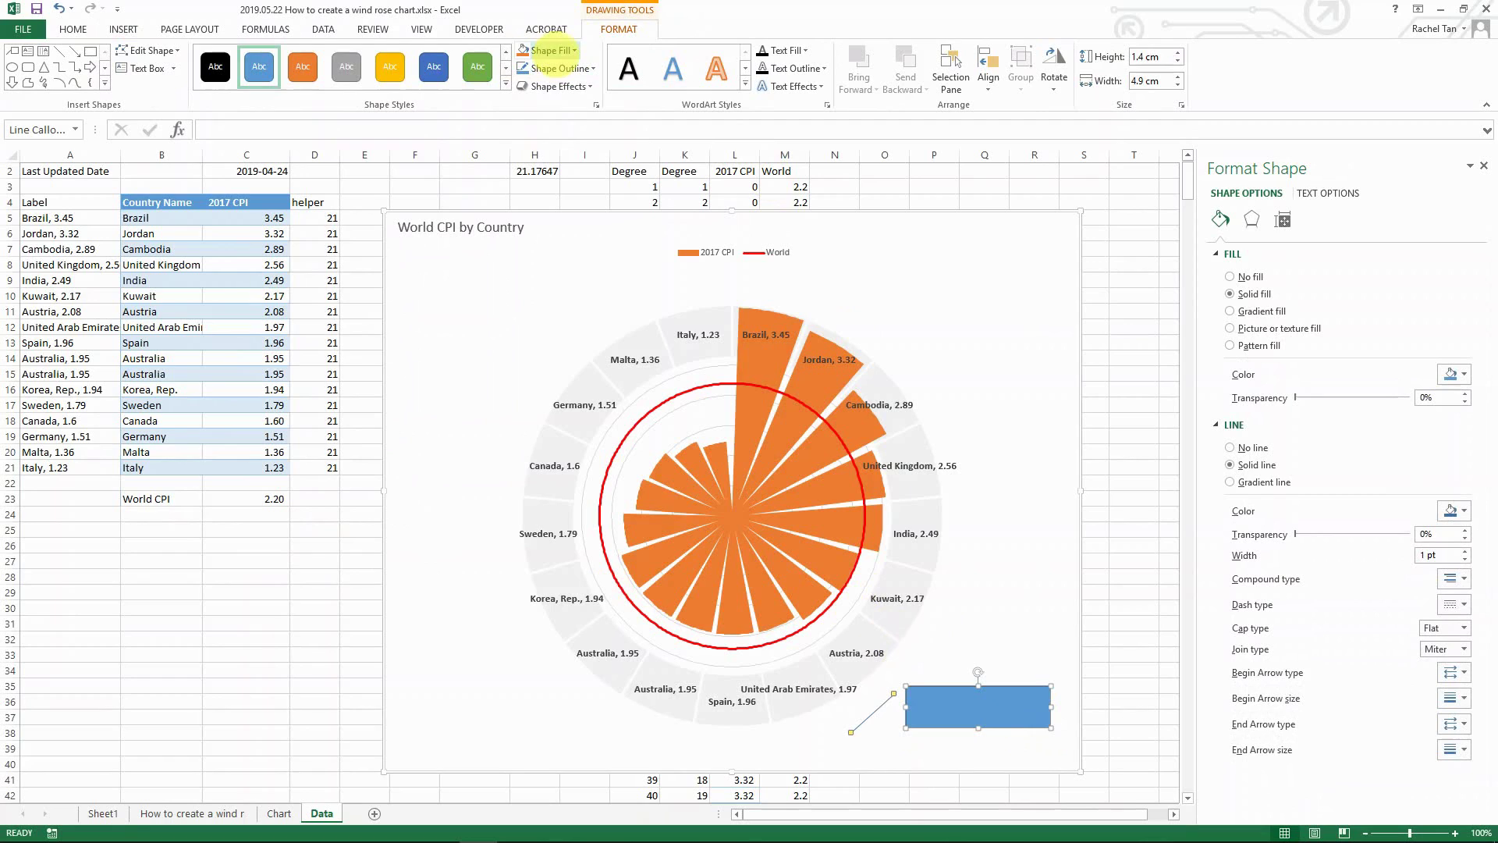
{"action": "left_click", "coordinate": [546, 49]}
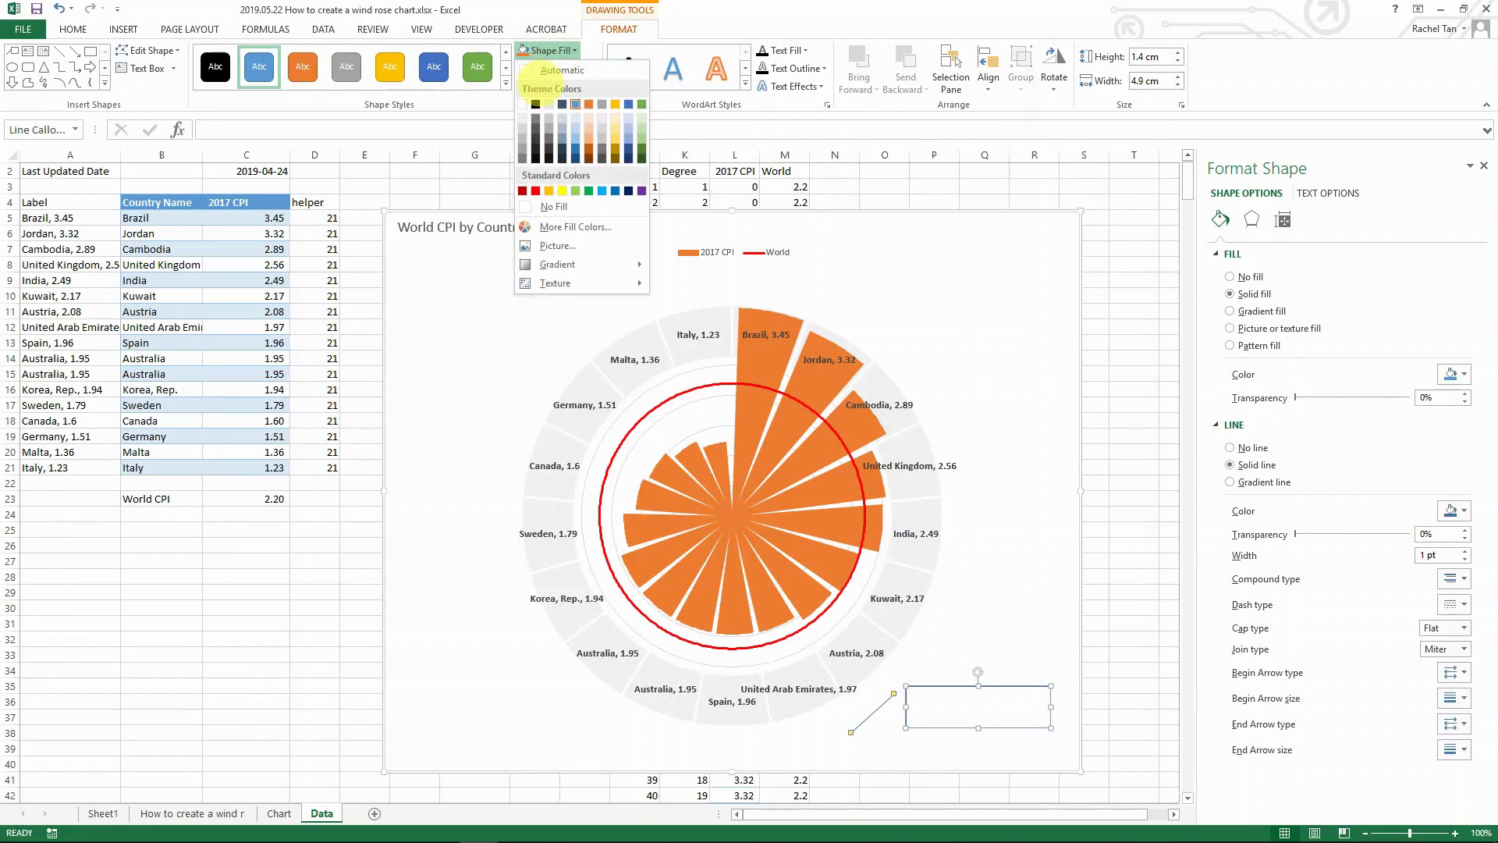
{"action": "left_click", "coordinate": [524, 69]}
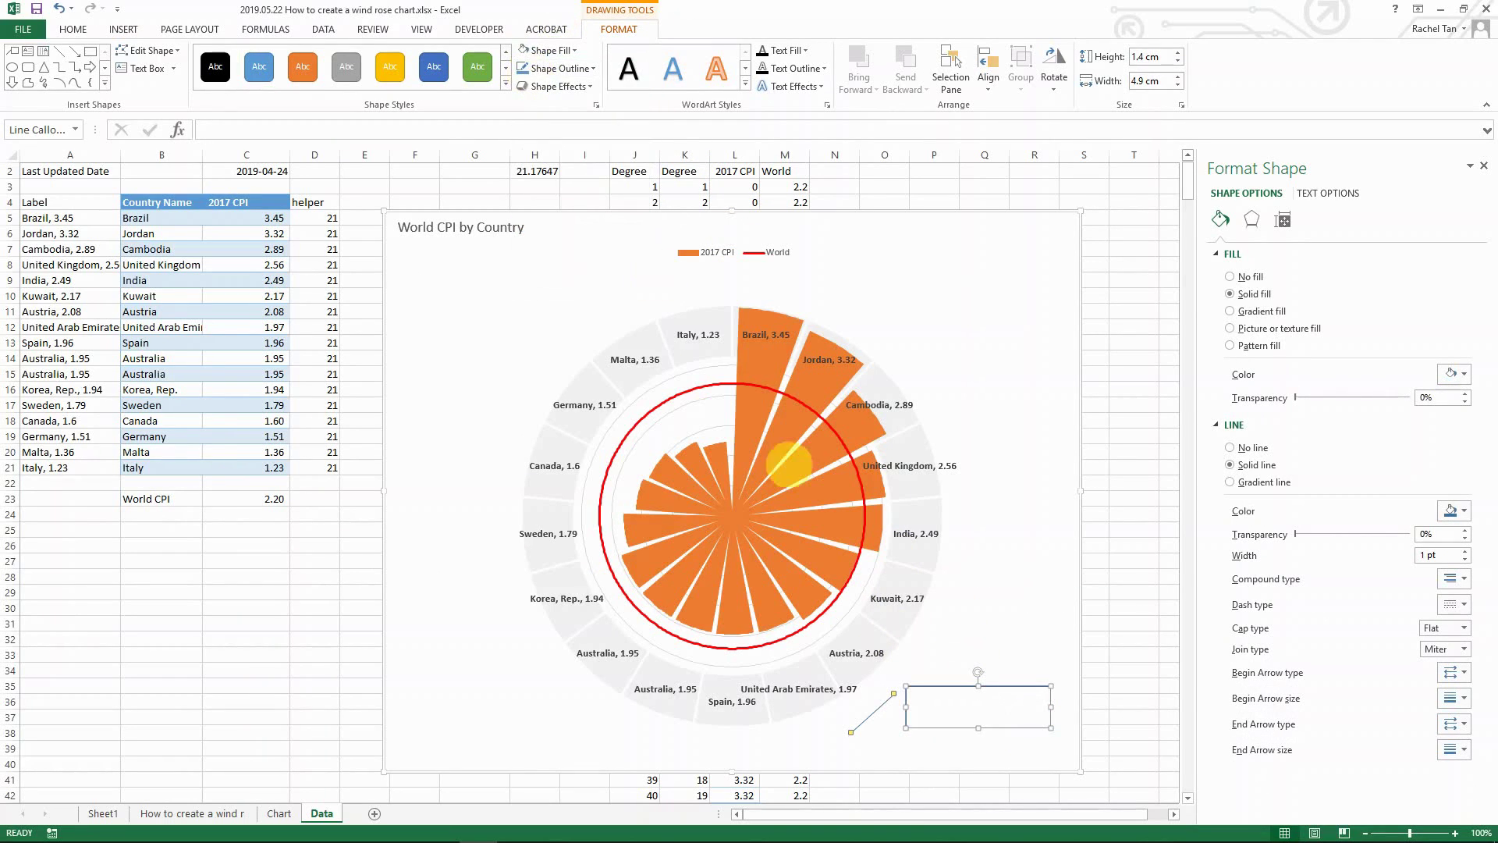
{"action": "left_click", "coordinate": [803, 50]}
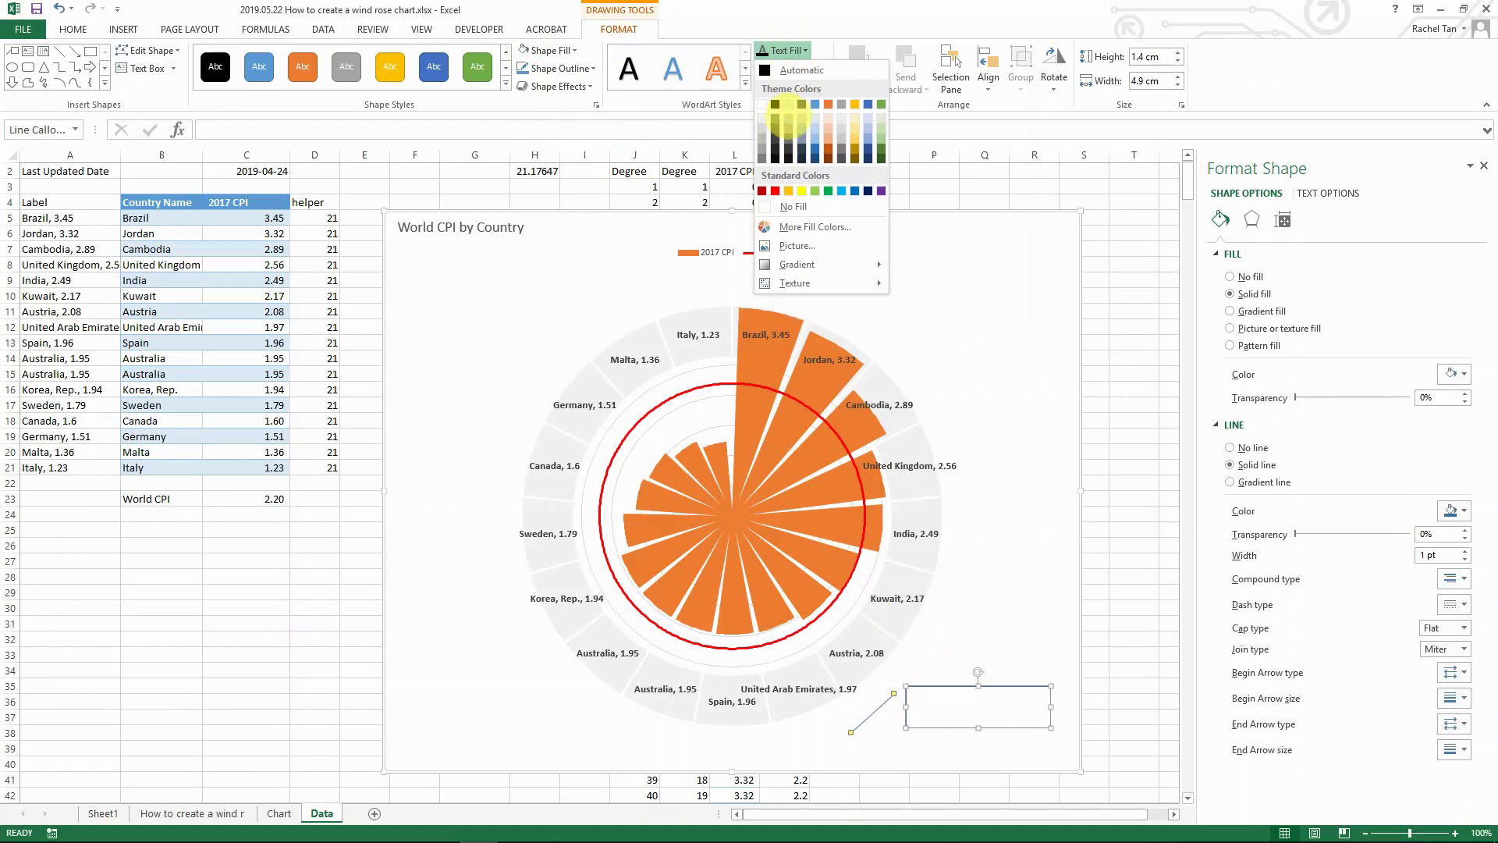
{"action": "left_click", "coordinate": [779, 189]}
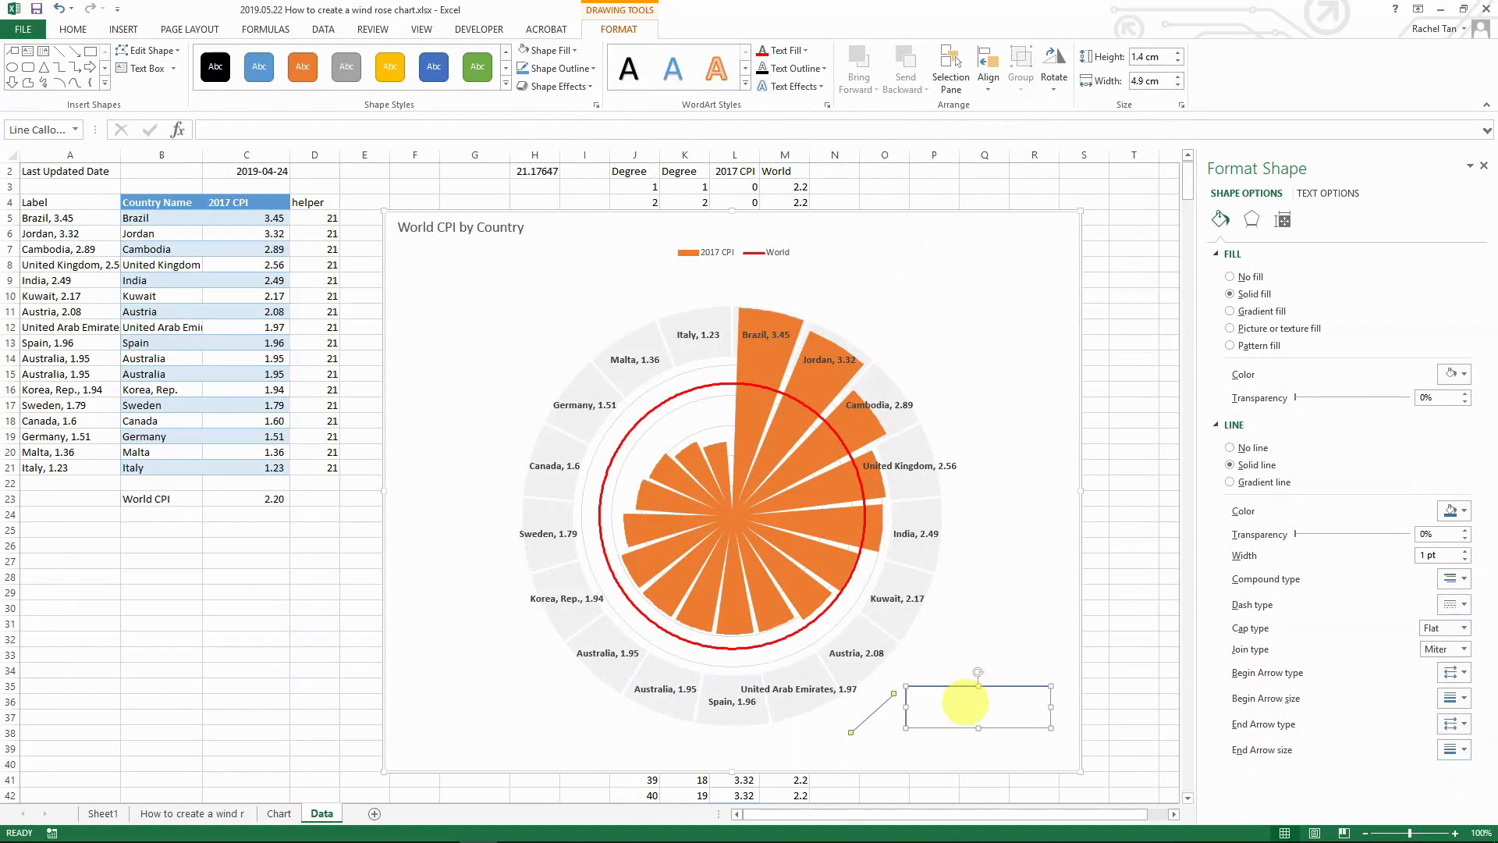
Step: Type 'World Average CPI: 2.2' into the callout
{"action": "type", "text": "Worl"}
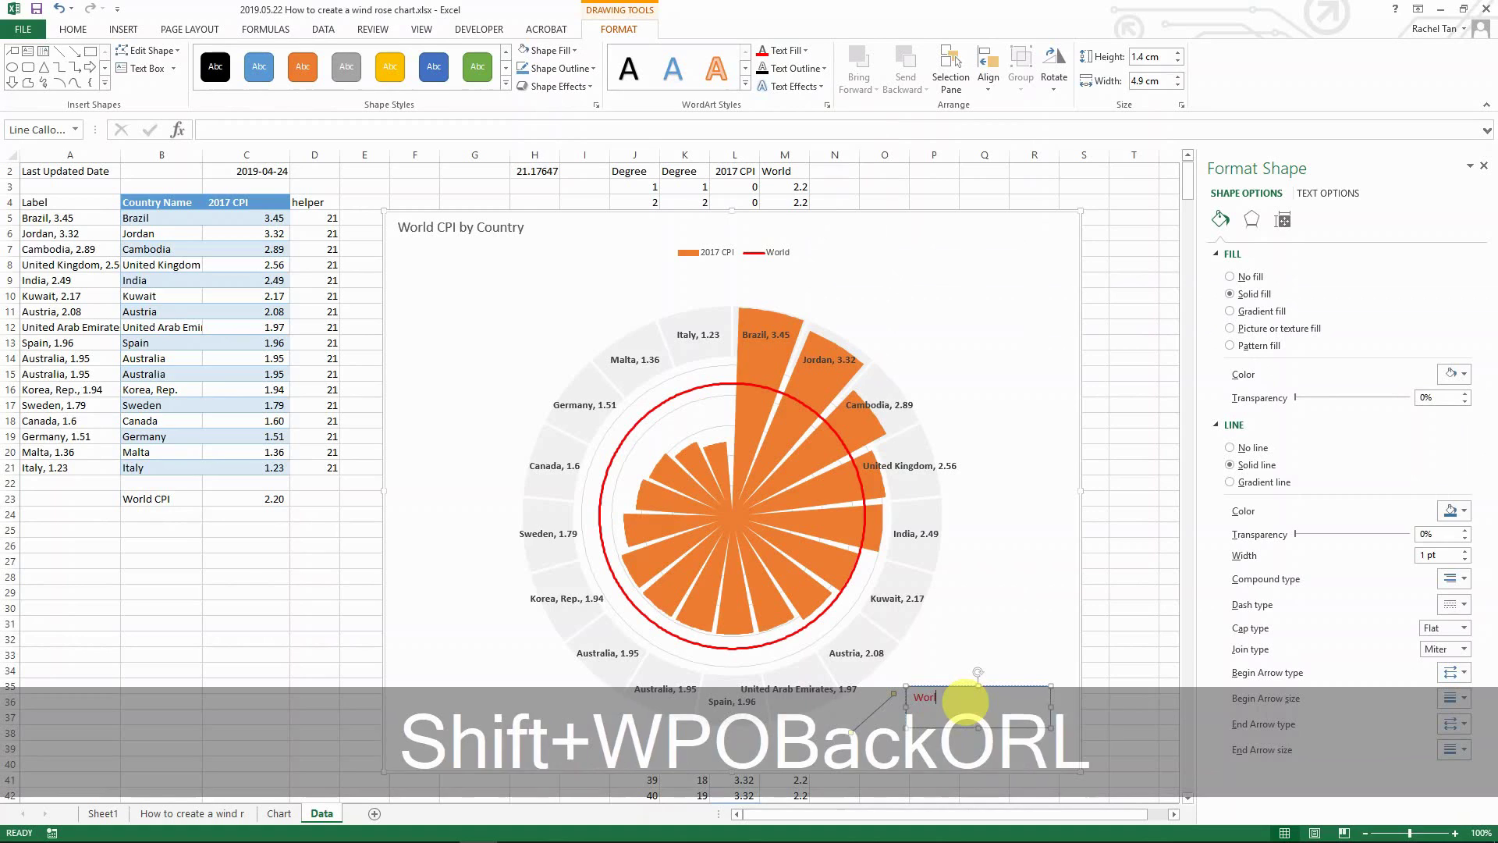
{"action": "type", "text": "d Sv"}
{"action": "key", "text": "BackSpace"}
{"action": "key", "text": "BackSpace"}
{"action": "type", "text": "A"}
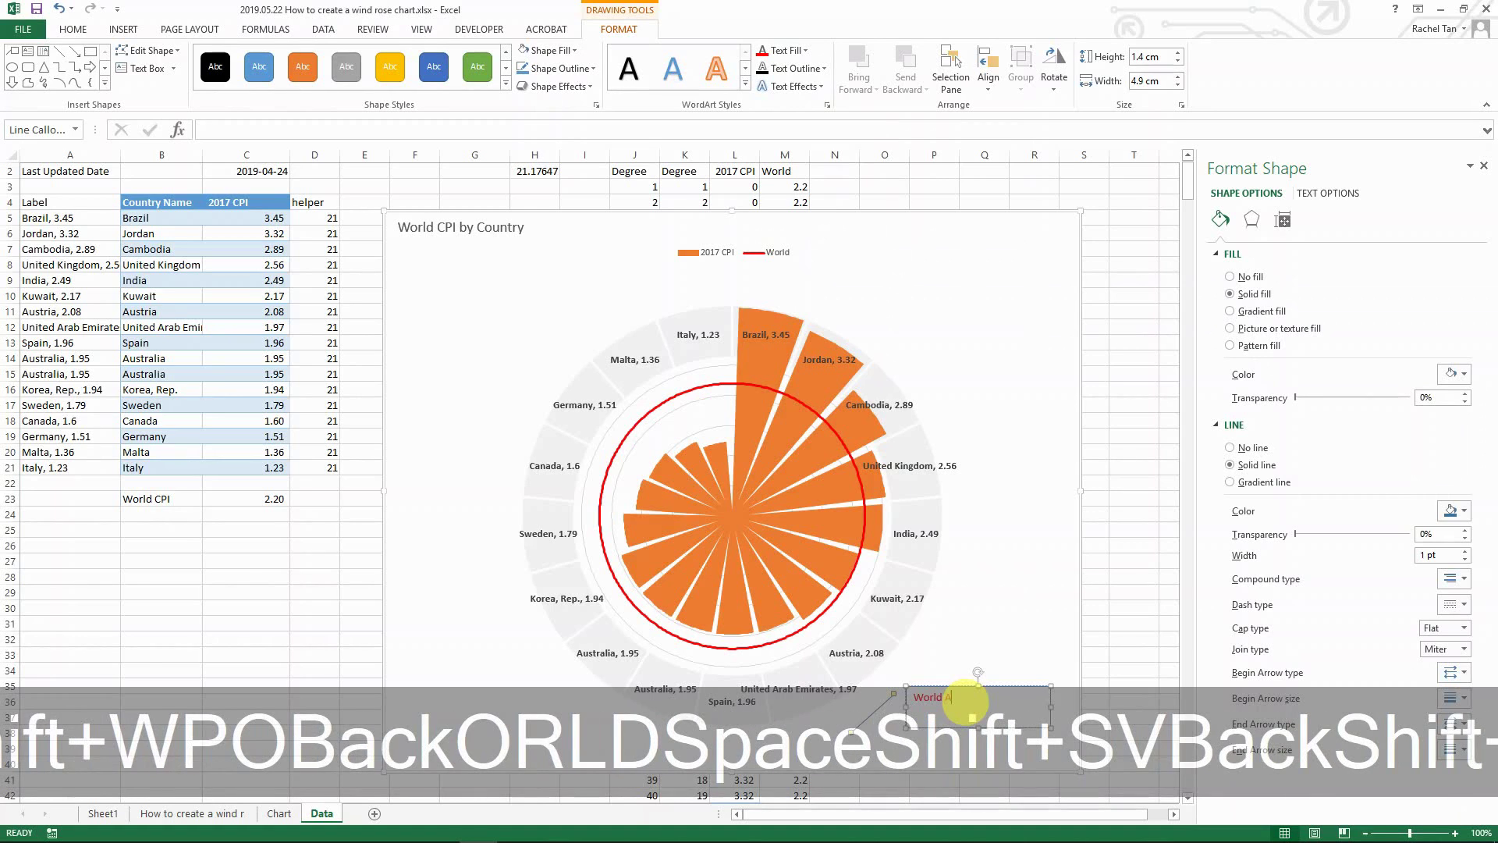
{"action": "type", "text": "verage CPI: 2"}
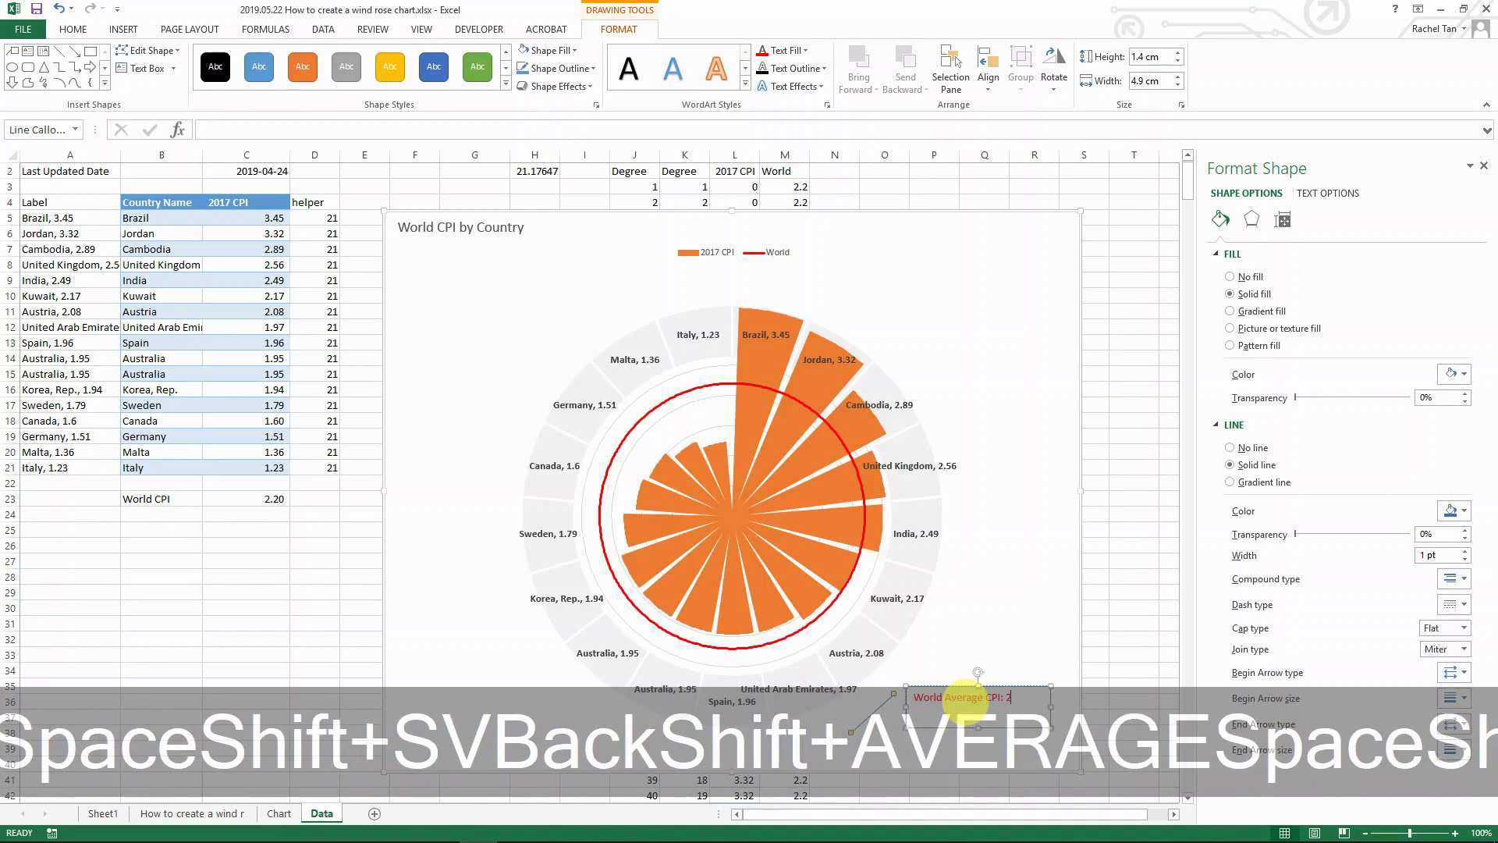
{"action": "type", "text": ".2"}
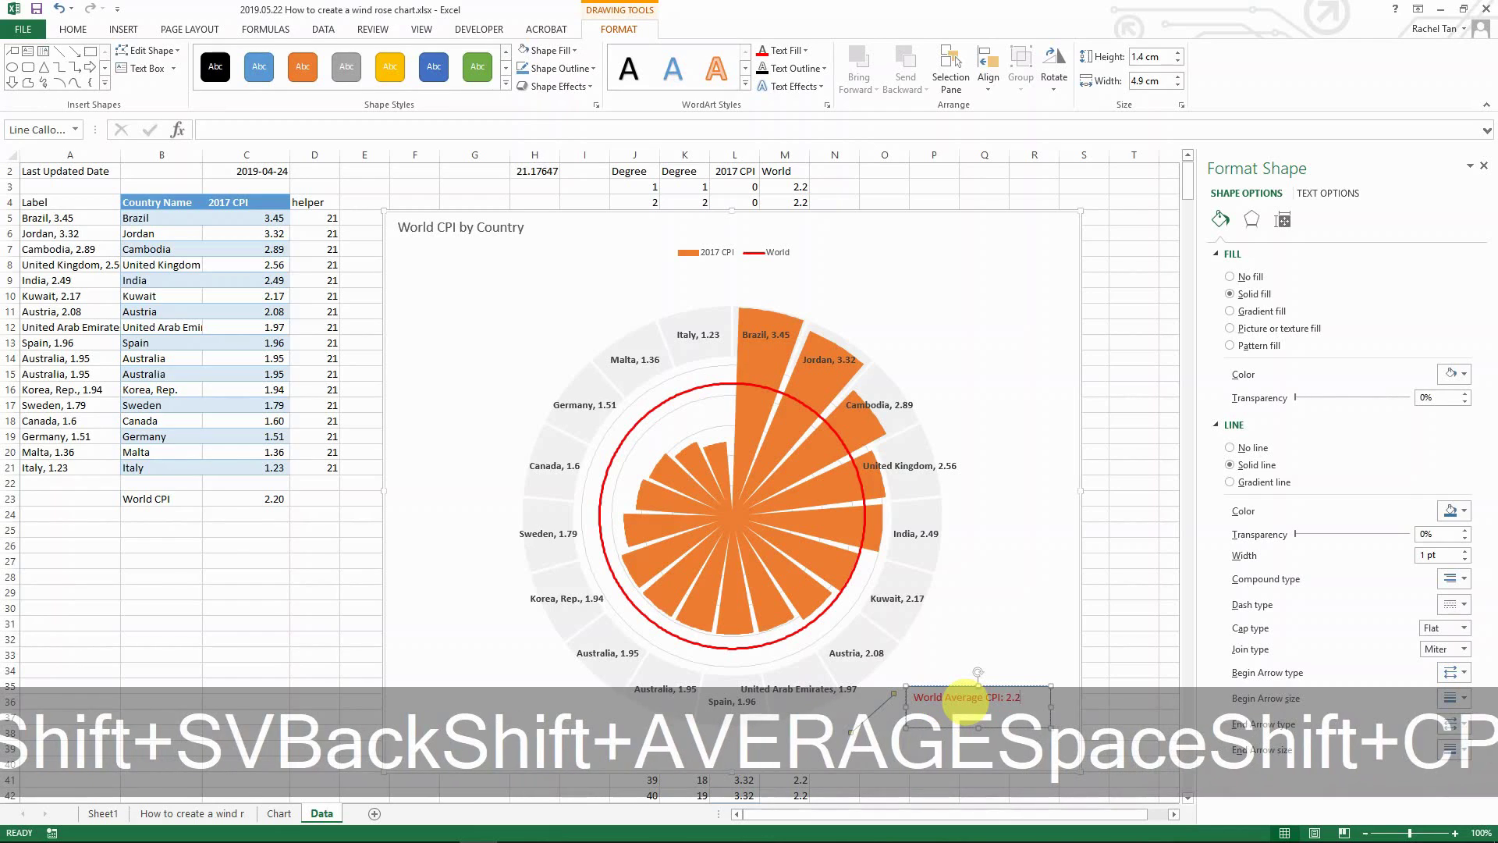
{"action": "left_click", "coordinate": [917, 690]}
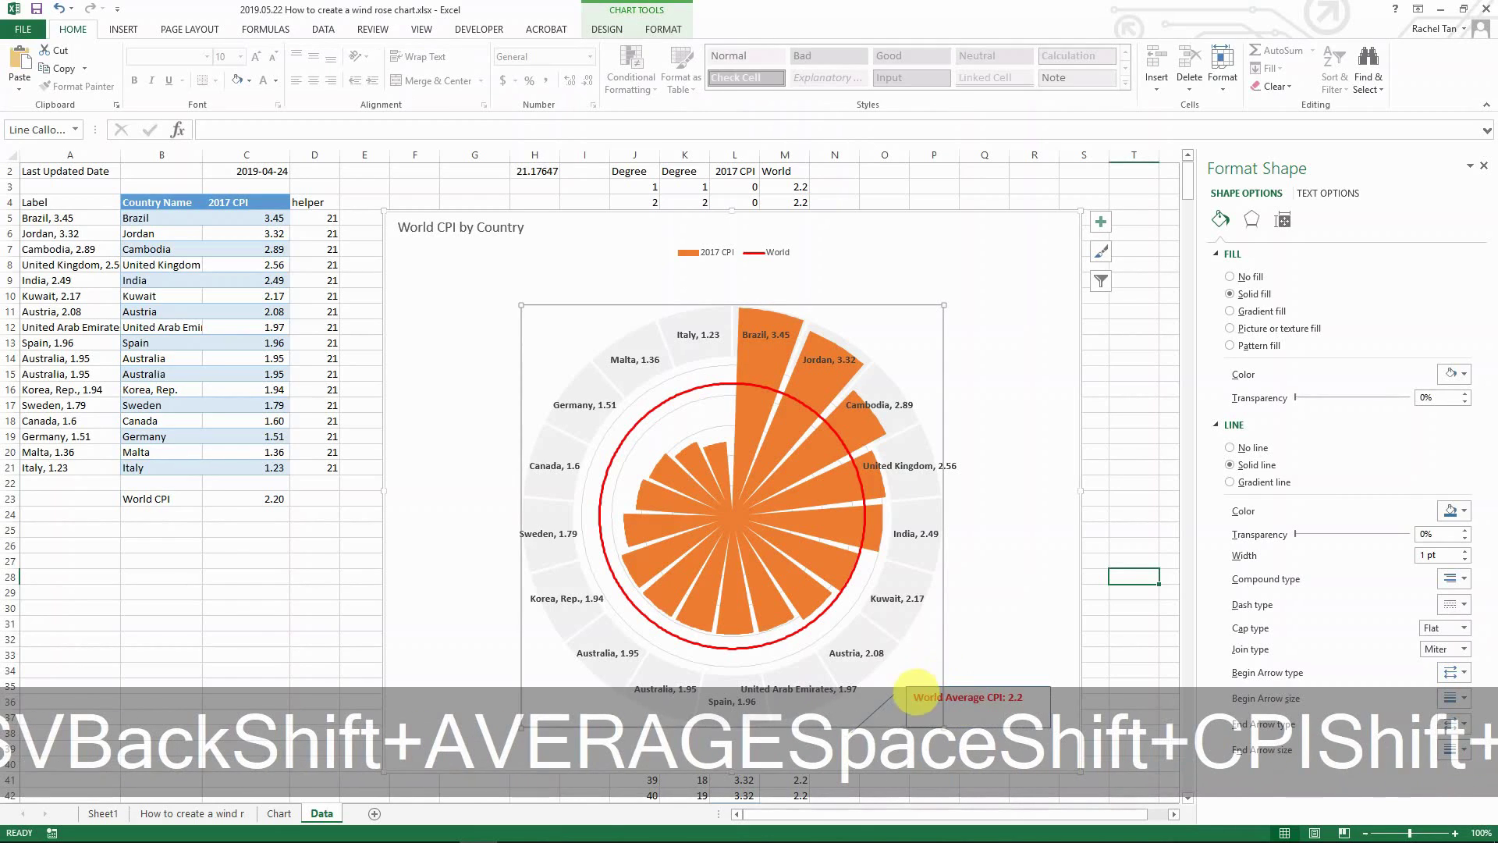
Step: Point the callout's leader at the red World circle near Kuwait
{"action": "left_click", "coordinate": [993, 687]}
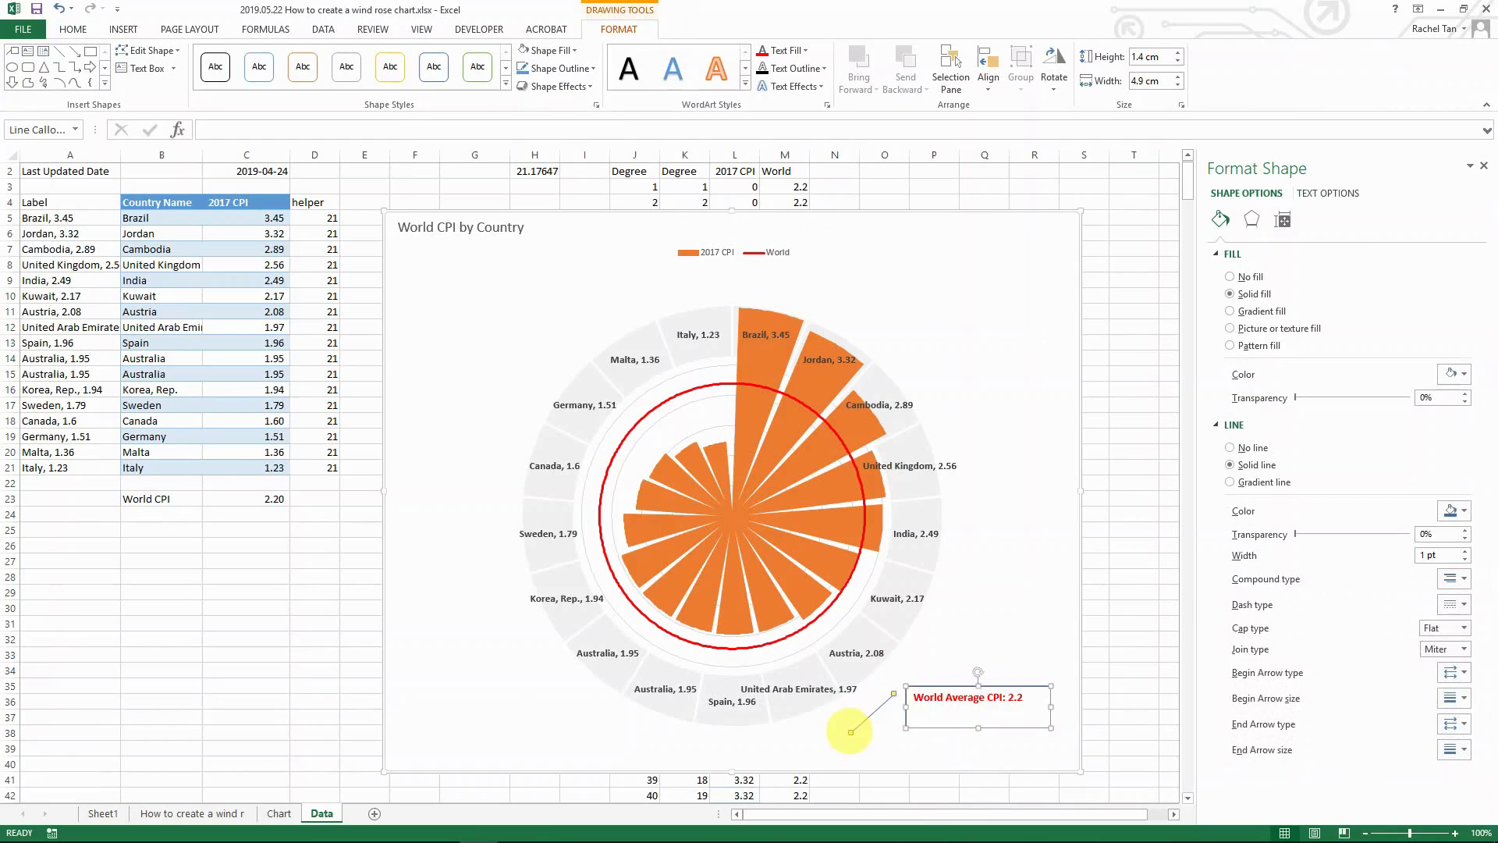
{"action": "left_click_drag", "start_coordinate": [850, 732], "coordinate": [843, 600]}
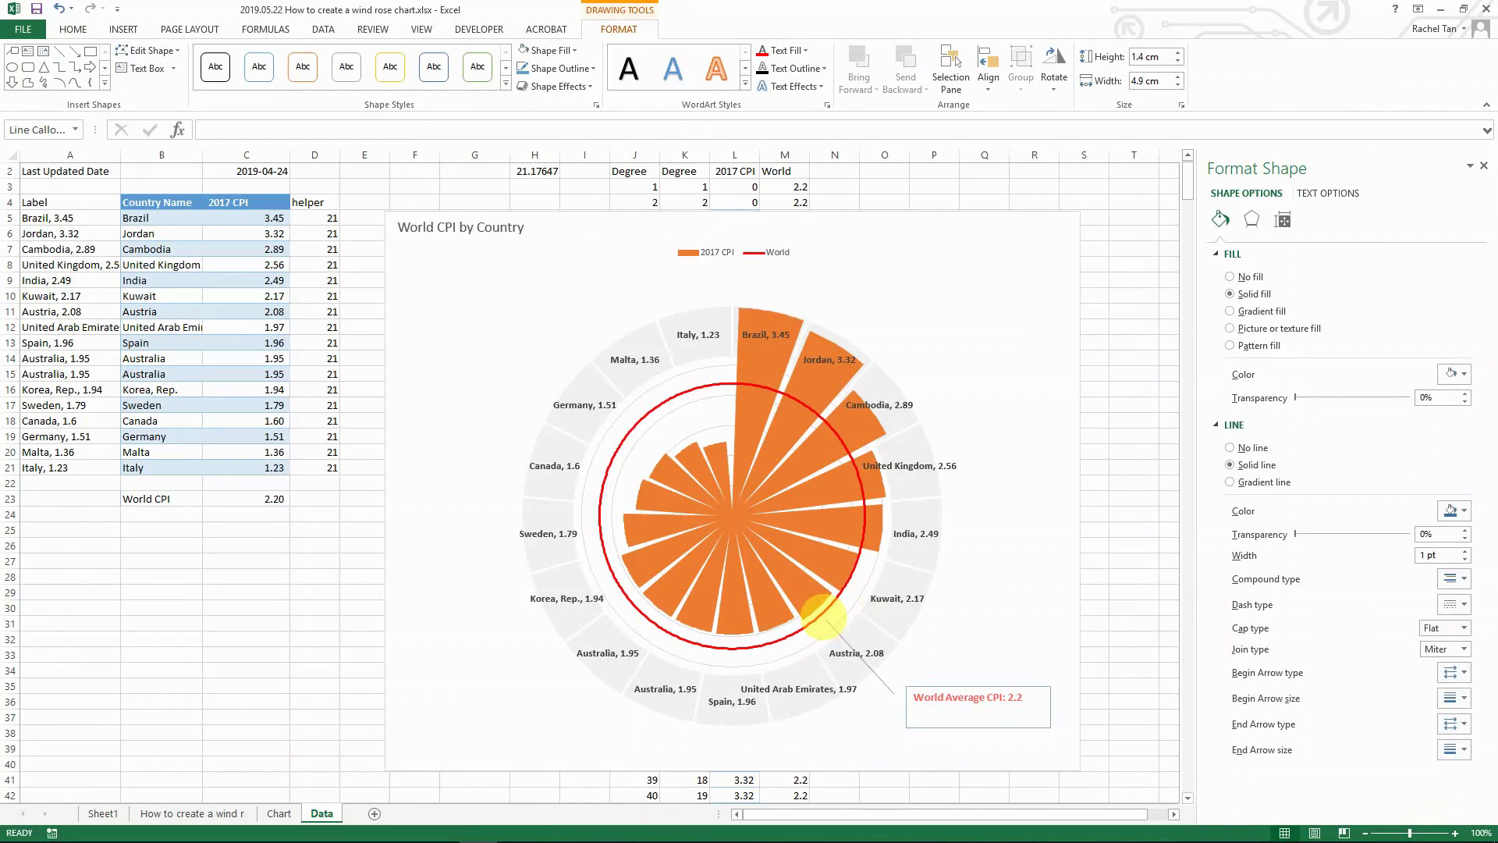
{"action": "left_click_drag", "start_coordinate": [822, 617], "coordinate": [825, 619]}
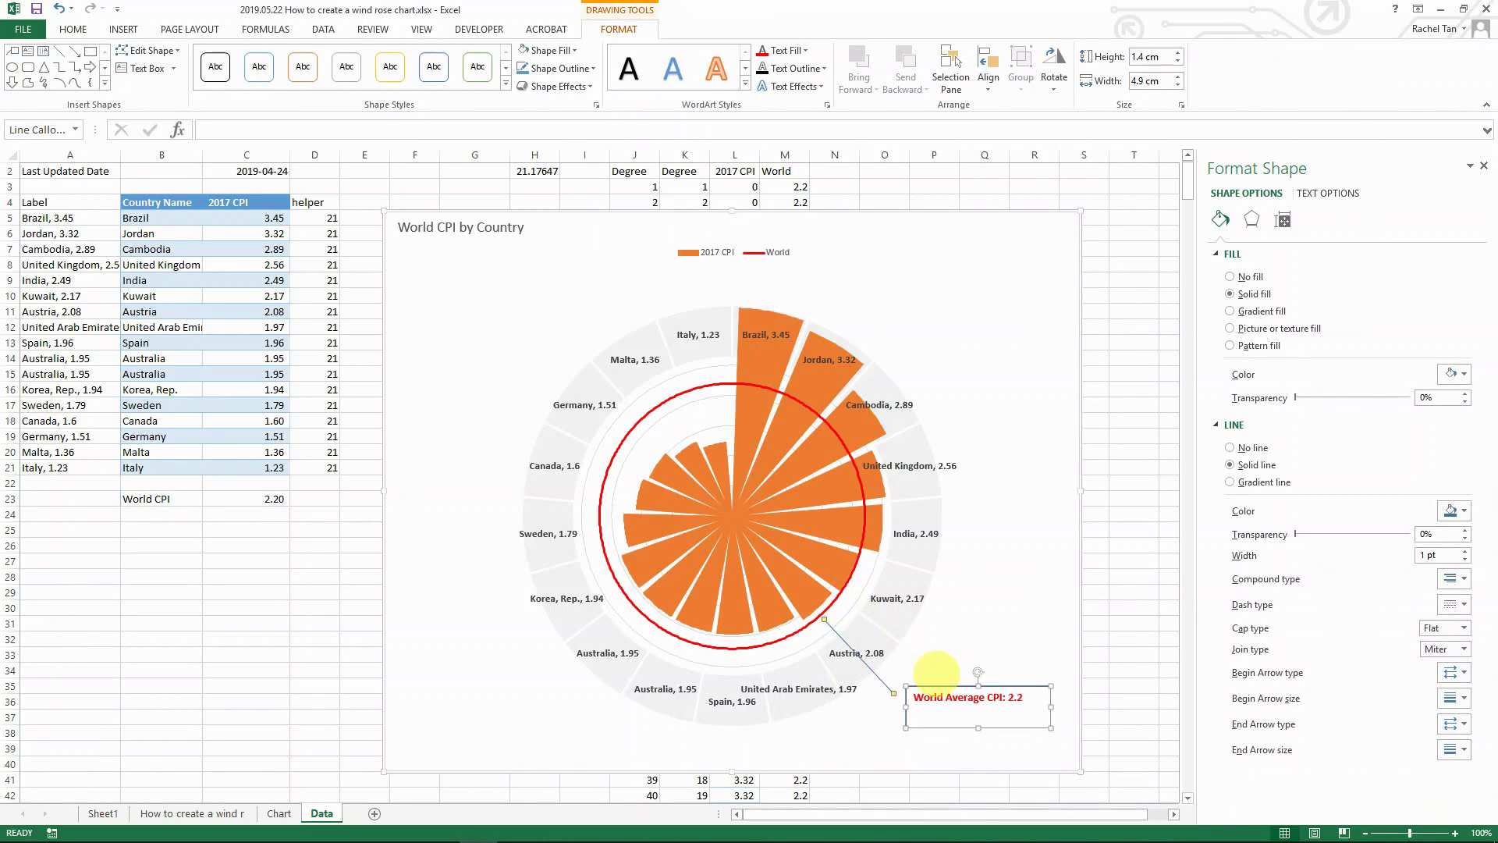
{"action": "left_click_drag", "start_coordinate": [933, 676], "coordinate": [963, 660]}
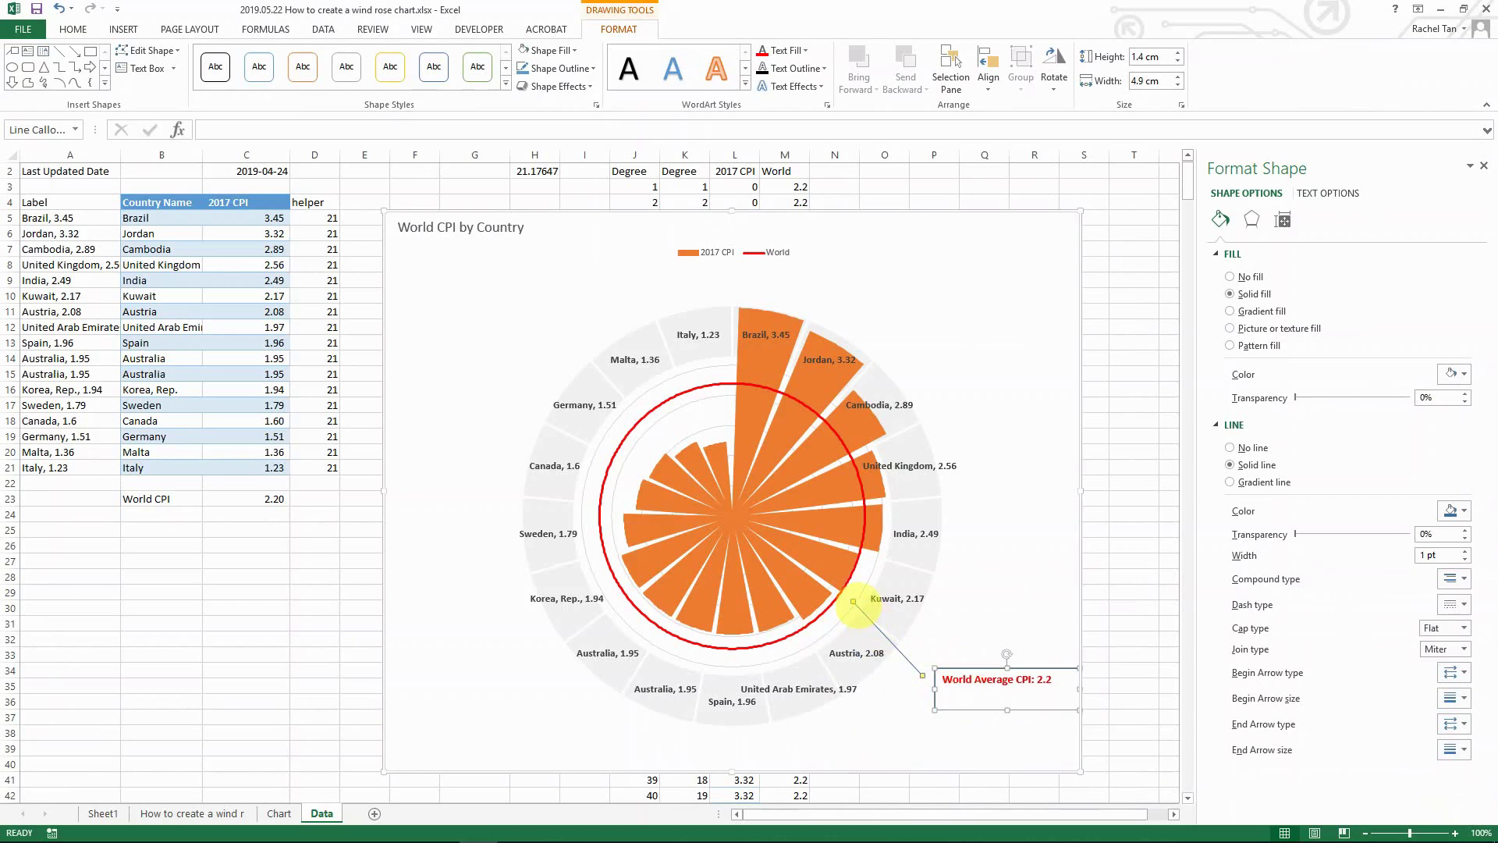
{"action": "left_click_drag", "start_coordinate": [853, 601], "coordinate": [841, 611]}
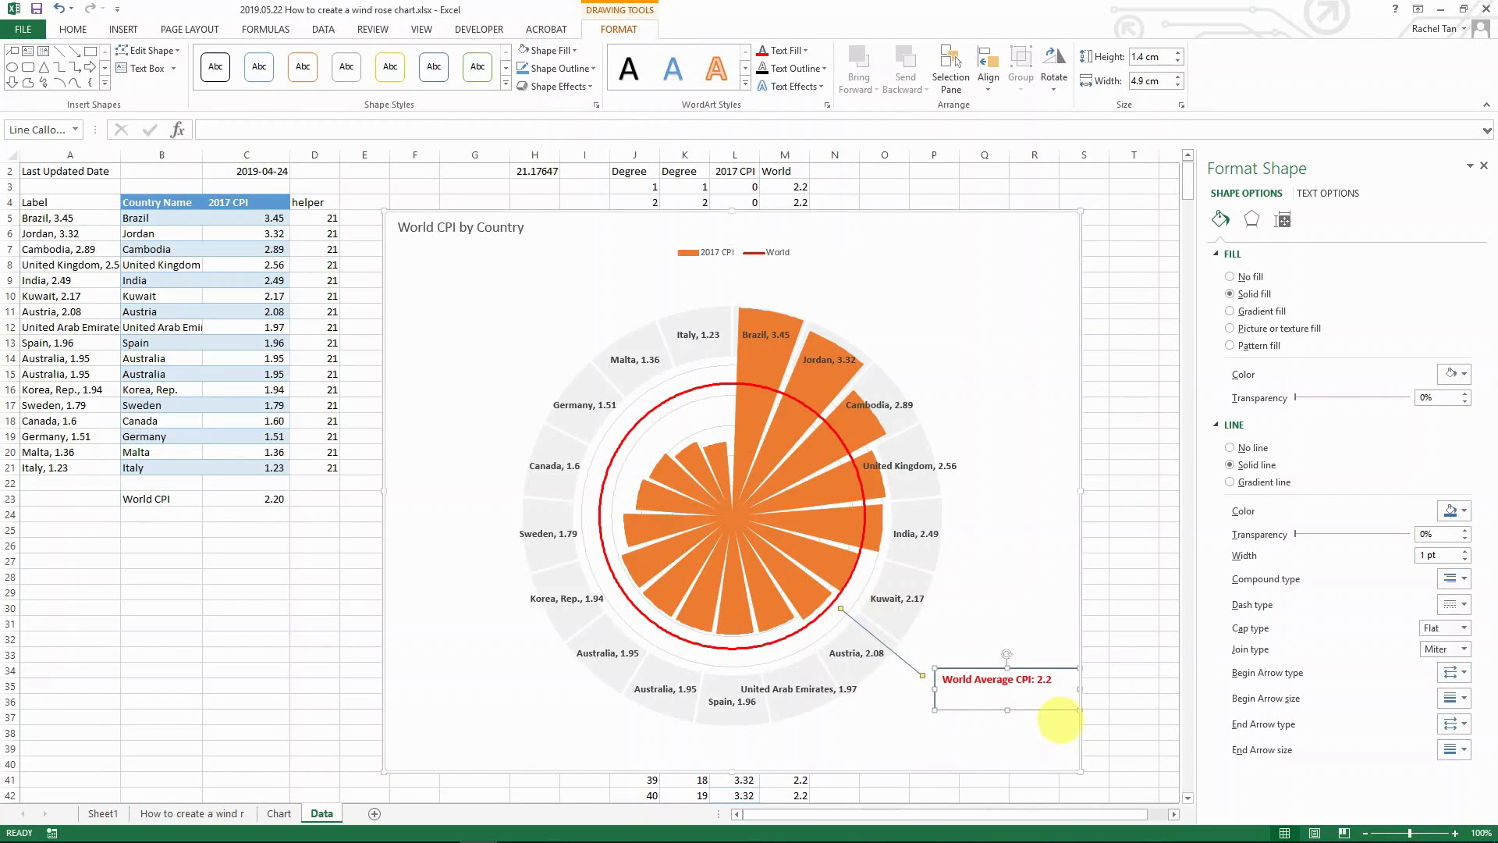
{"action": "left_click", "coordinate": [1015, 623]}
Step: Move the chart to new sheet Chart1, then switch to the Google Sites infographic page
{"action": "right_click", "coordinate": [996, 341]}
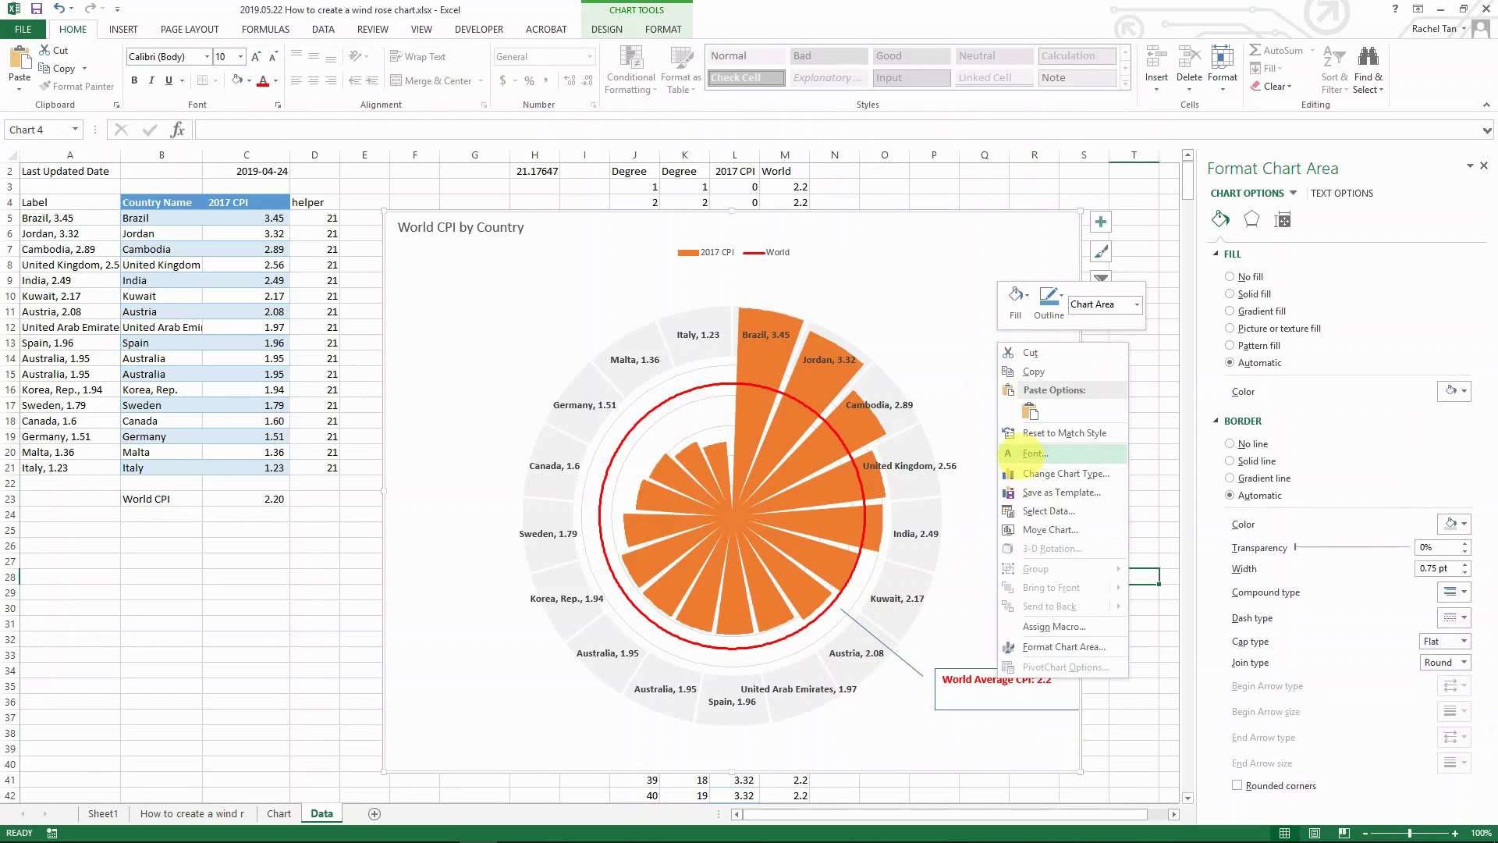
{"action": "left_click", "coordinate": [905, 312]}
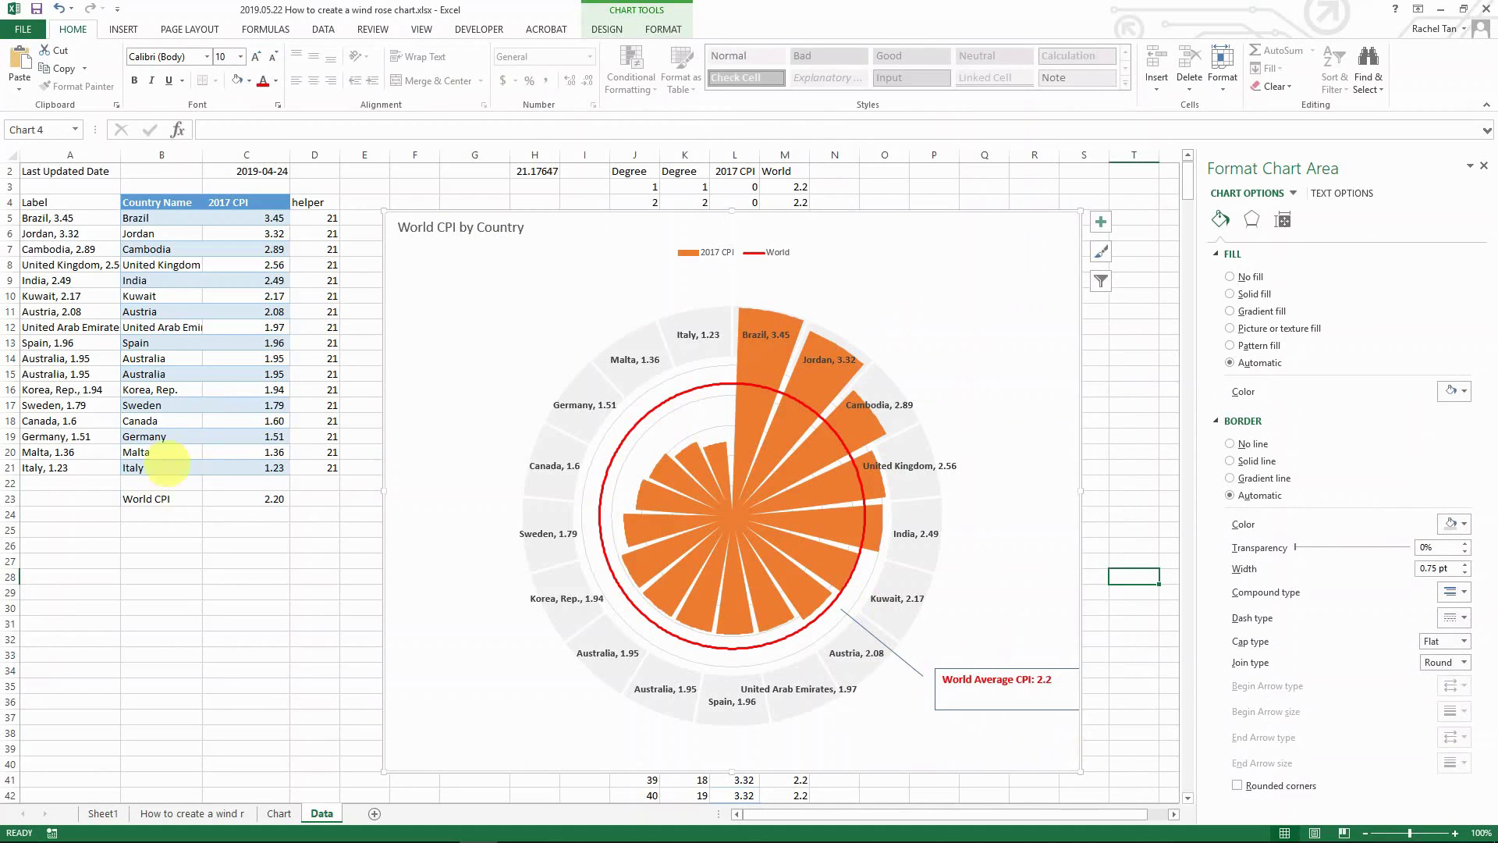
{"action": "right_click", "coordinate": [479, 302]}
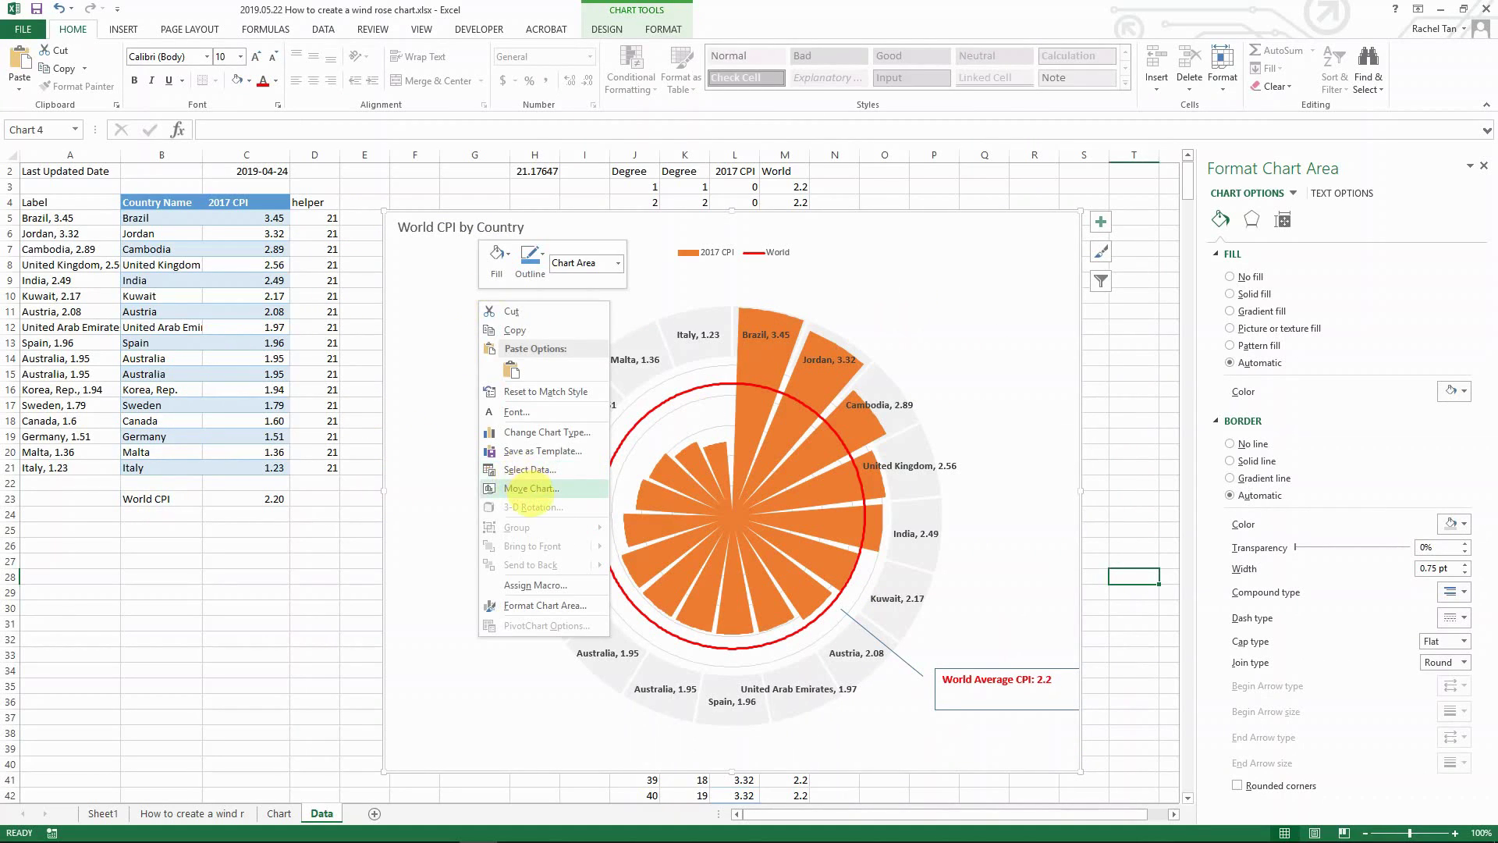
{"action": "left_click", "coordinate": [531, 488]}
{"action": "left_click", "coordinate": [457, 468]}
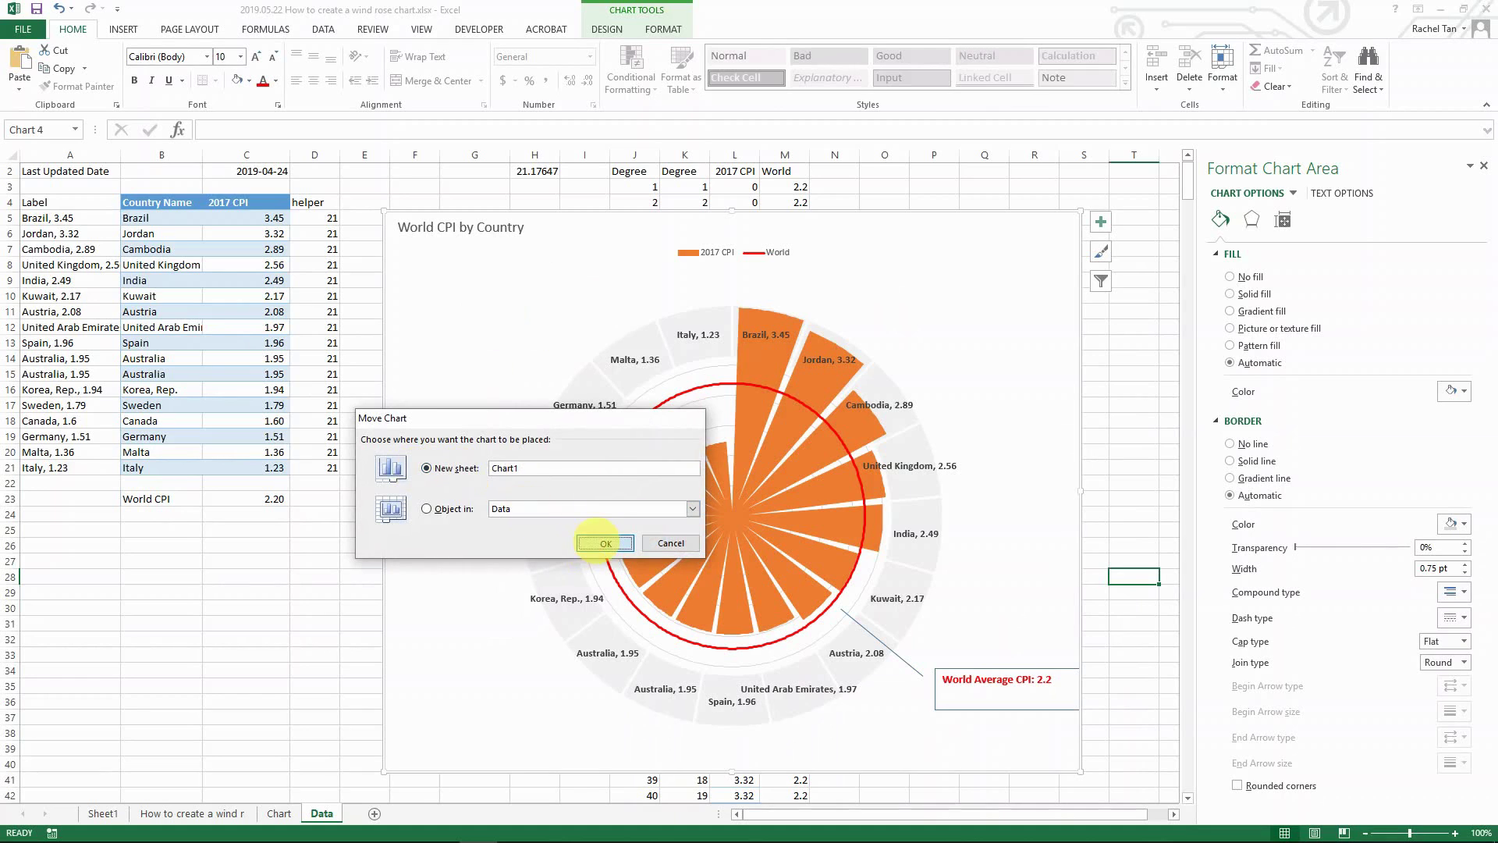
{"action": "left_click", "coordinate": [606, 543]}
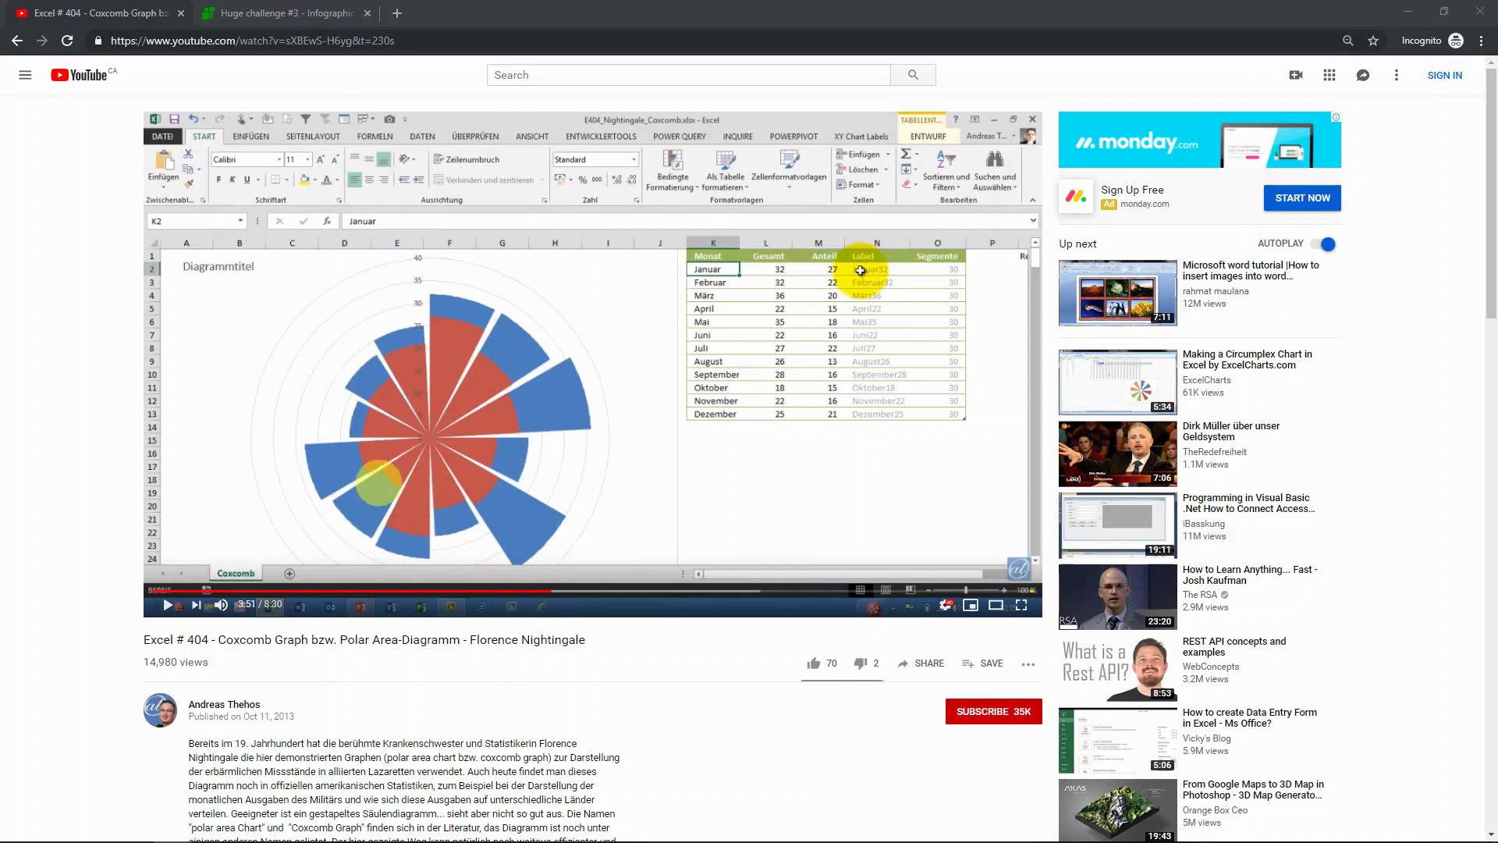
{"action": "left_click", "coordinate": [264, 13]}
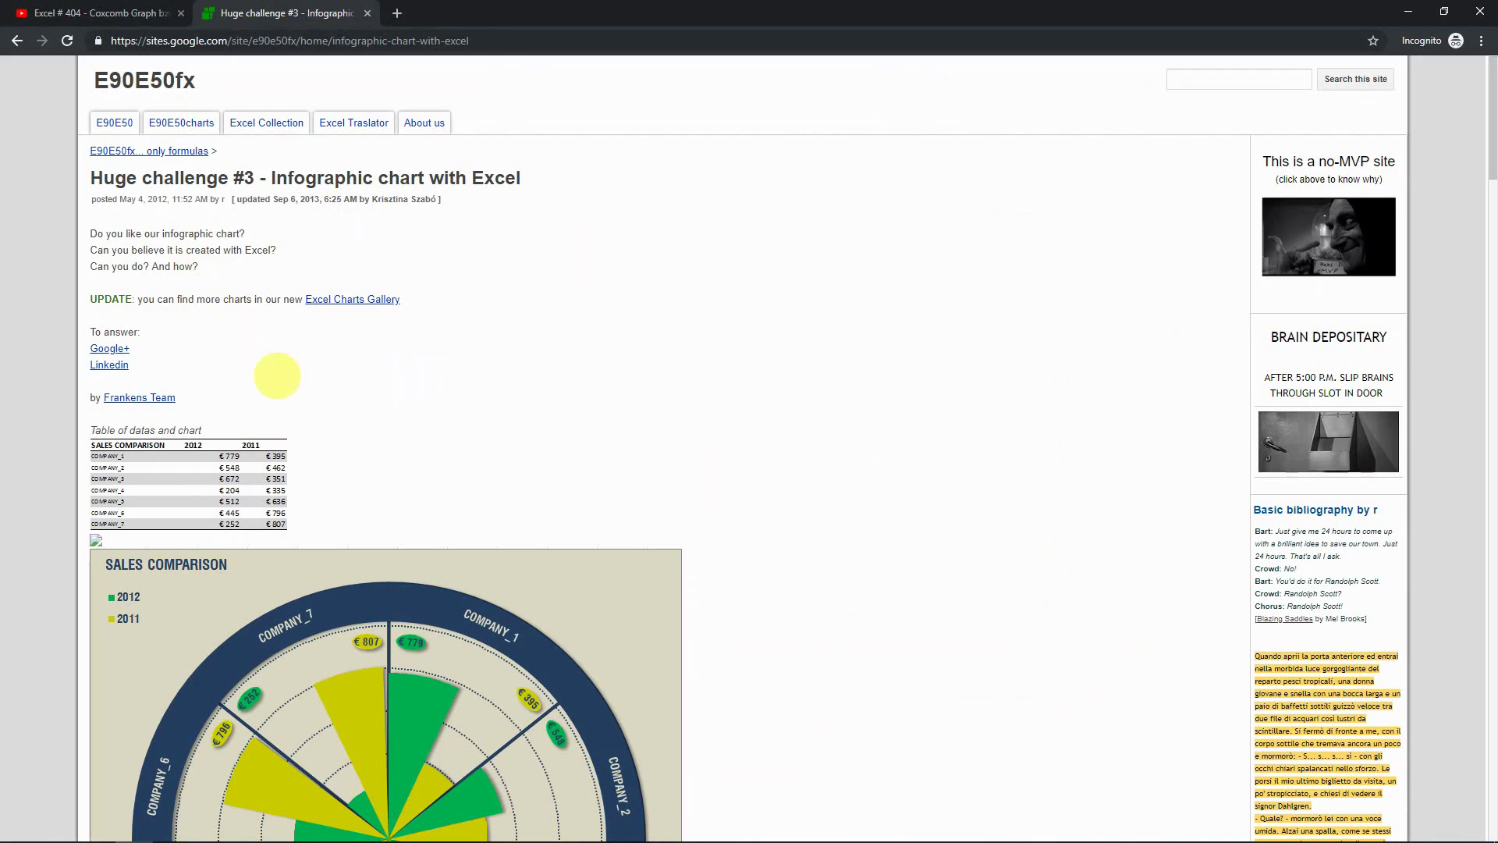
Step: Scroll through the Google Sites radar chart examples, then return to the YouTube Coxcomb video
{"action": "scroll", "coordinate": [503, 439], "scroll_direction": "down", "scroll_amount": 1}
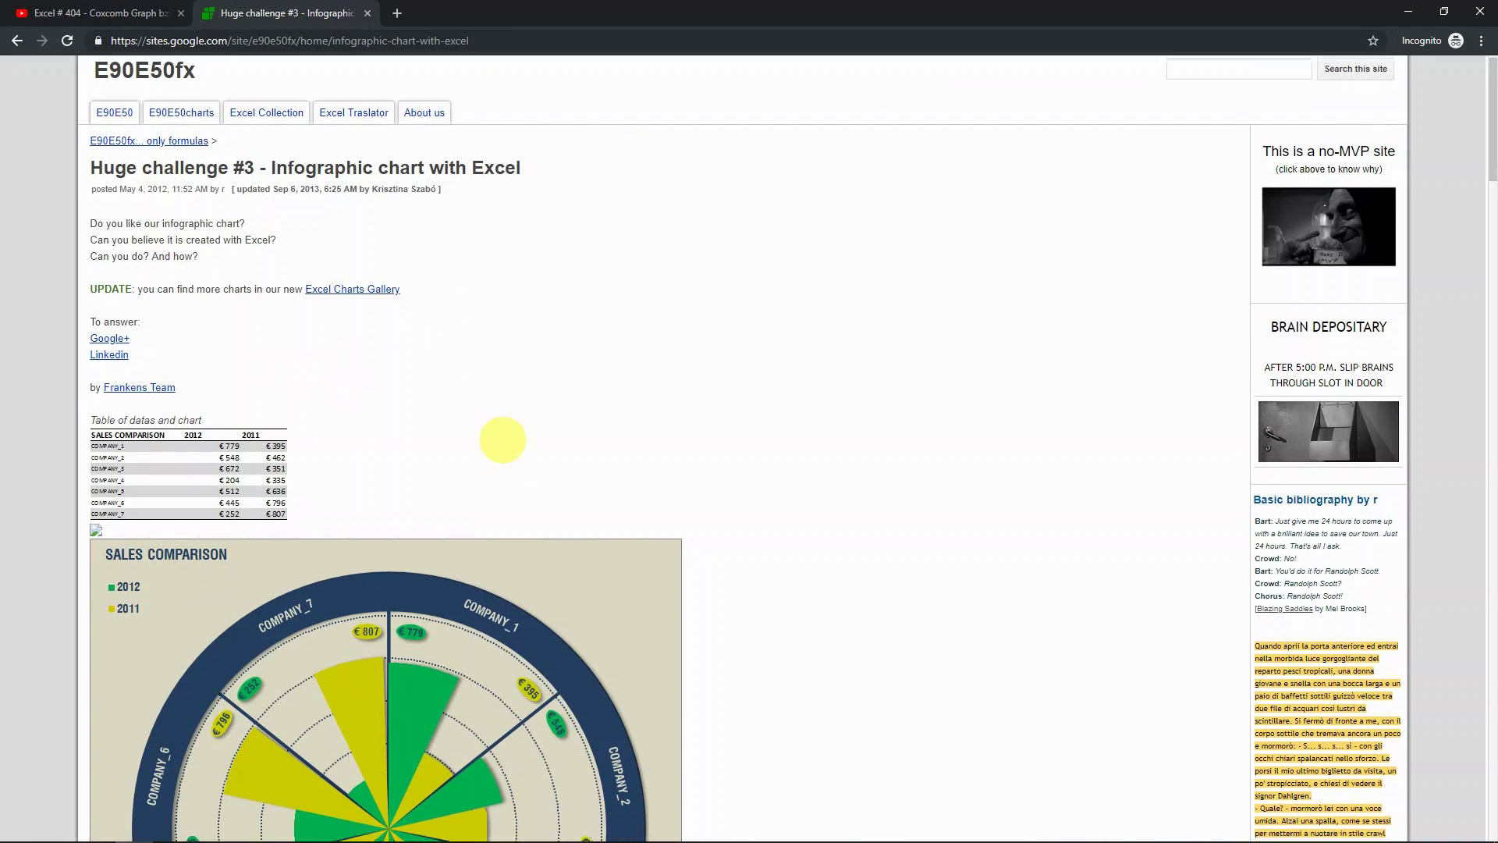
{"action": "scroll", "coordinate": [503, 439], "scroll_direction": "down", "scroll_amount": 8}
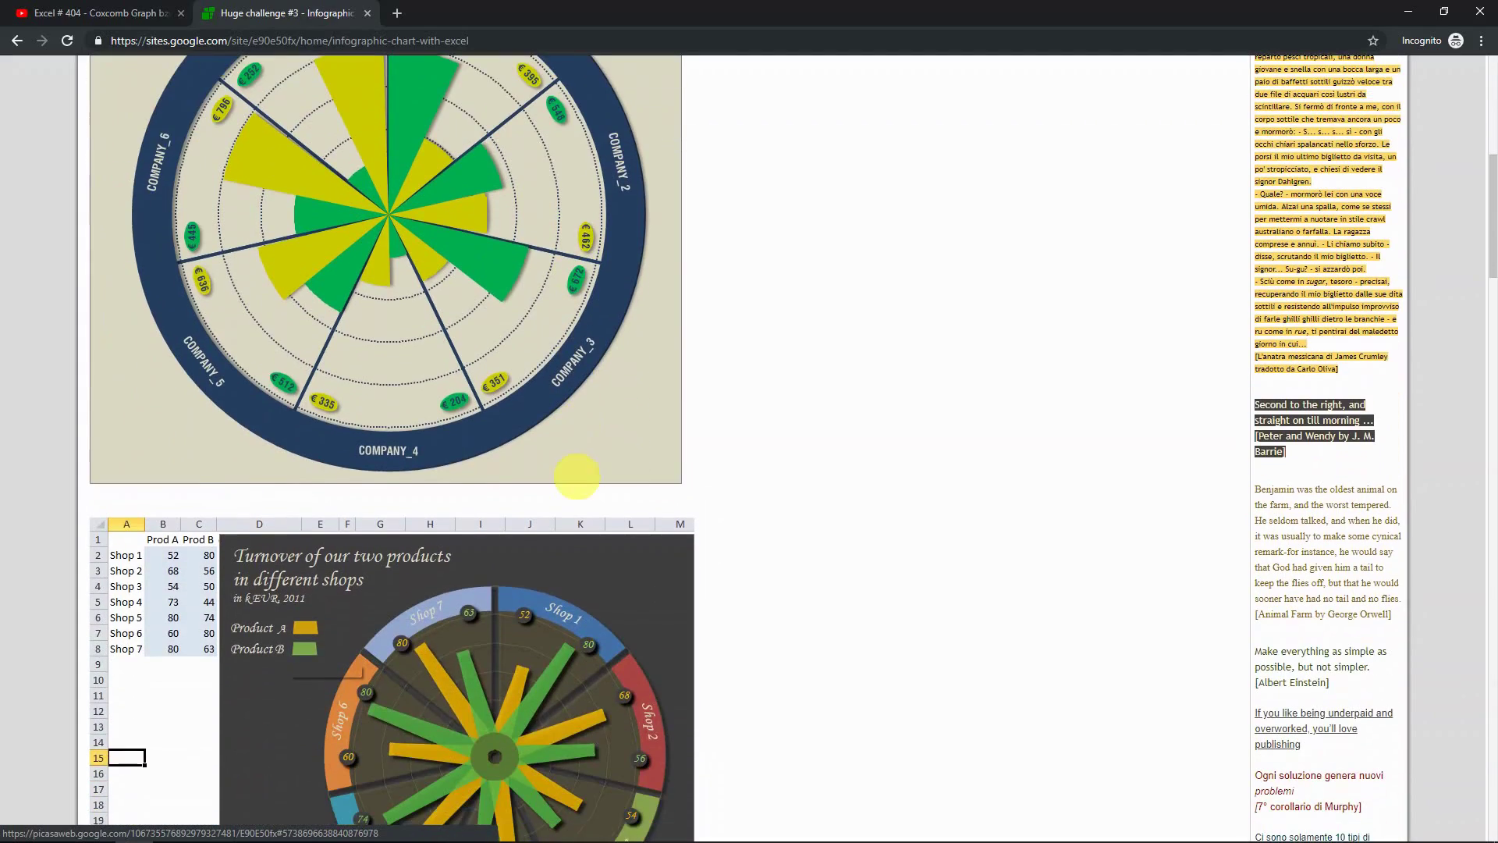
{"action": "scroll", "coordinate": [593, 687], "scroll_direction": "down", "scroll_amount": 15}
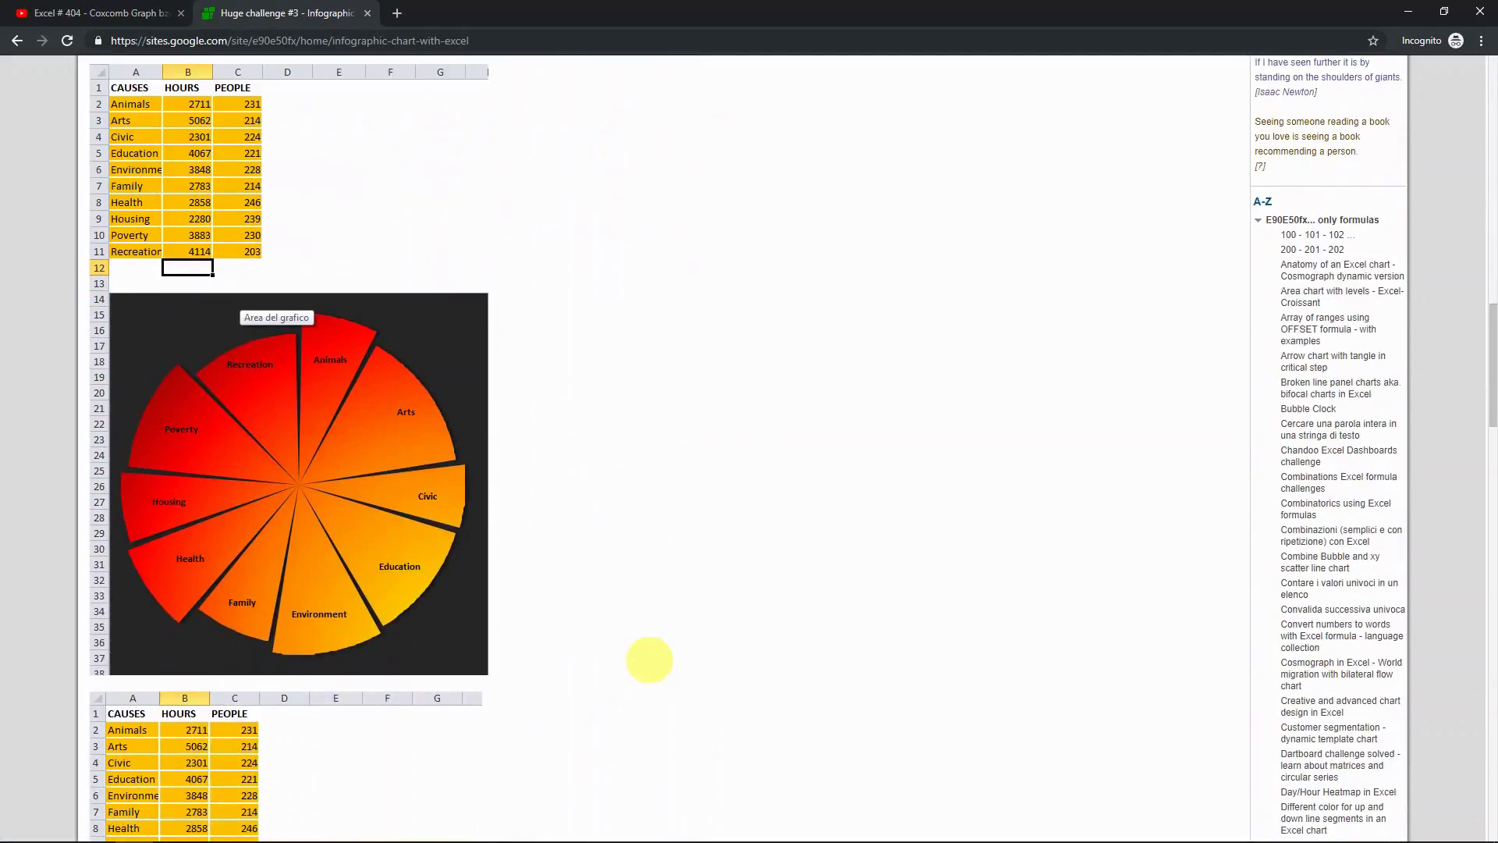
{"action": "scroll", "coordinate": [649, 660], "scroll_direction": "down", "scroll_amount": 12}
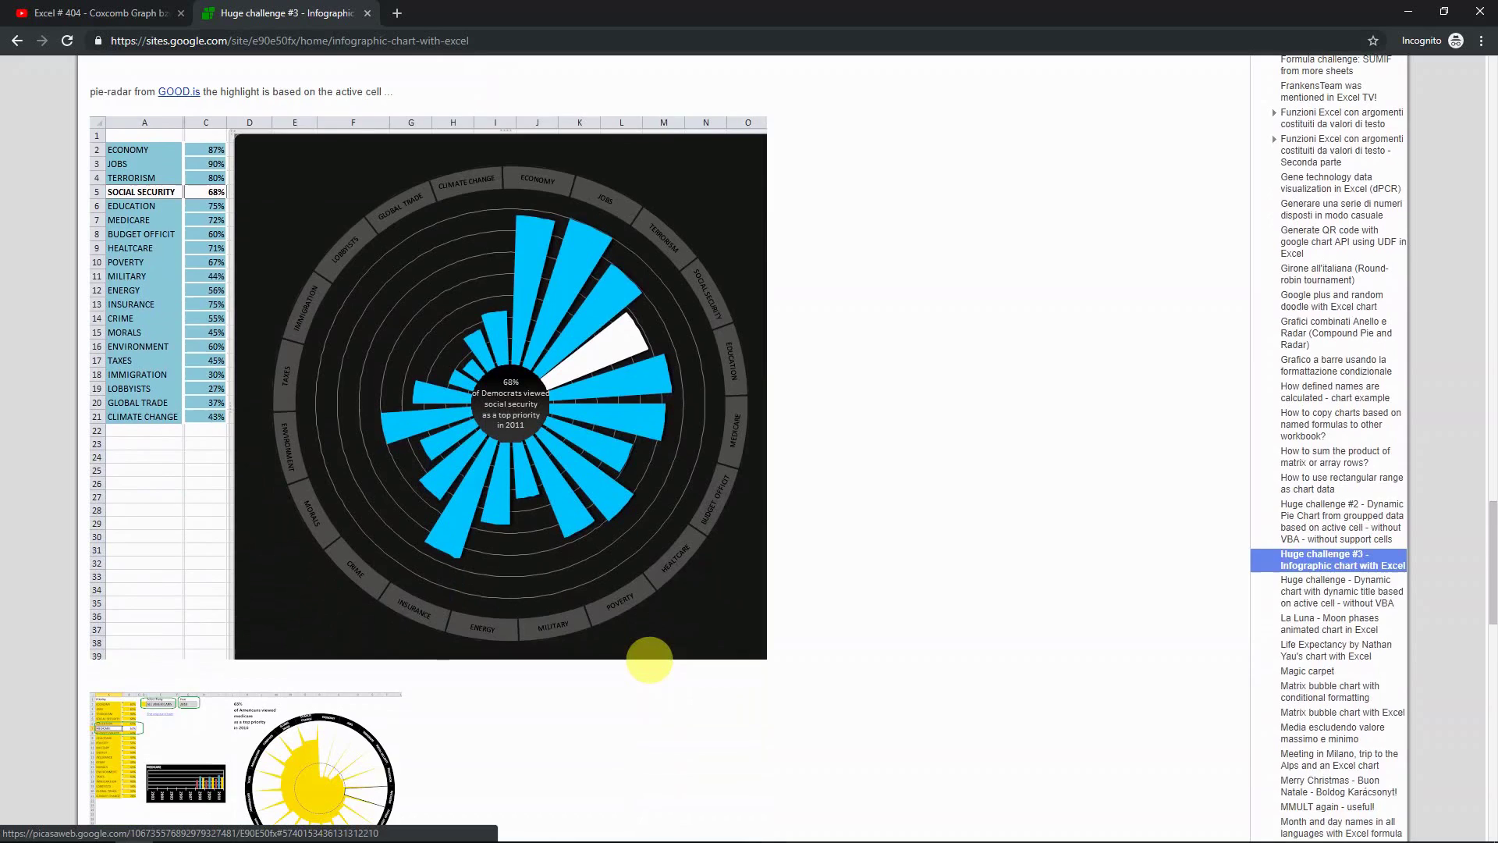
{"action": "scroll", "coordinate": [649, 660], "scroll_direction": "down", "scroll_amount": 13}
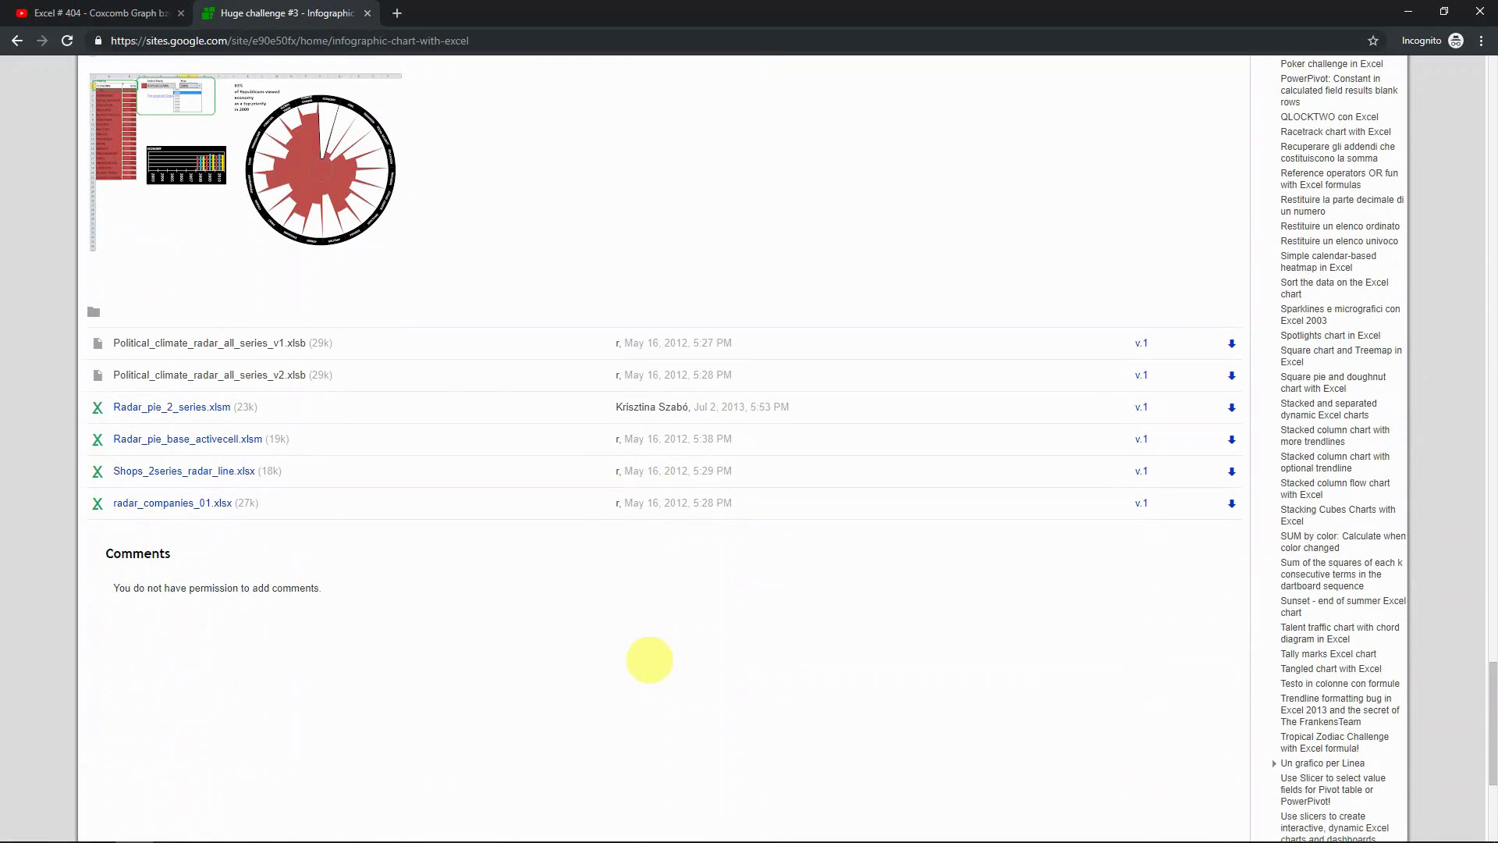
{"action": "scroll", "coordinate": [650, 659], "scroll_direction": "up", "scroll_amount": 1}
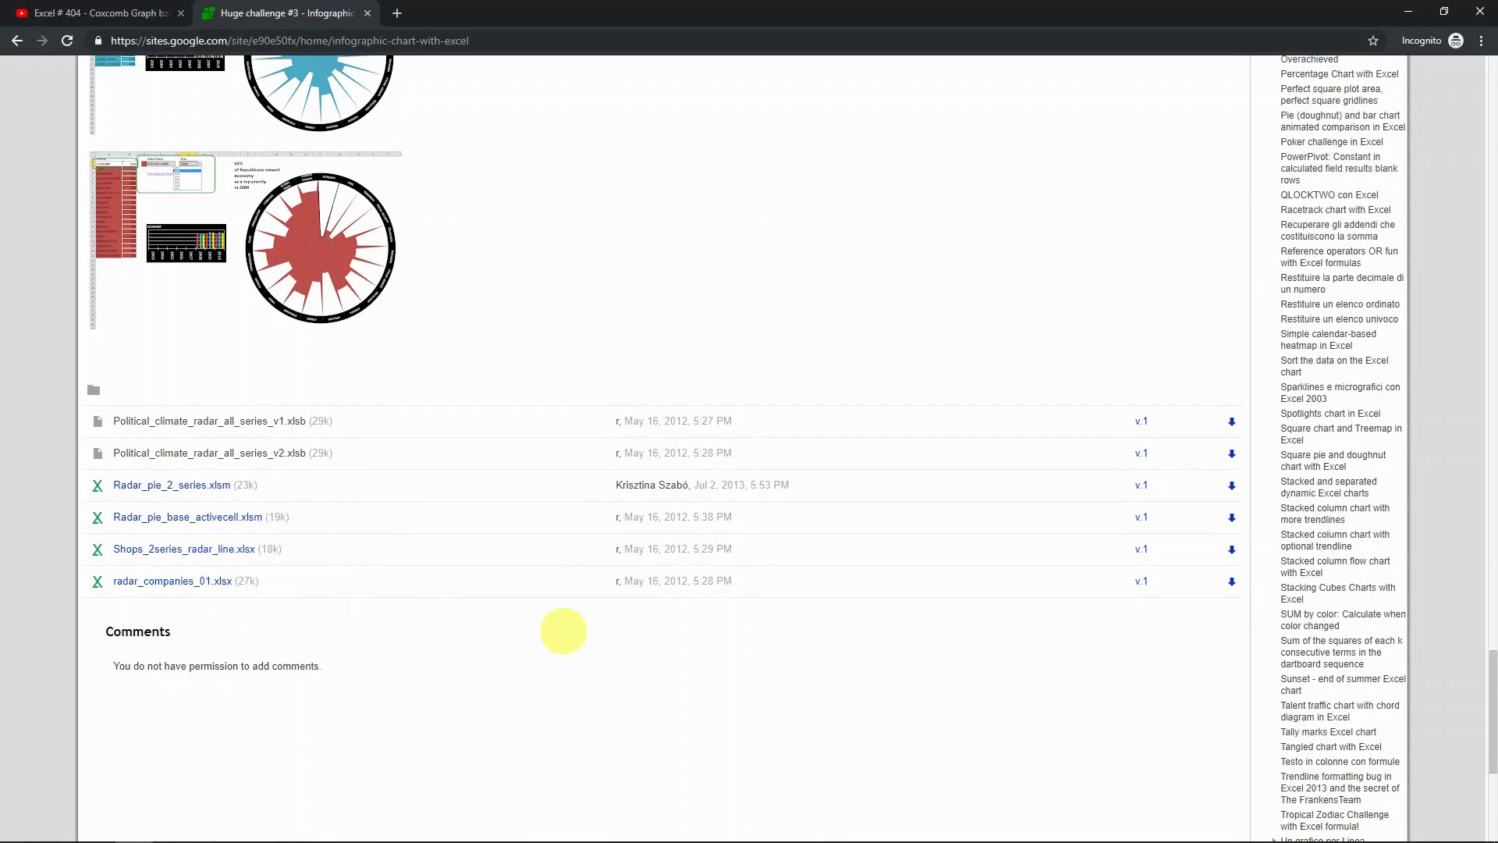
{"action": "scroll", "coordinate": [564, 631], "scroll_direction": "up", "scroll_amount": 20}
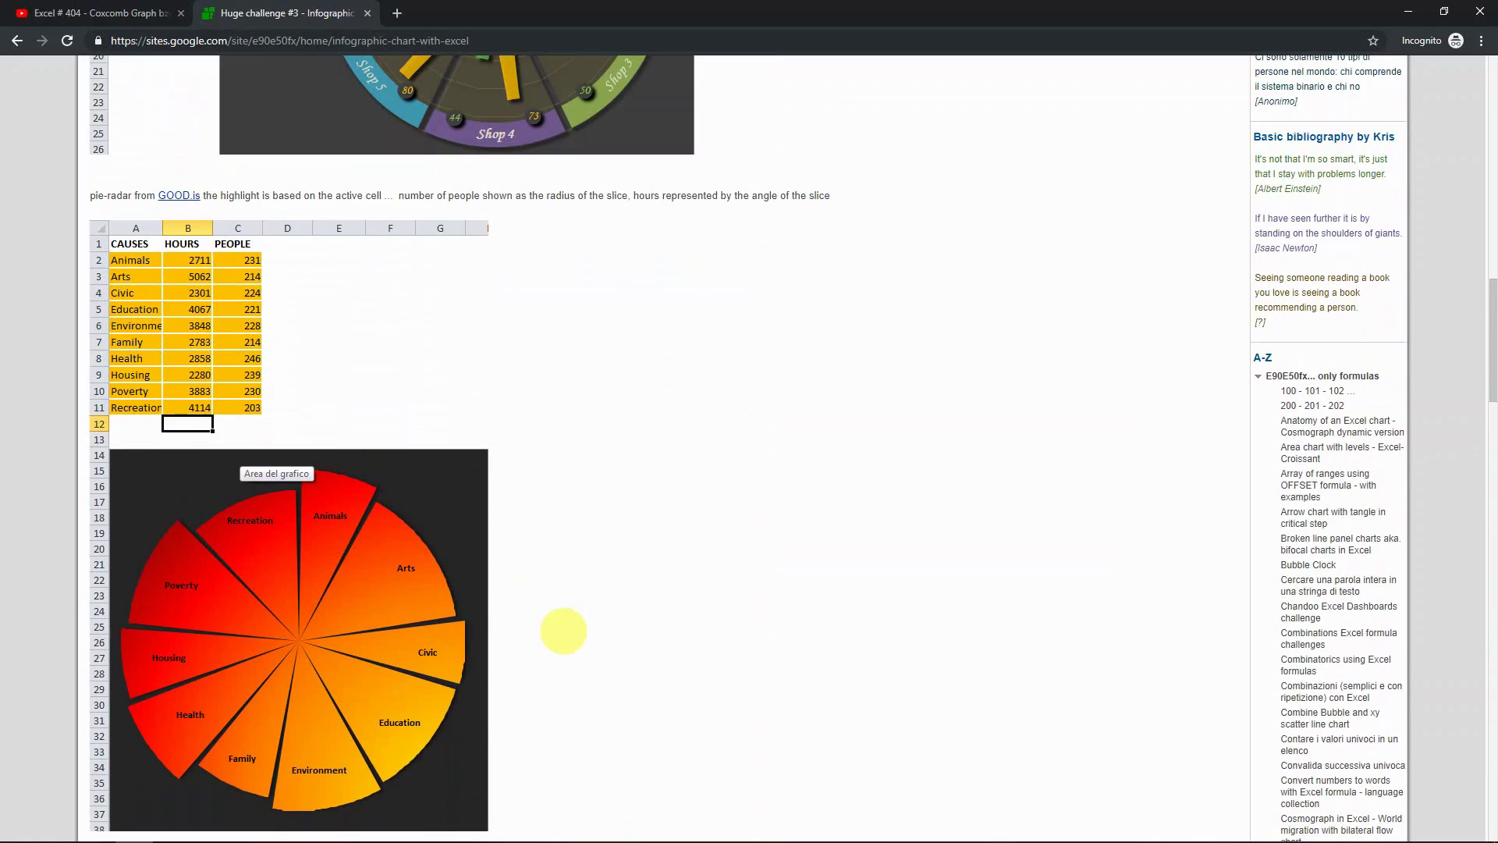
{"action": "scroll", "coordinate": [563, 630], "scroll_direction": "up", "scroll_amount": 5}
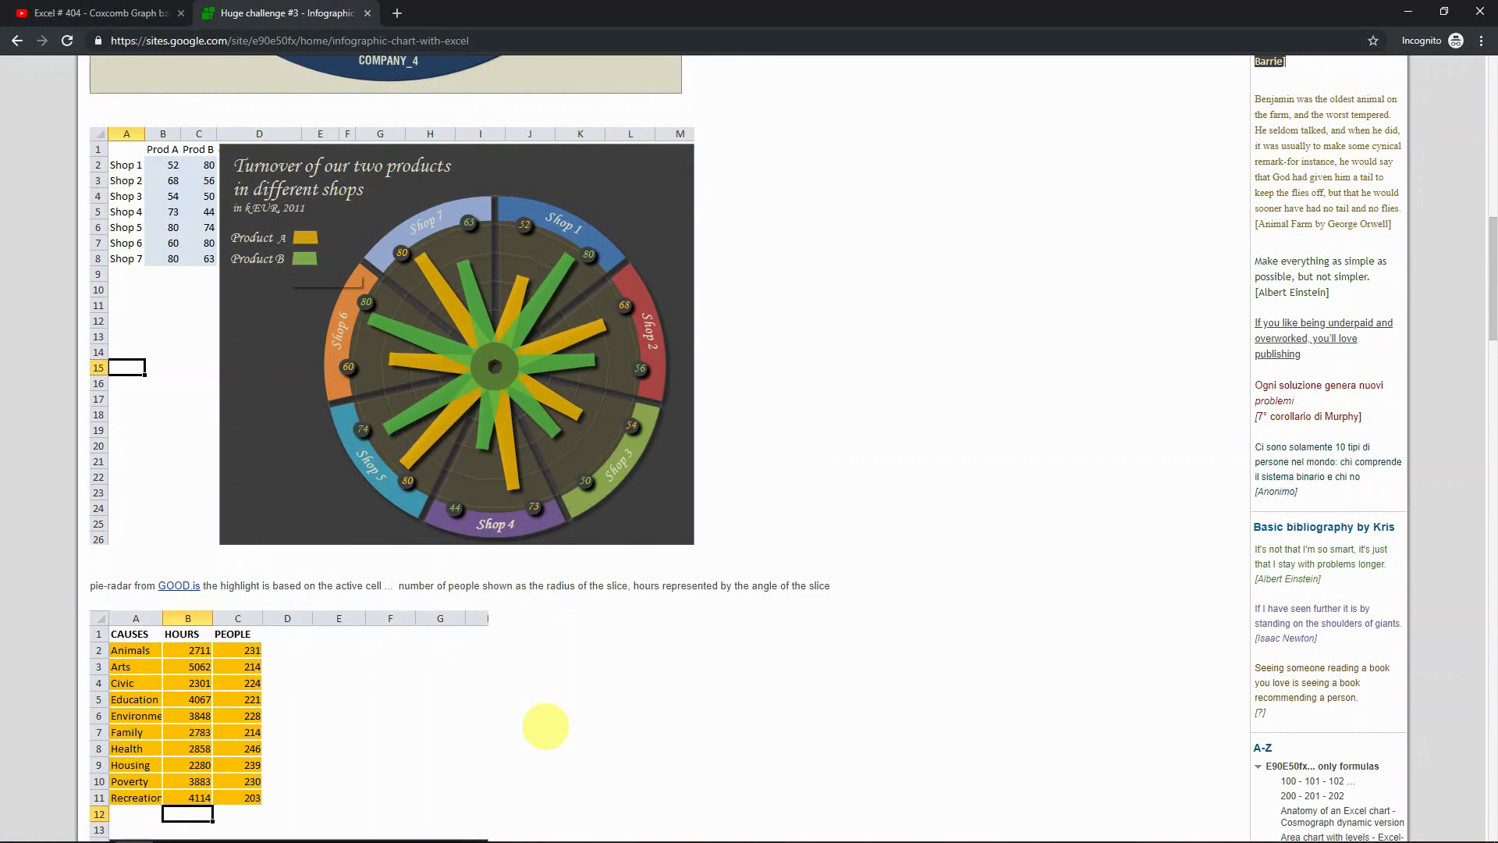
{"action": "left_click", "coordinate": [131, 13]}
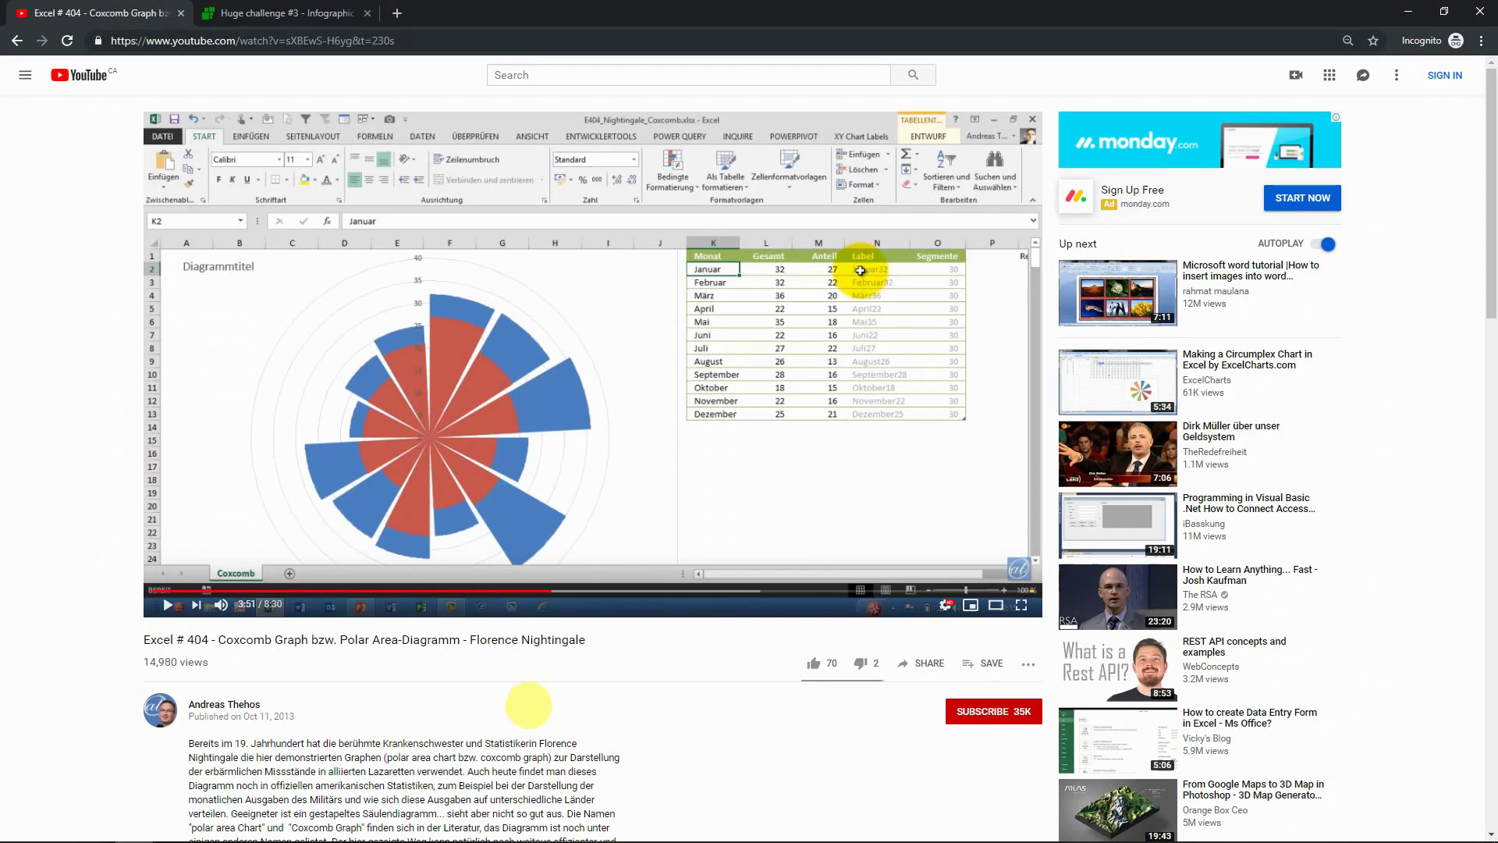